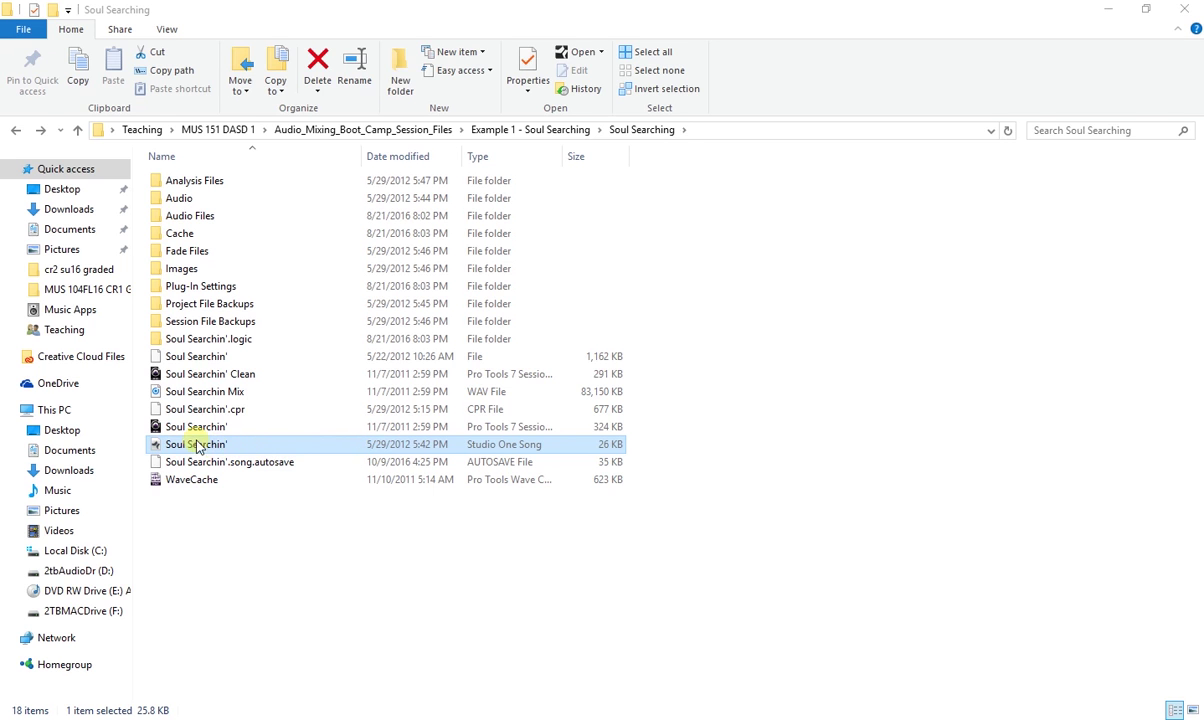
Switch to the Soul Searchin' song in Studio One and check the CPU and disk load in the Performance Monitor.
{"action": "left_click", "coordinate": [1108, 10]}
{"action": "left_click", "coordinate": [773, 368]}
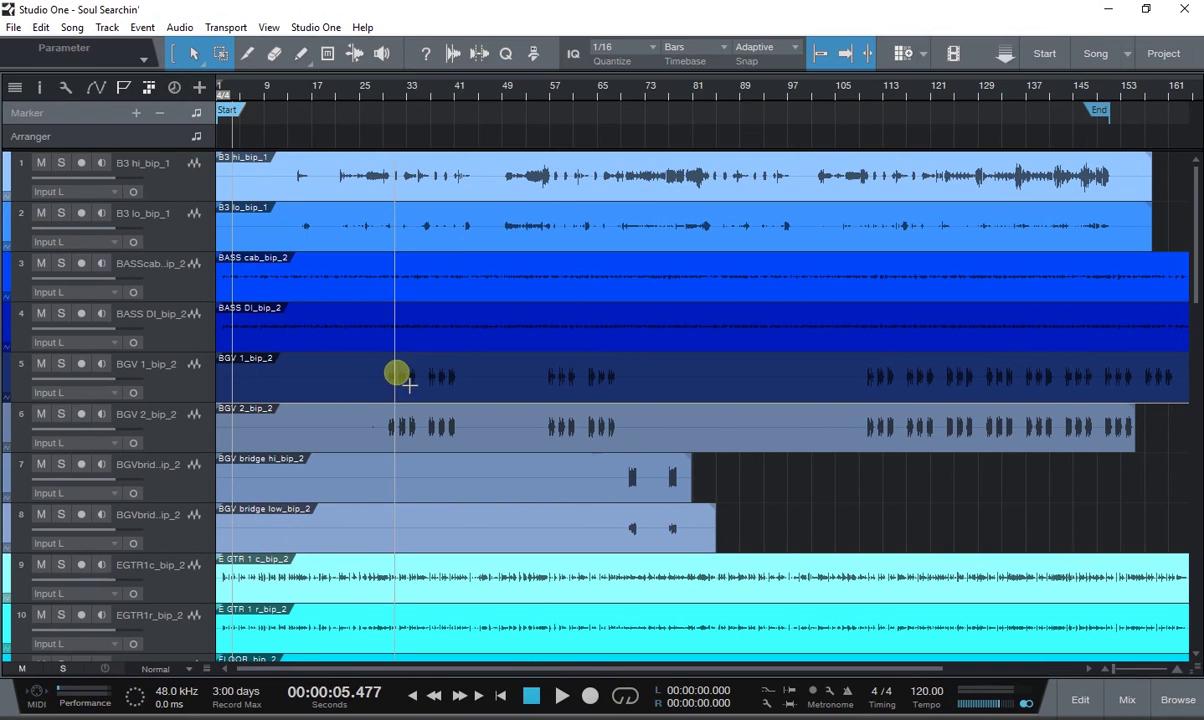
{"action": "left_click", "coordinate": [72, 695]}
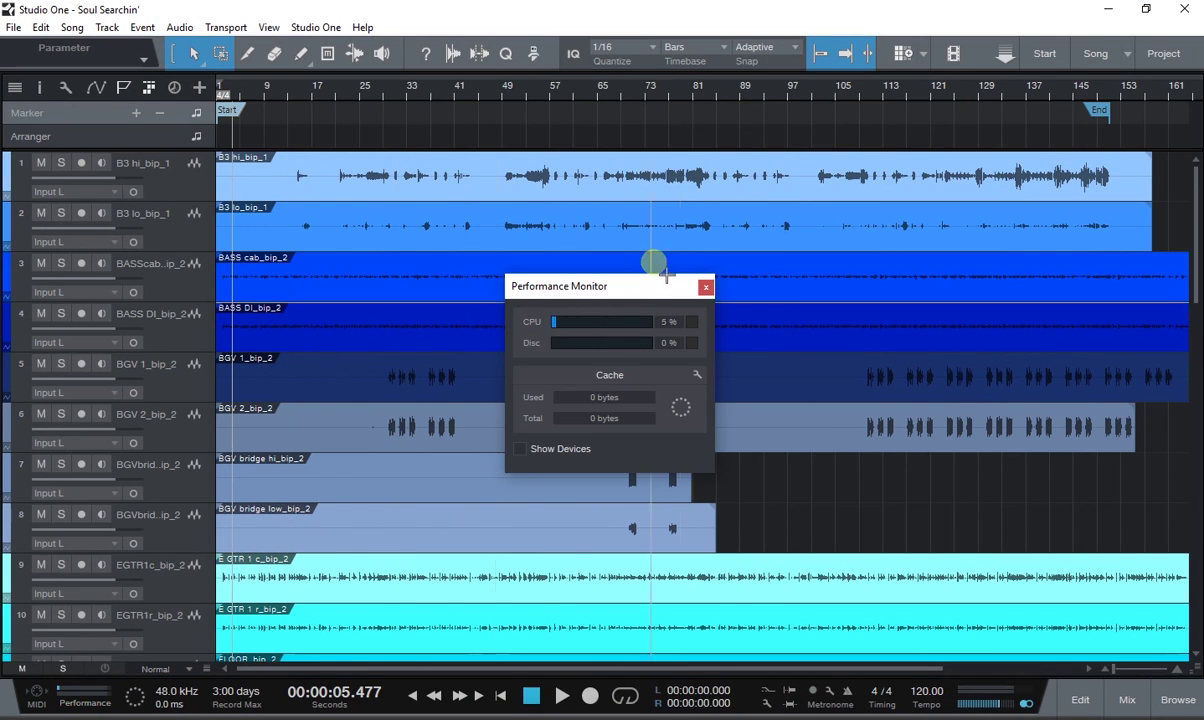
{"action": "left_click", "coordinate": [708, 288]}
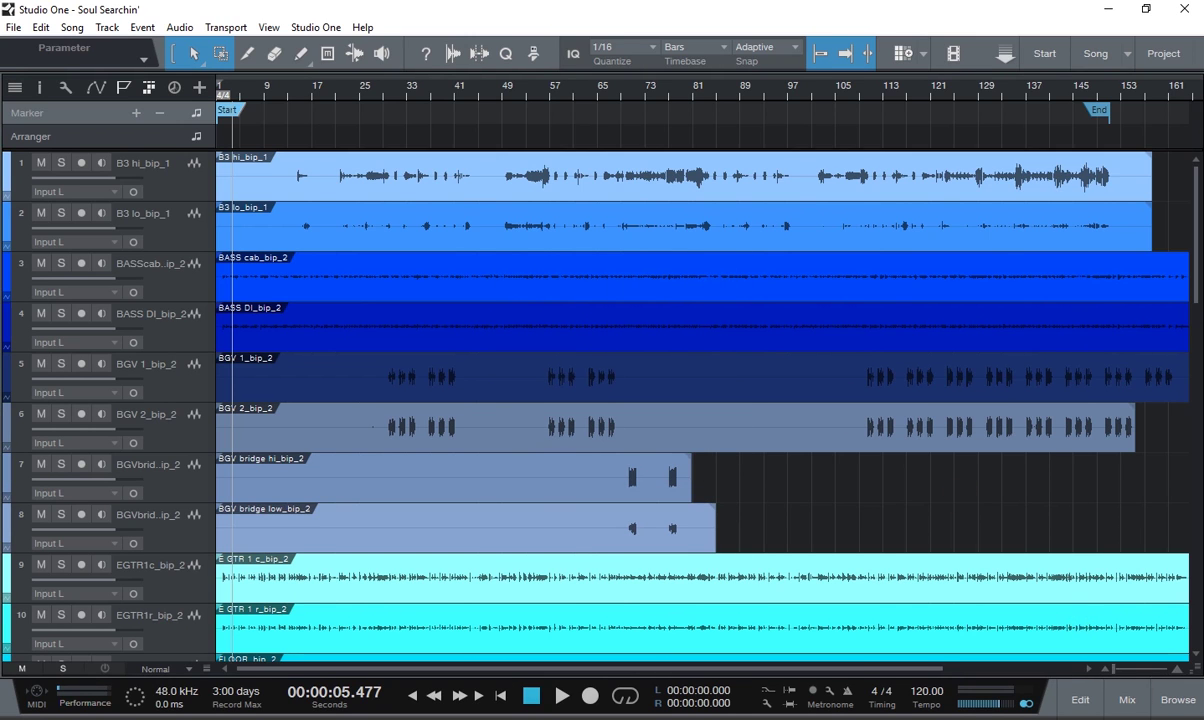
Show the song's audio Pool in the browser.
{"action": "left_click", "coordinate": [1172, 697]}
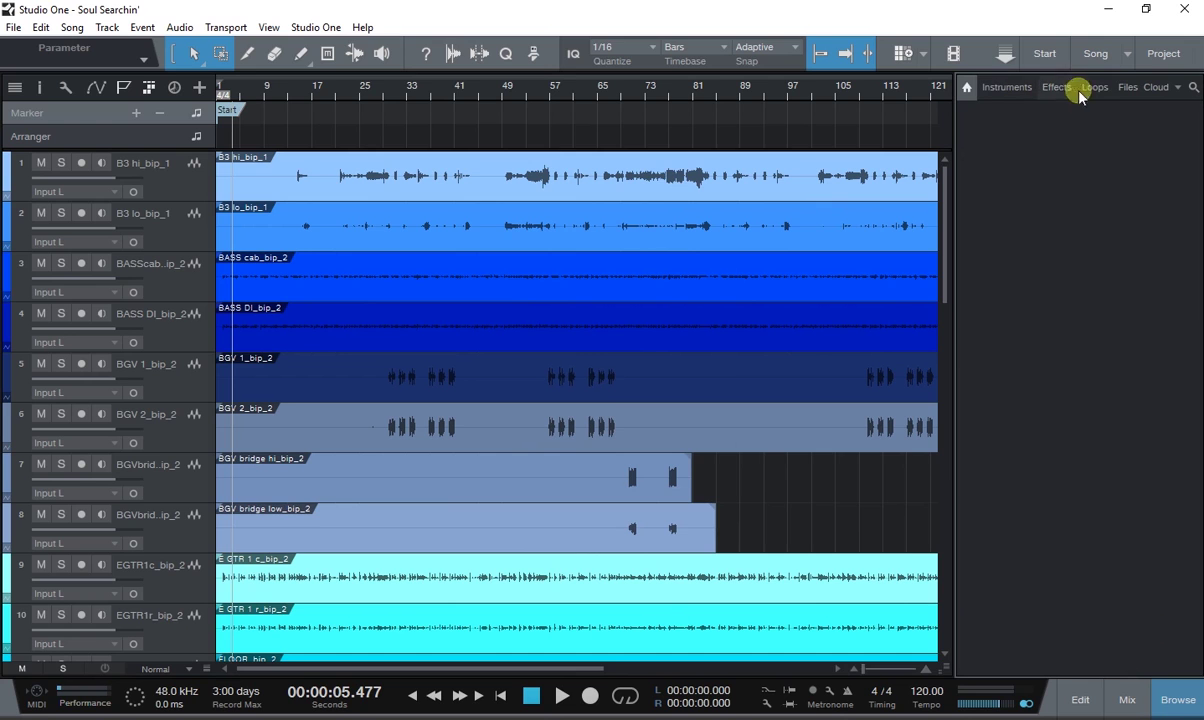
{"action": "left_click", "coordinate": [1141, 89]}
{"action": "left_click", "coordinate": [1178, 88]}
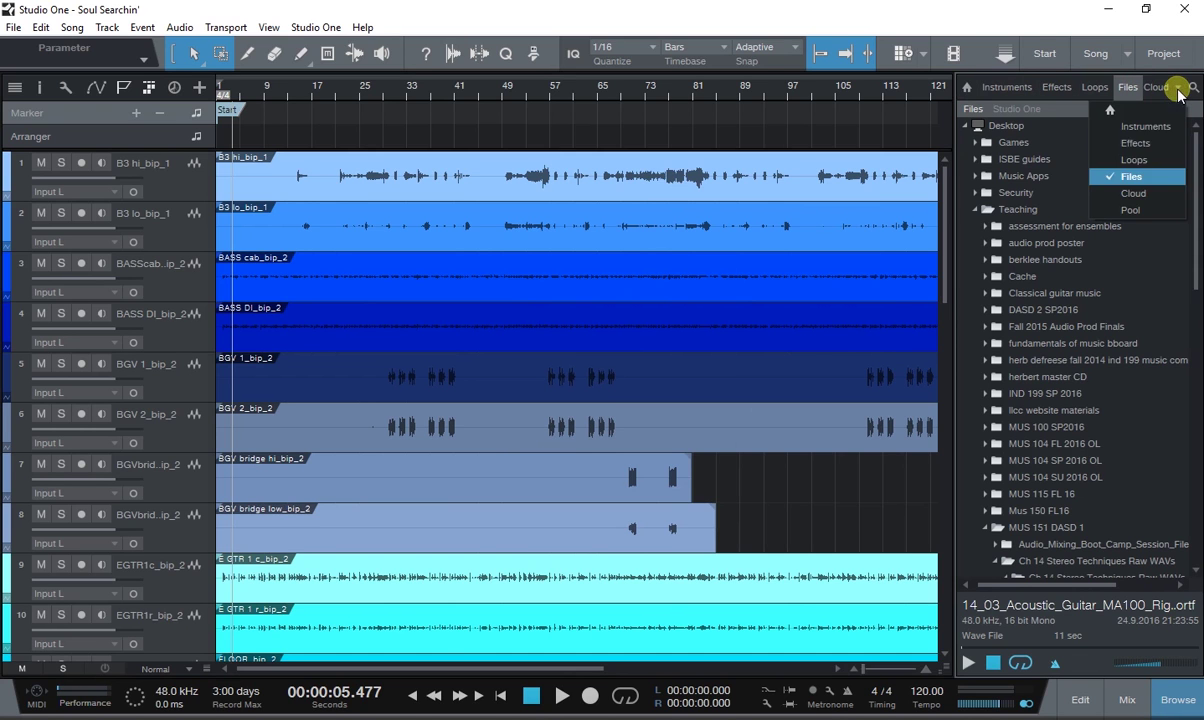
{"action": "left_click", "coordinate": [1150, 209]}
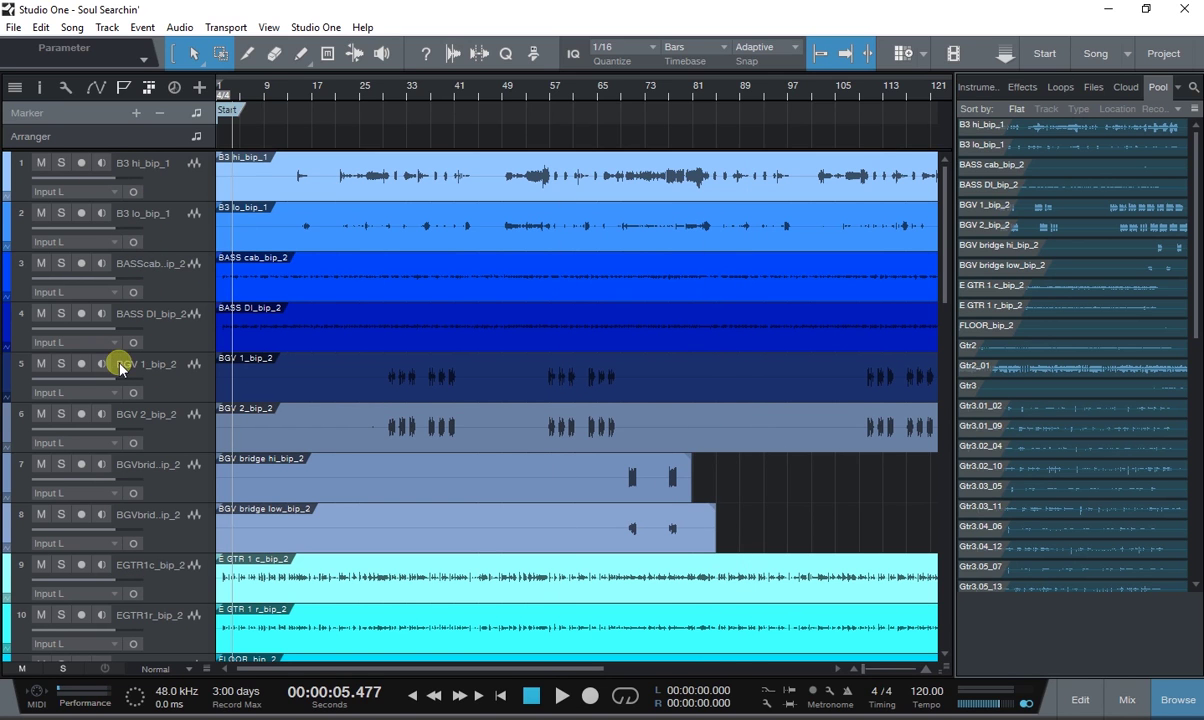
Look through all the song's tracks from the B3 organ down to the Wurlitzer tracks and return to the first.
{"action": "scroll", "coordinate": [118, 357], "scroll_direction": "down", "scroll_amount": 7}
{"action": "scroll", "coordinate": [161, 543], "scroll_direction": "down", "scroll_amount": 1}
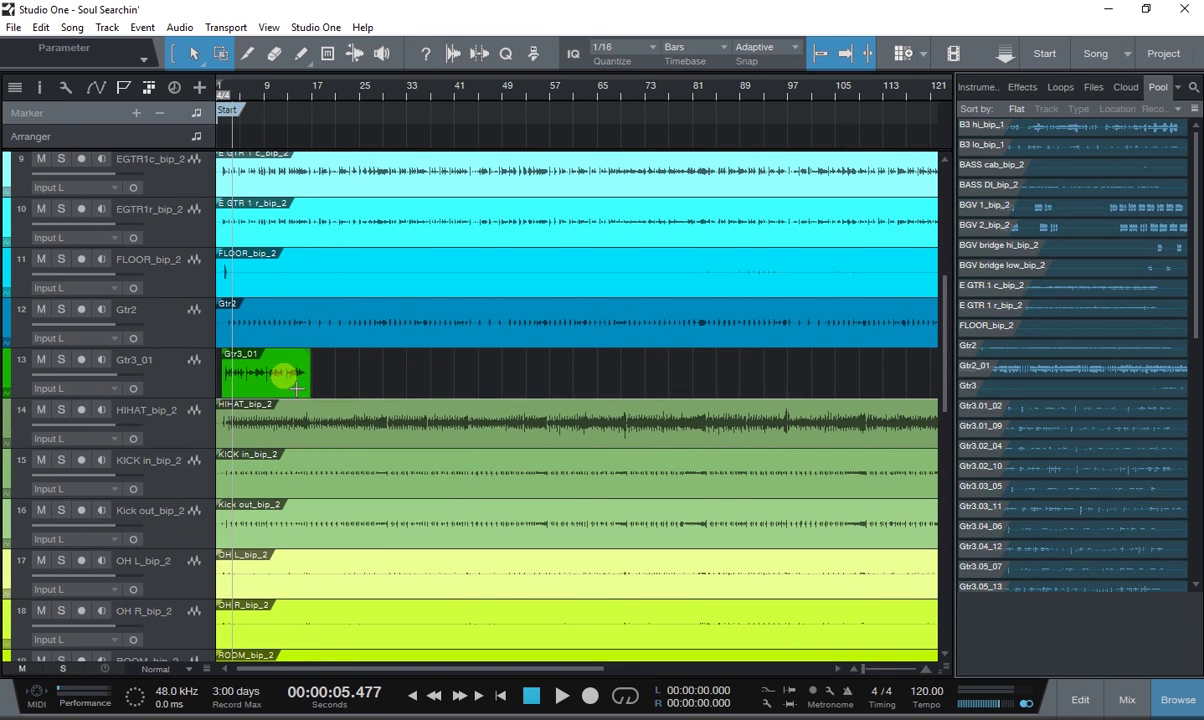
{"action": "scroll", "coordinate": [170, 440], "scroll_direction": "down", "scroll_amount": 1}
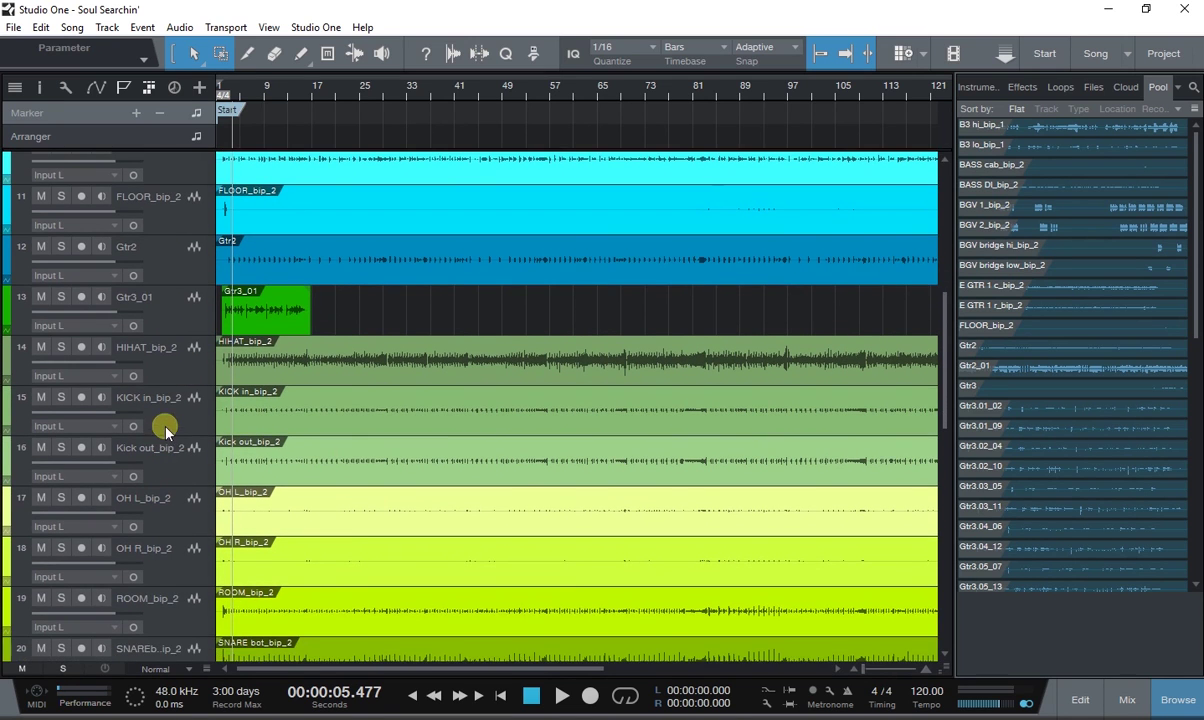
{"action": "scroll", "coordinate": [160, 430], "scroll_direction": "down", "scroll_amount": 4}
{"action": "scroll", "coordinate": [150, 445], "scroll_direction": "down", "scroll_amount": 5}
{"action": "scroll", "coordinate": [176, 445], "scroll_direction": "down", "scroll_amount": 5}
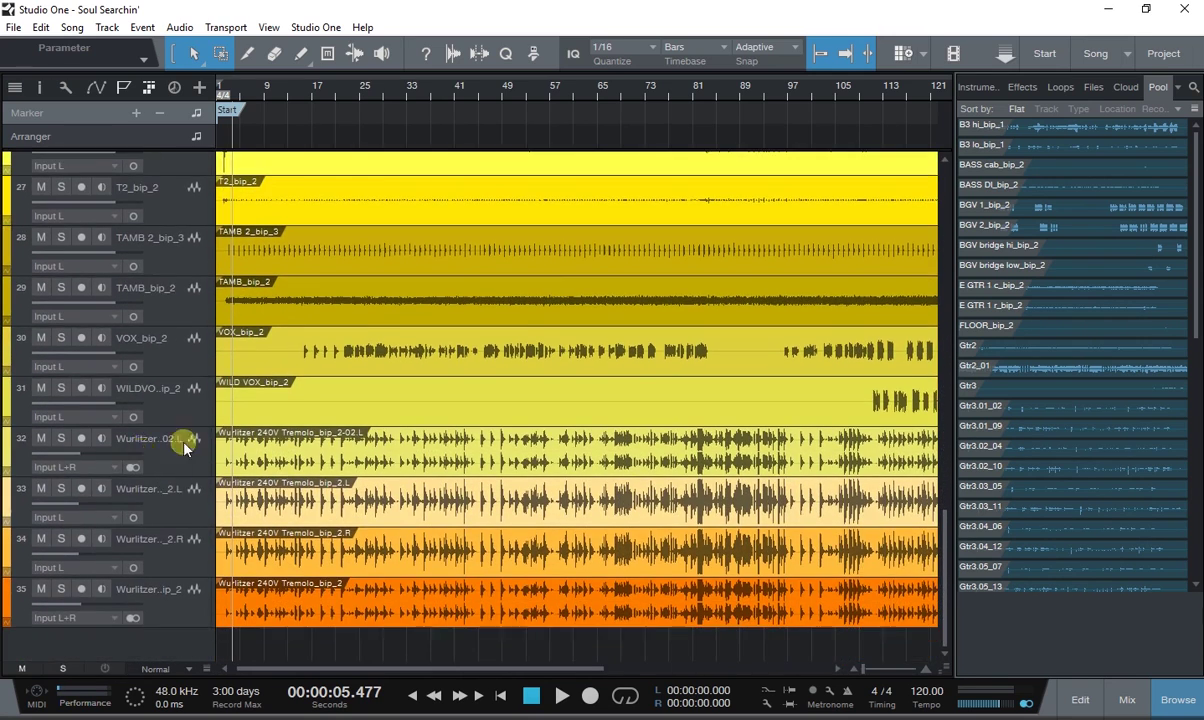
{"action": "left_click_drag", "start_coordinate": [942, 630], "coordinate": [962, 228]}
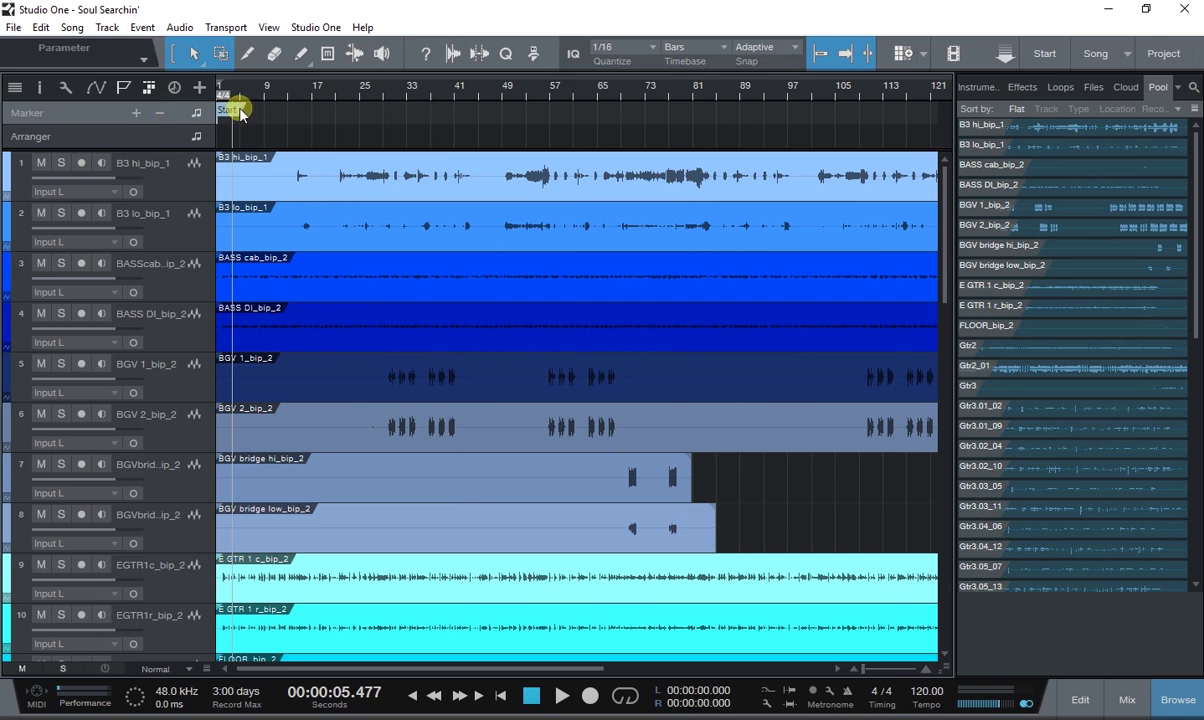
Hide the arranger track and move the song's End marker out to about 00:05:58.000.
{"action": "left_click", "coordinate": [146, 88]}
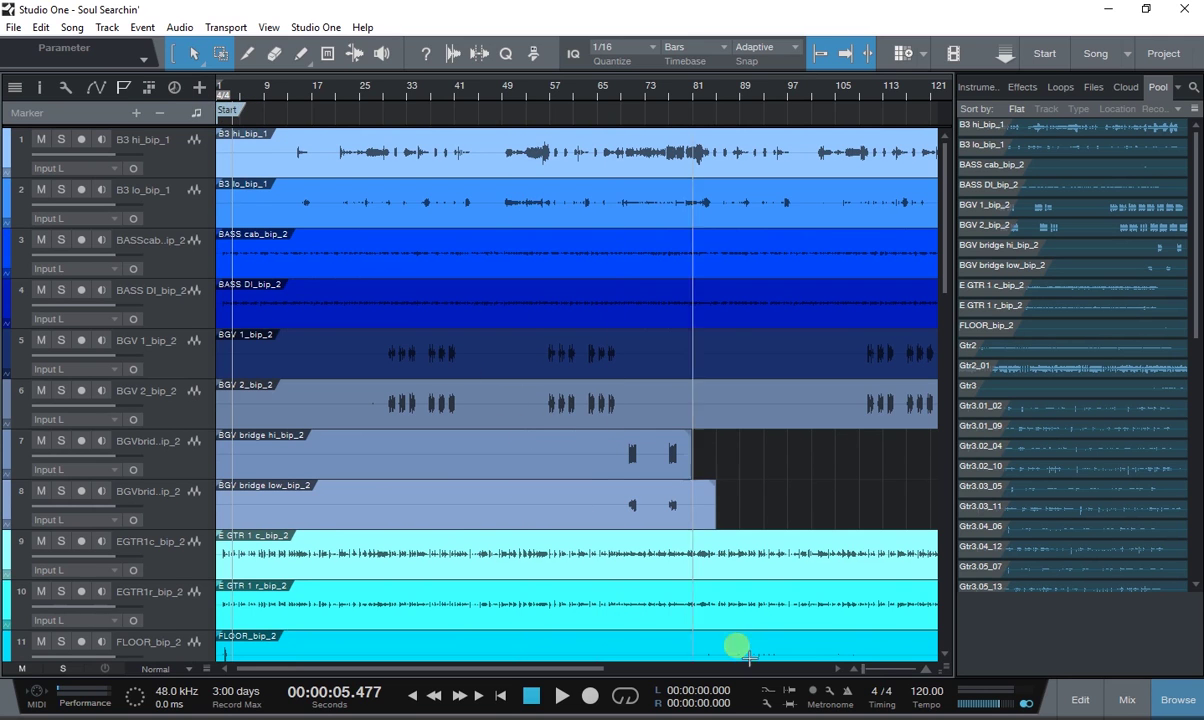
{"action": "left_click_drag", "start_coordinate": [572, 668], "coordinate": [810, 662]}
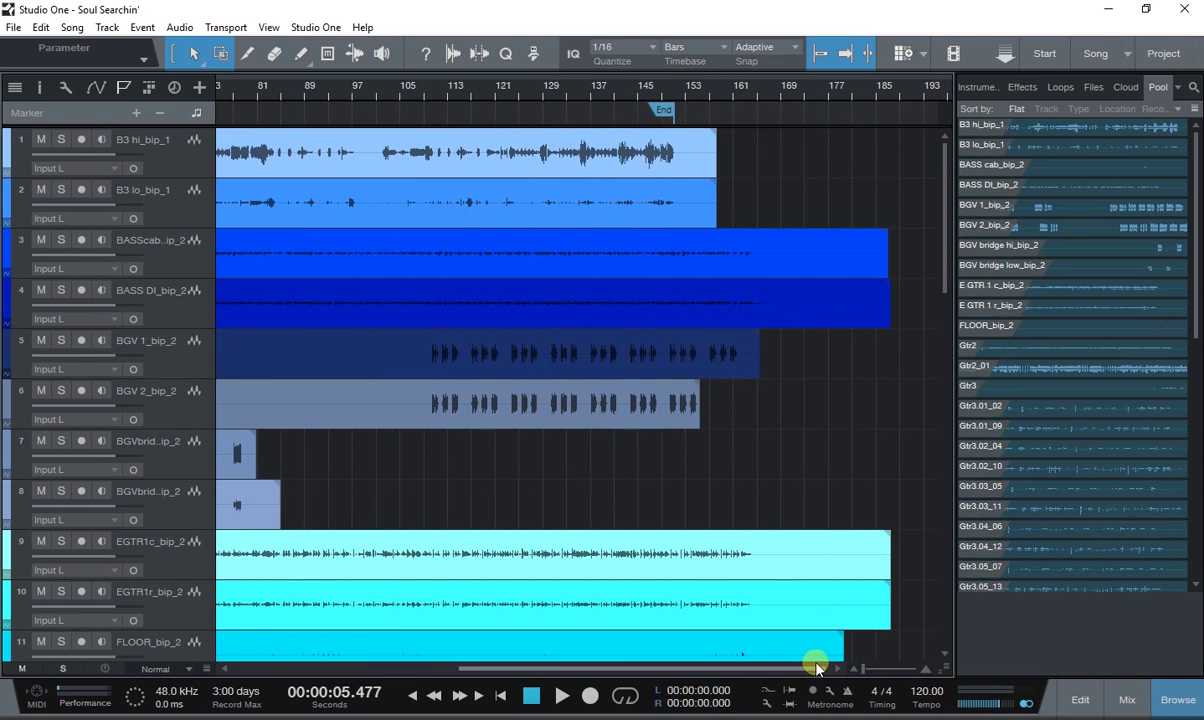
{"action": "mouse_move", "coordinate": [661, 110]}
{"action": "left_mouse_down"}
{"action": "mouse_move", "coordinate": [801, 116]}
{"action": "mouse_move", "coordinate": [737, 125]}
{"action": "mouse_move", "coordinate": [766, 118]}
{"action": "mouse_move", "coordinate": [720, 113]}
{"action": "mouse_move", "coordinate": [833, 118]}
{"action": "left_mouse_up"}
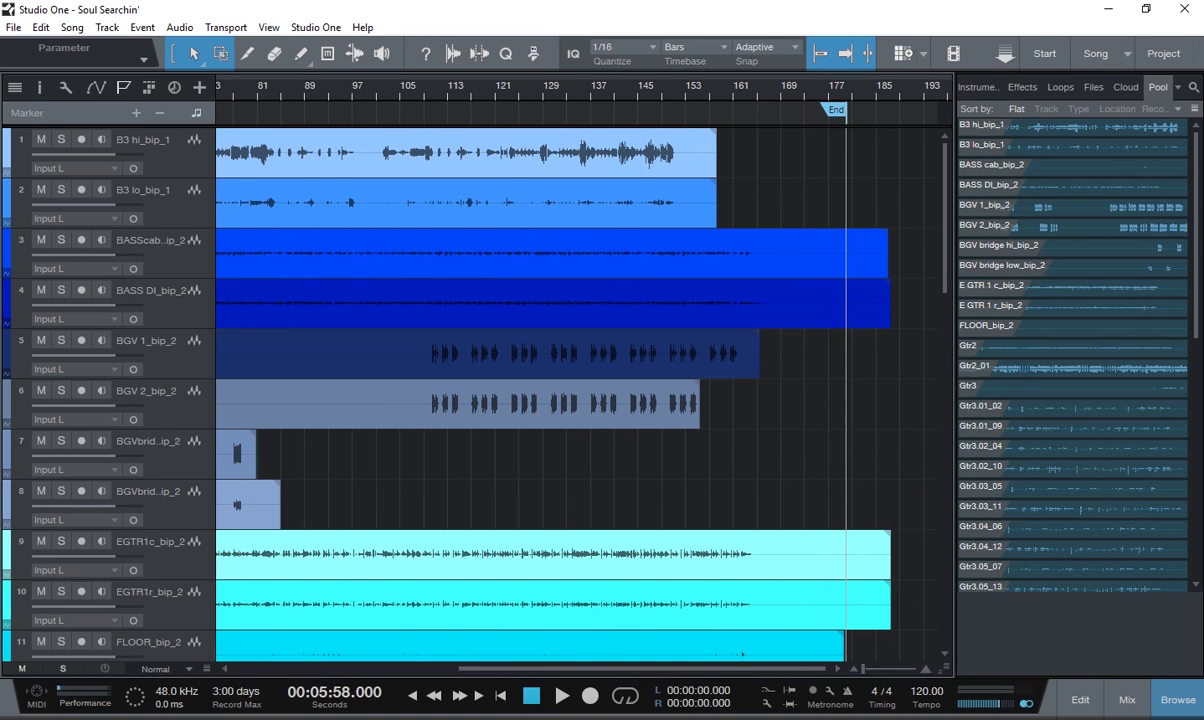
{"action": "left_click_drag", "start_coordinate": [797, 671], "coordinate": [443, 693]}
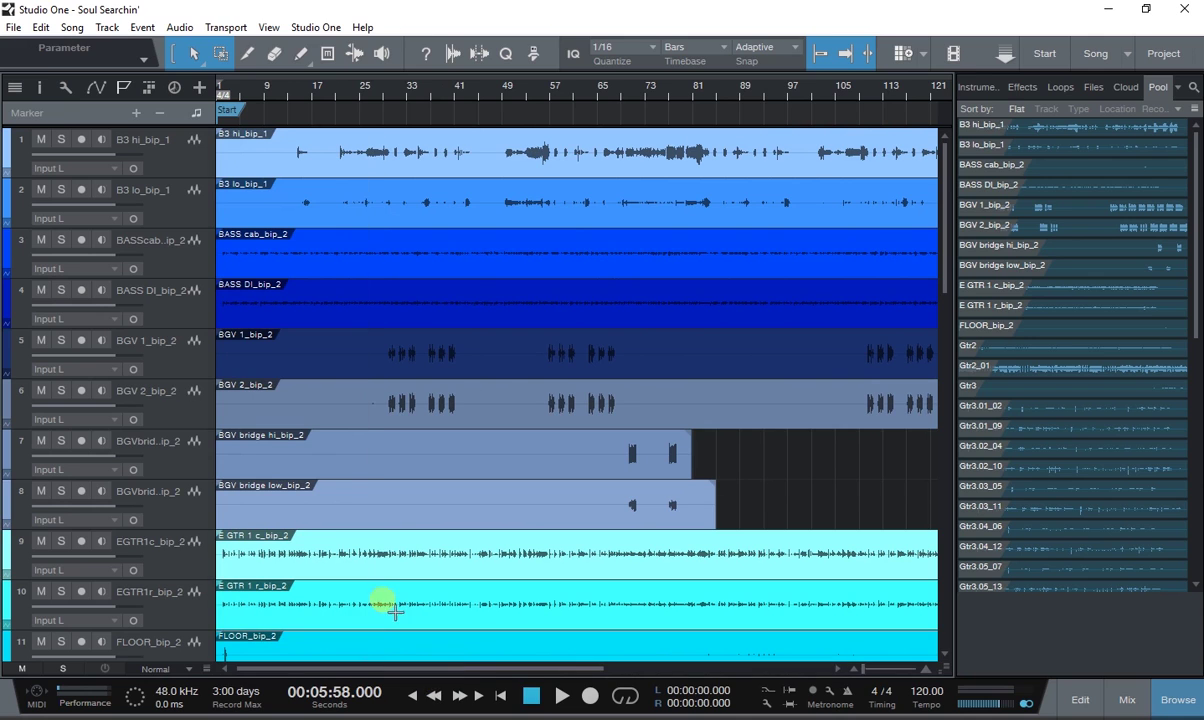
Solo the B3 hi_bip_1 track and audition it from 00:00:24.000.
{"action": "left_click", "coordinate": [61, 139]}
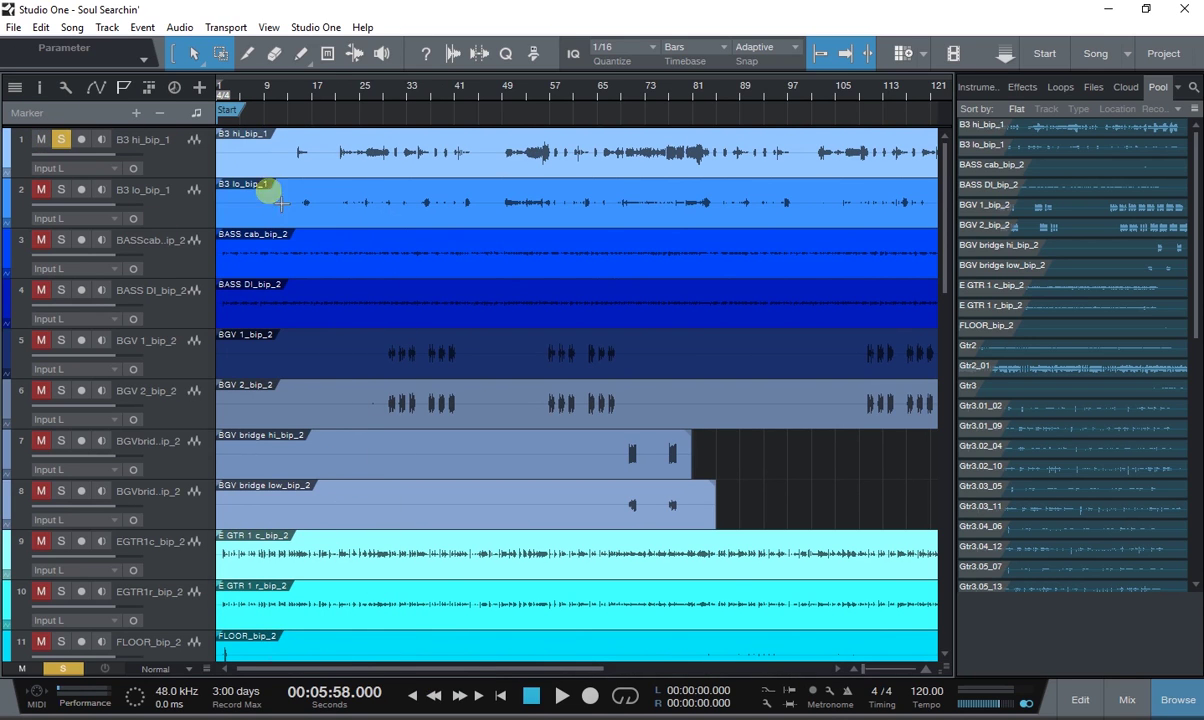
{"action": "left_click", "coordinate": [288, 95]}
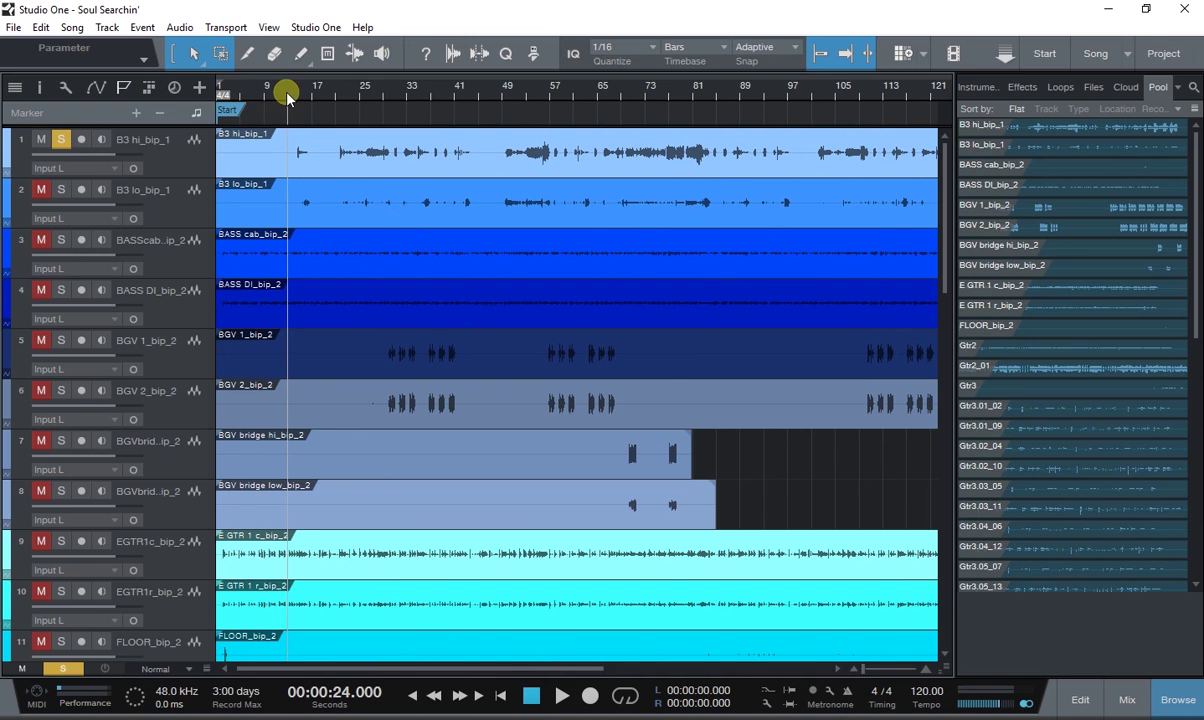
{"action": "key", "text": "space"}
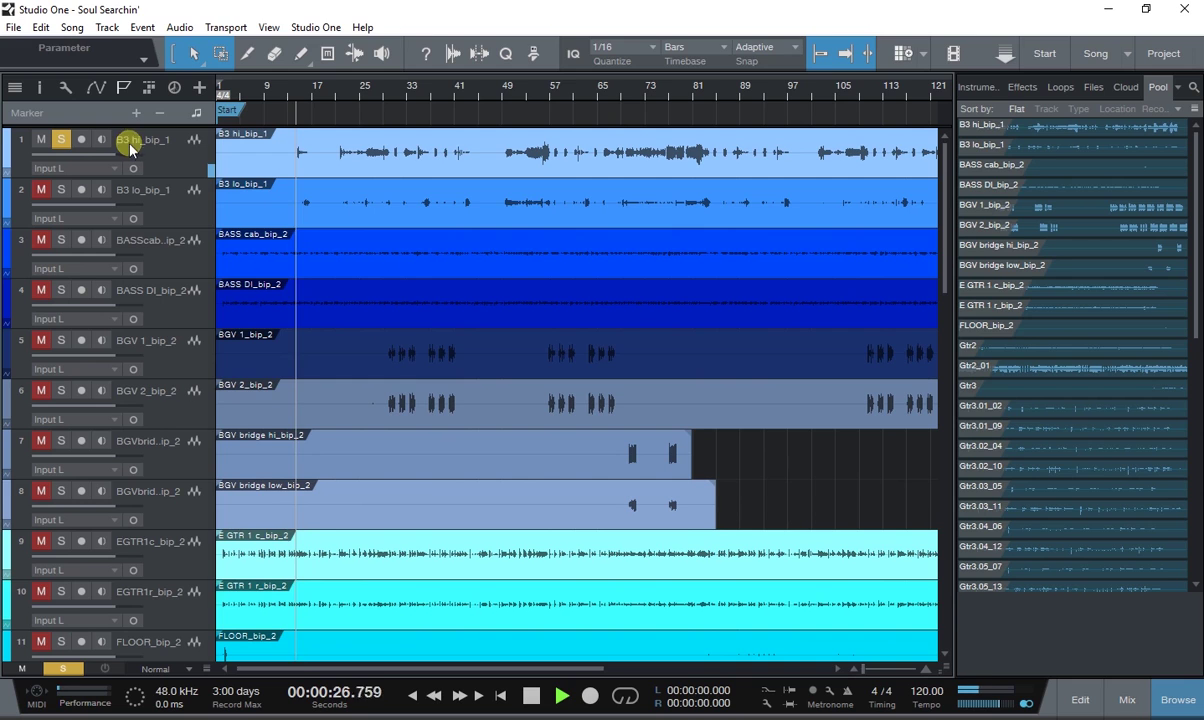
{"action": "key", "text": "space"}
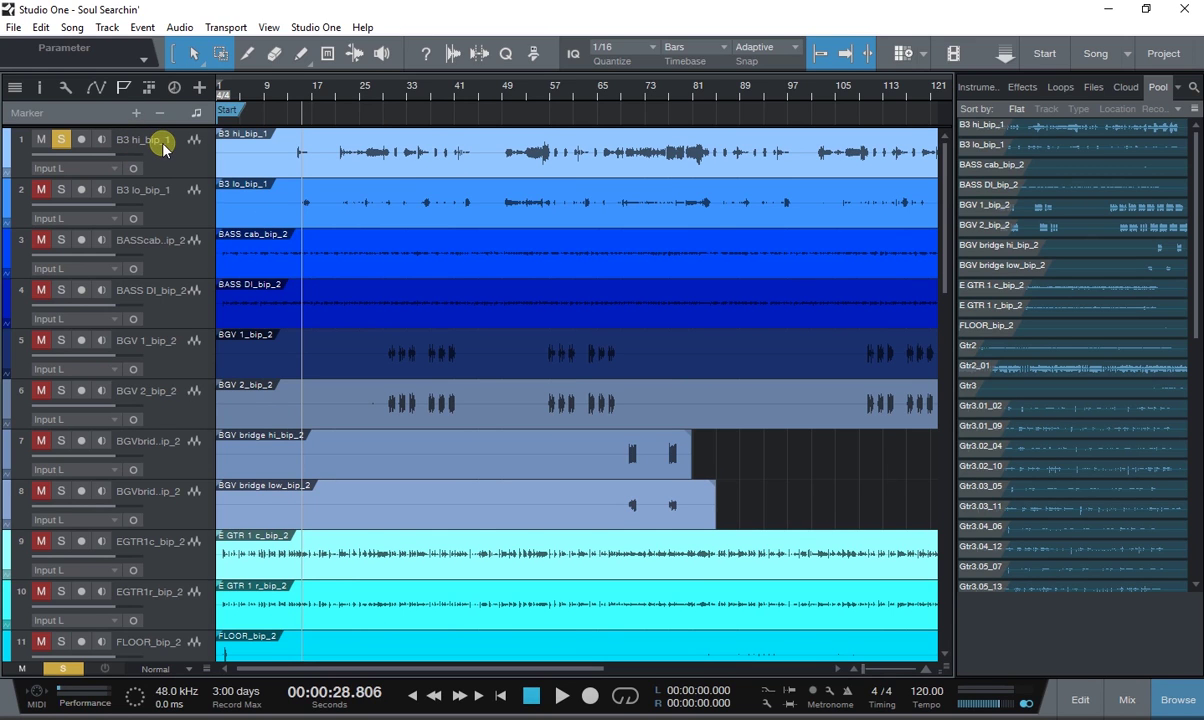
Add B3 lo_bip_1 to the solo and audition both B3 tracks together.
{"action": "left_click", "coordinate": [61, 190]}
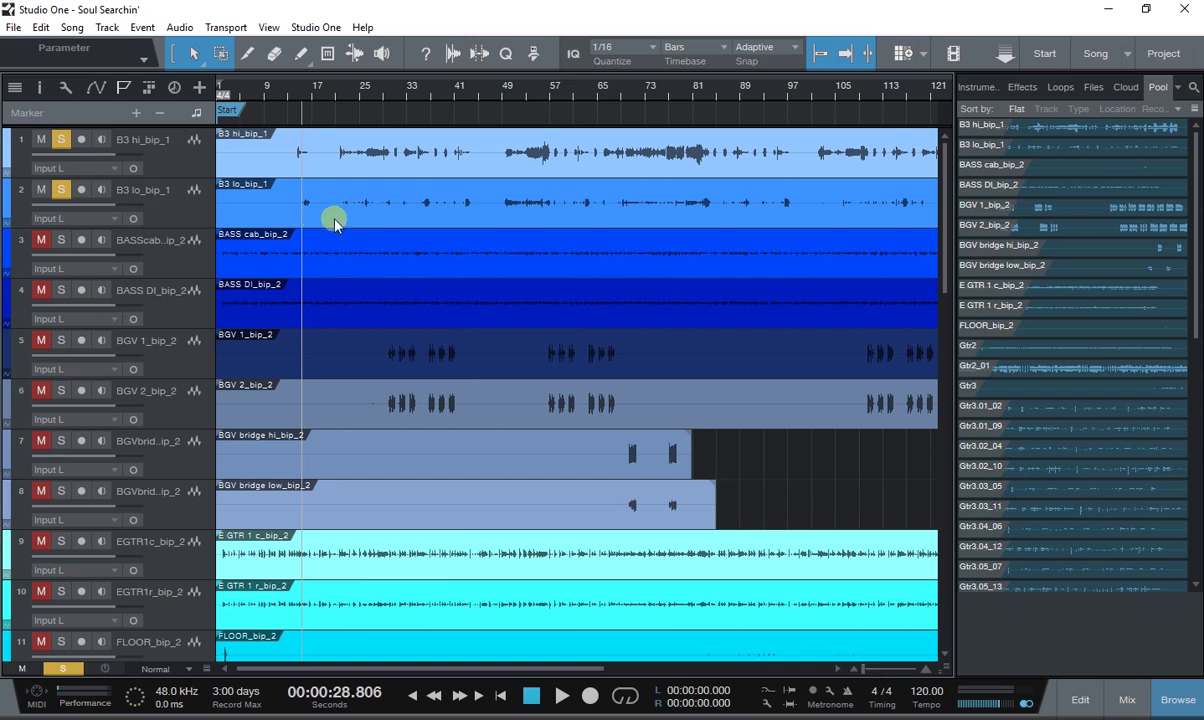
{"action": "left_click", "coordinate": [61, 140]}
{"action": "left_click", "coordinate": [60, 143]}
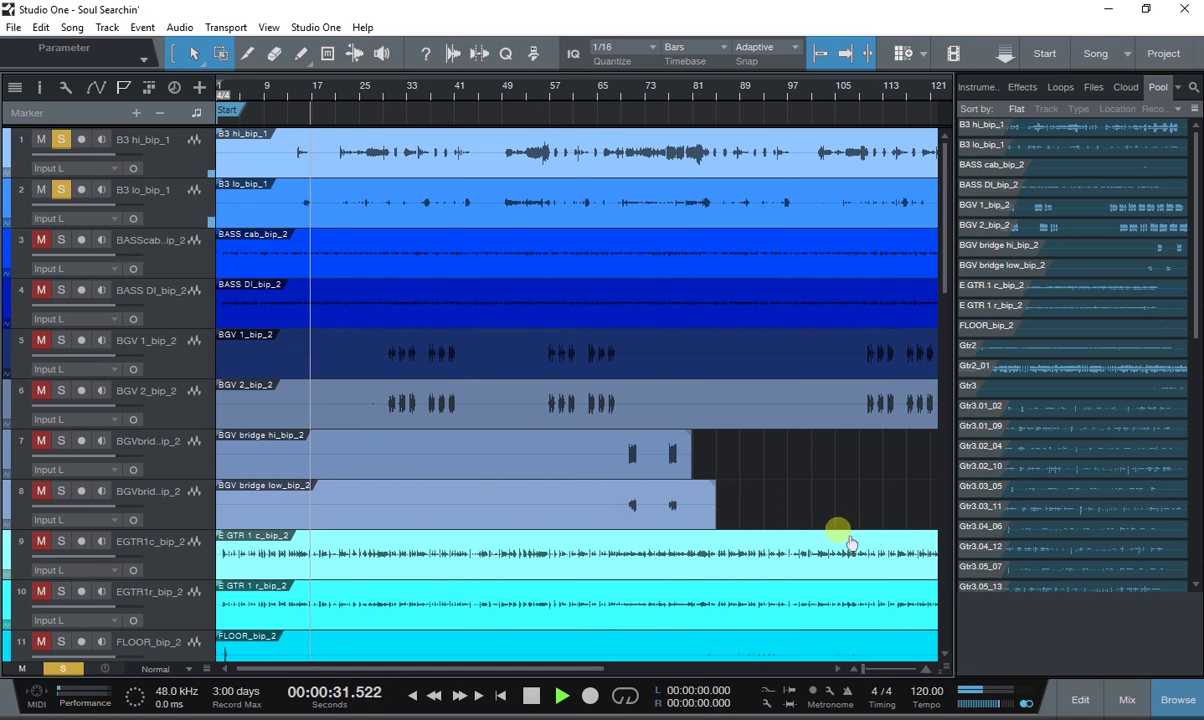
Check the two B3 channels' levels in the mixer, close the mixer and browser, and stop playback.
{"action": "left_click", "coordinate": [1122, 699]}
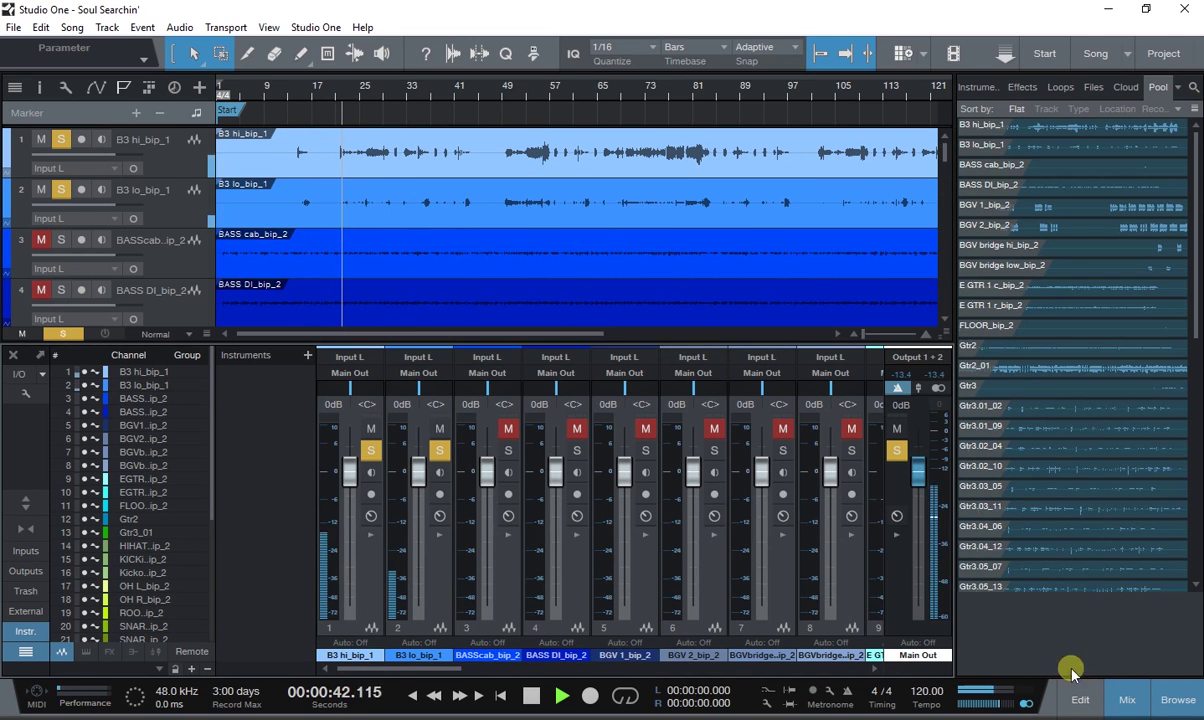
{"action": "left_click", "coordinate": [1148, 703]}
{"action": "left_click", "coordinate": [1145, 703]}
{"action": "key", "text": "space"}
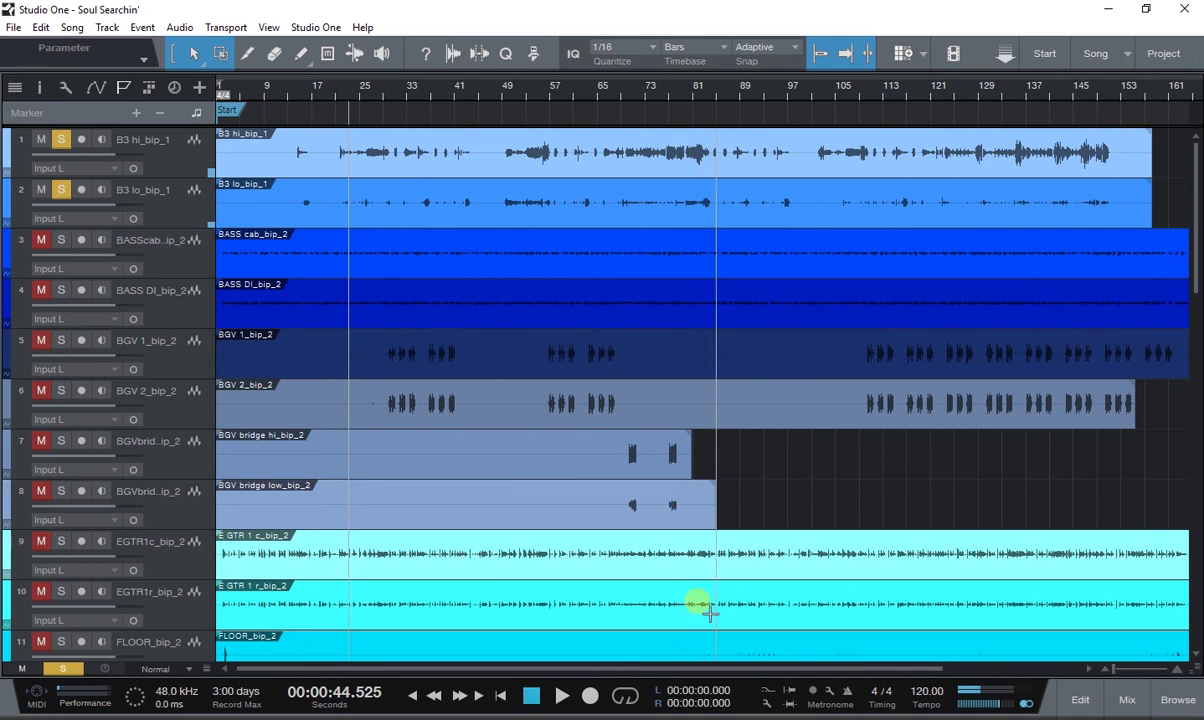
{"action": "left_click", "coordinate": [5, 148]}
{"action": "left_click", "coordinate": [48, 148]}
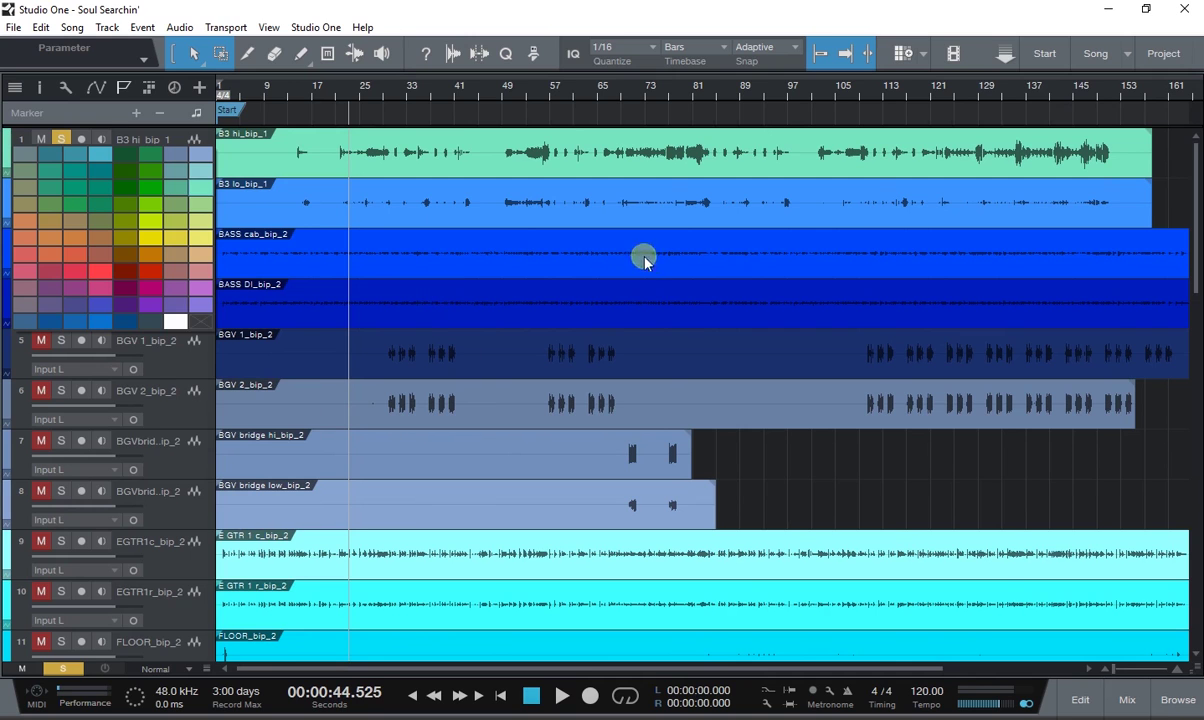
{"action": "left_click", "coordinate": [278, 114]}
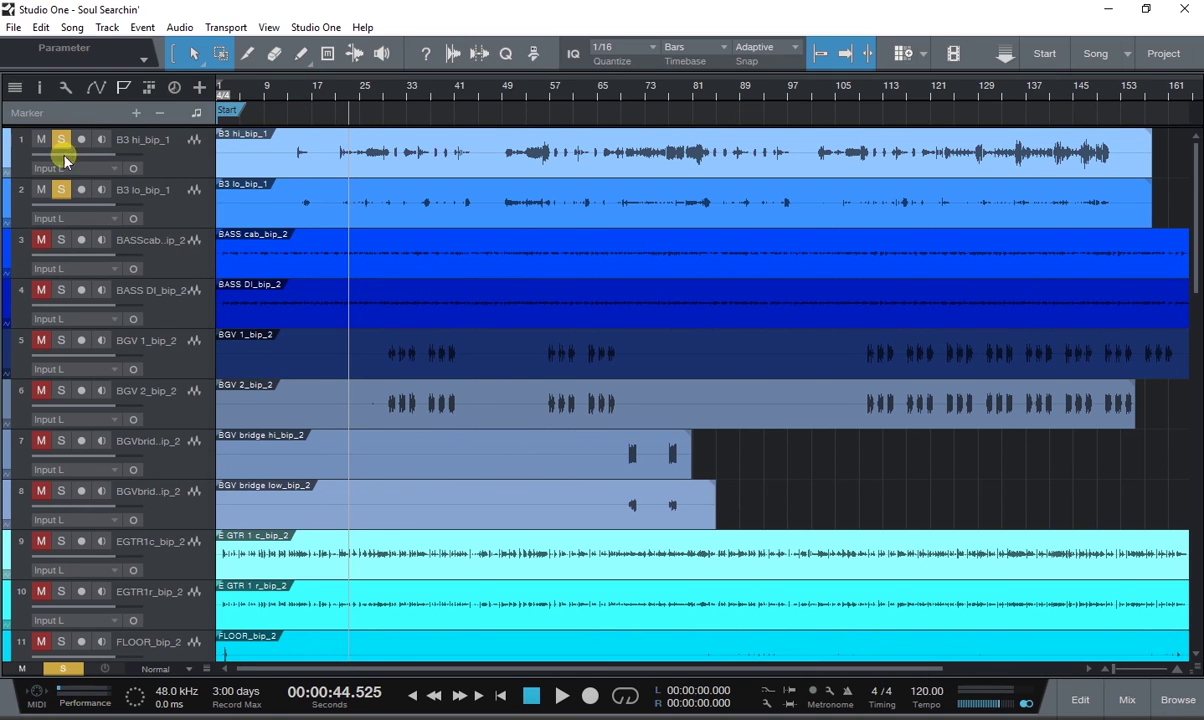
Color the B3 hi_bip_1 and B3 lo_bip_1 tracks light yellow together.
{"action": "left_click", "coordinate": [164, 166]}
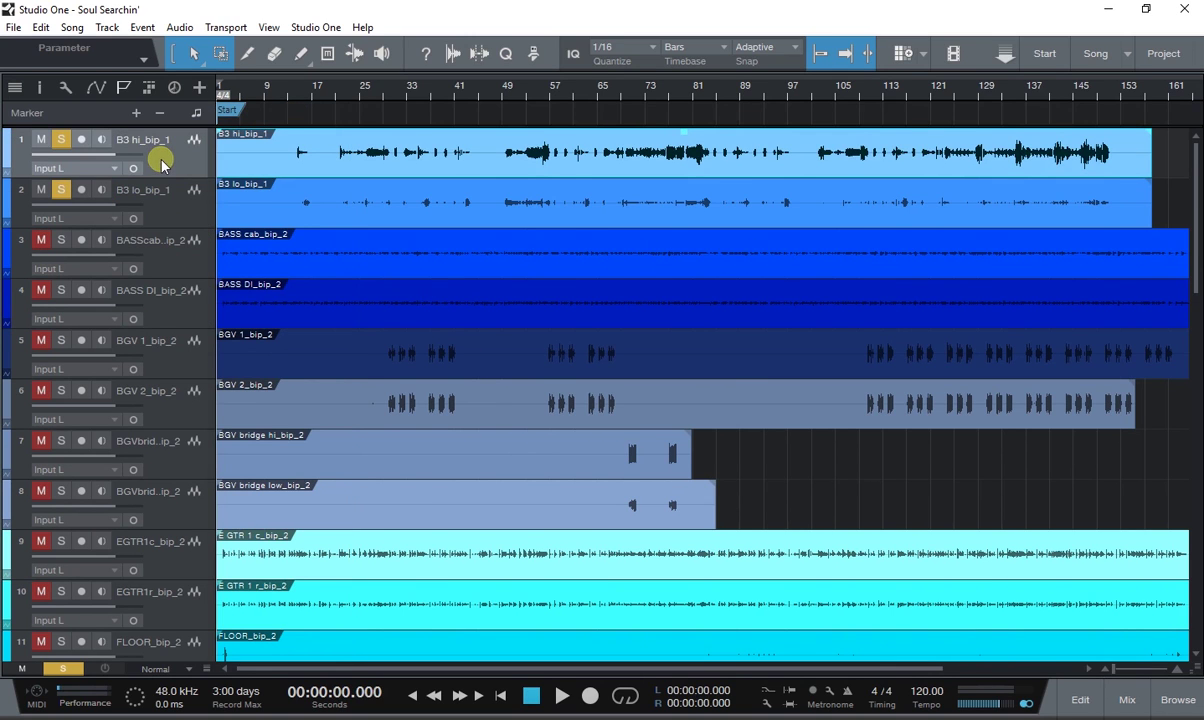
{"action": "left_click", "coordinate": [180, 208], "text": "shift"}
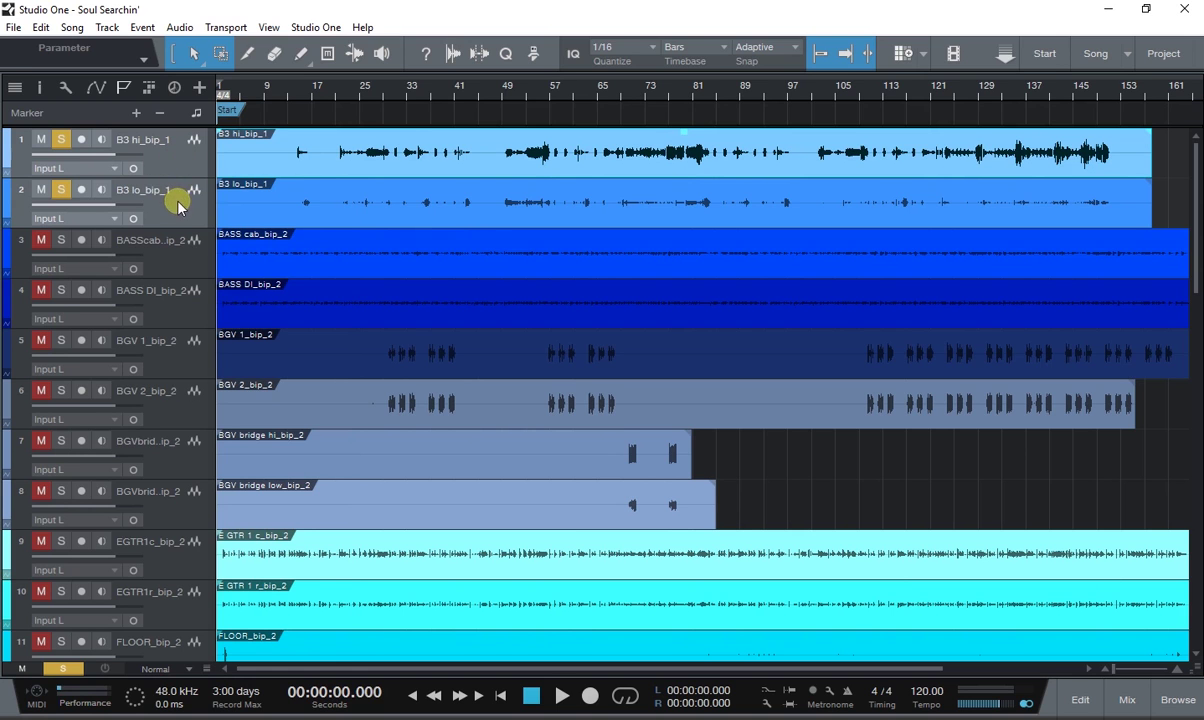
{"action": "left_click", "coordinate": [7, 152]}
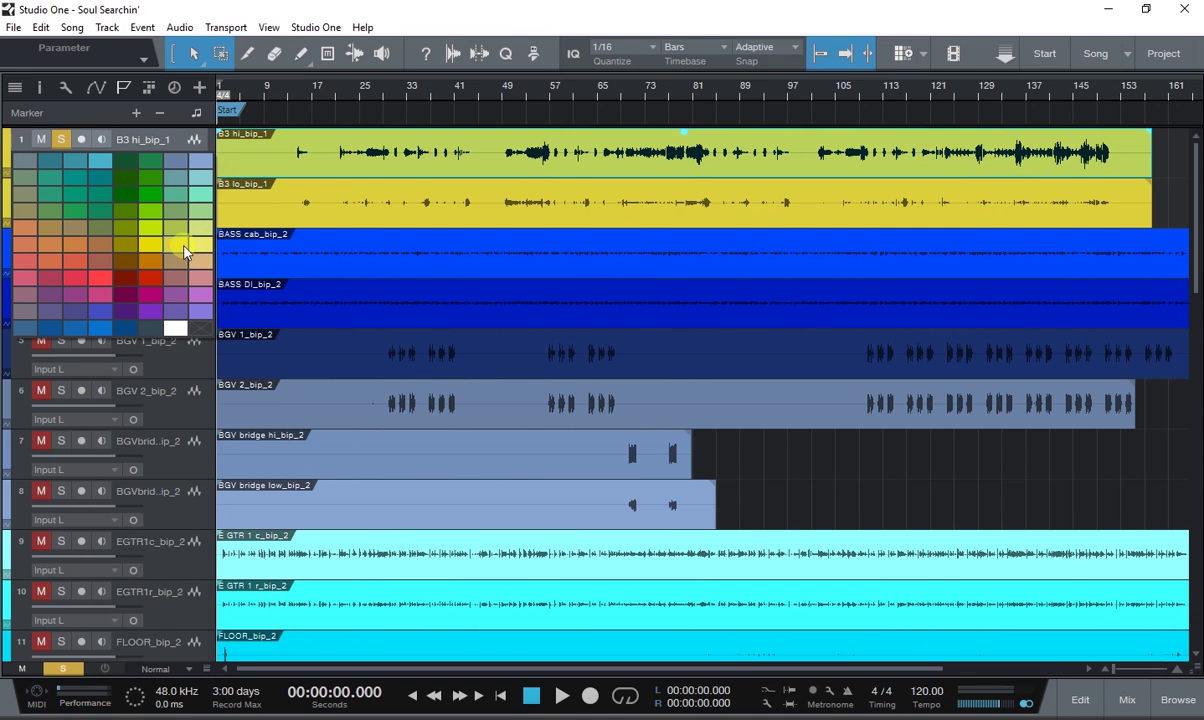
{"action": "left_click", "coordinate": [192, 244]}
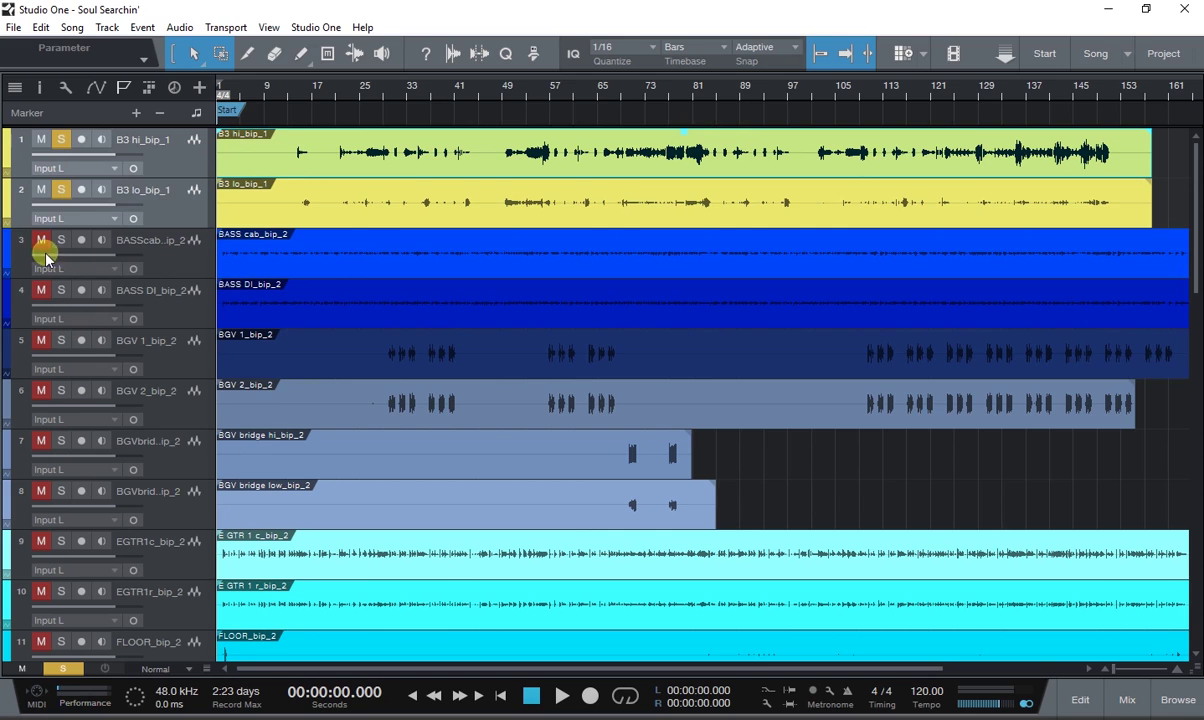
Unsolo the B3 tracks, solo the BASS cab and BASS DI tracks, and play them from the song's start.
{"action": "left_click", "coordinate": [61, 192]}
{"action": "left_click", "coordinate": [61, 240]}
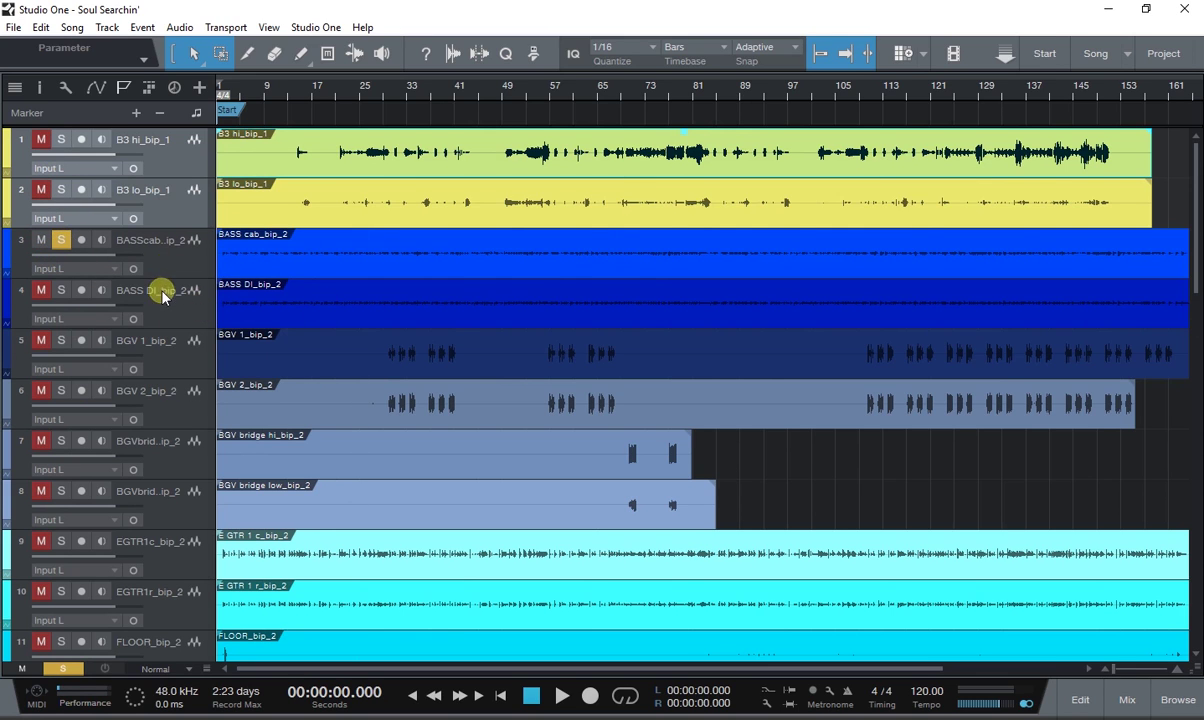
{"action": "left_click", "coordinate": [61, 290]}
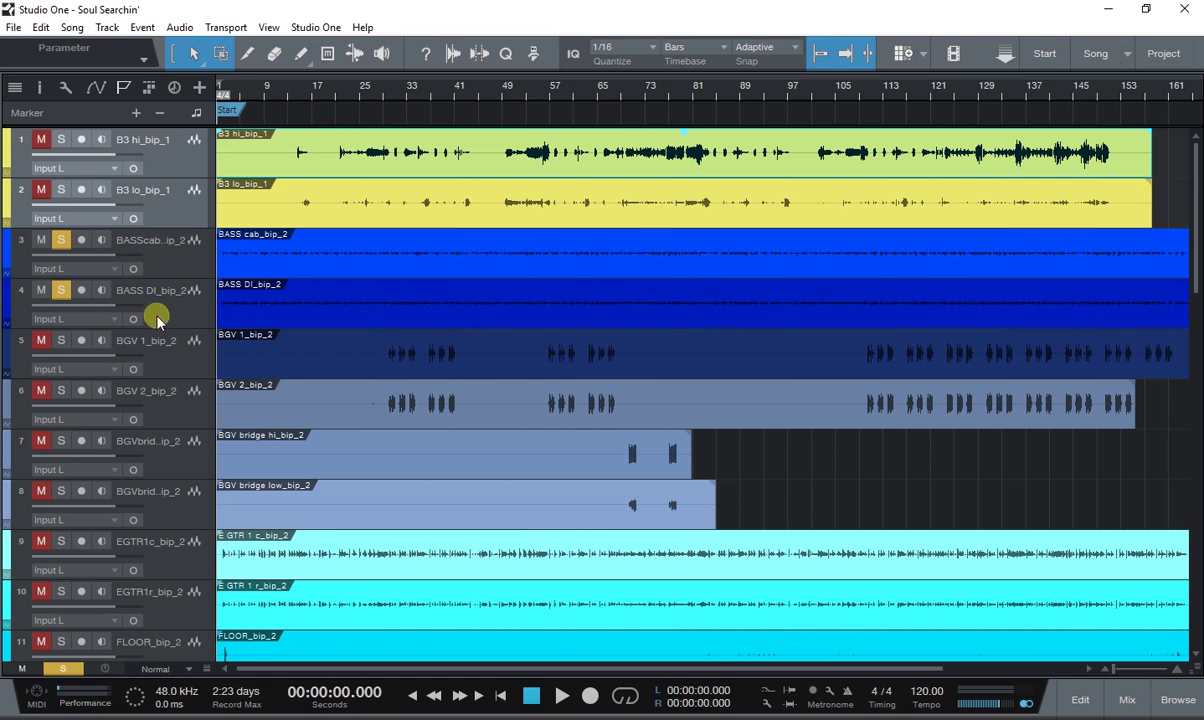
{"action": "key", "text": "space"}
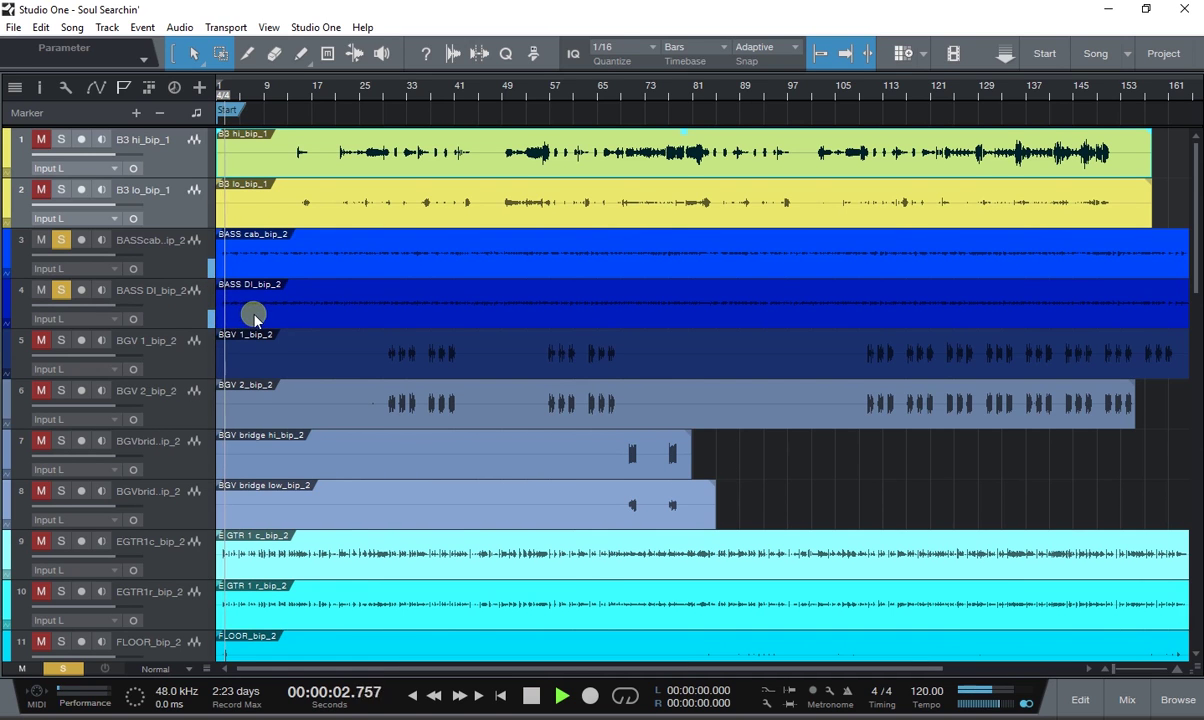
Color the BASS cab and BASS DI tracks the same muted dark blue together.
{"action": "left_click", "coordinate": [178, 265]}
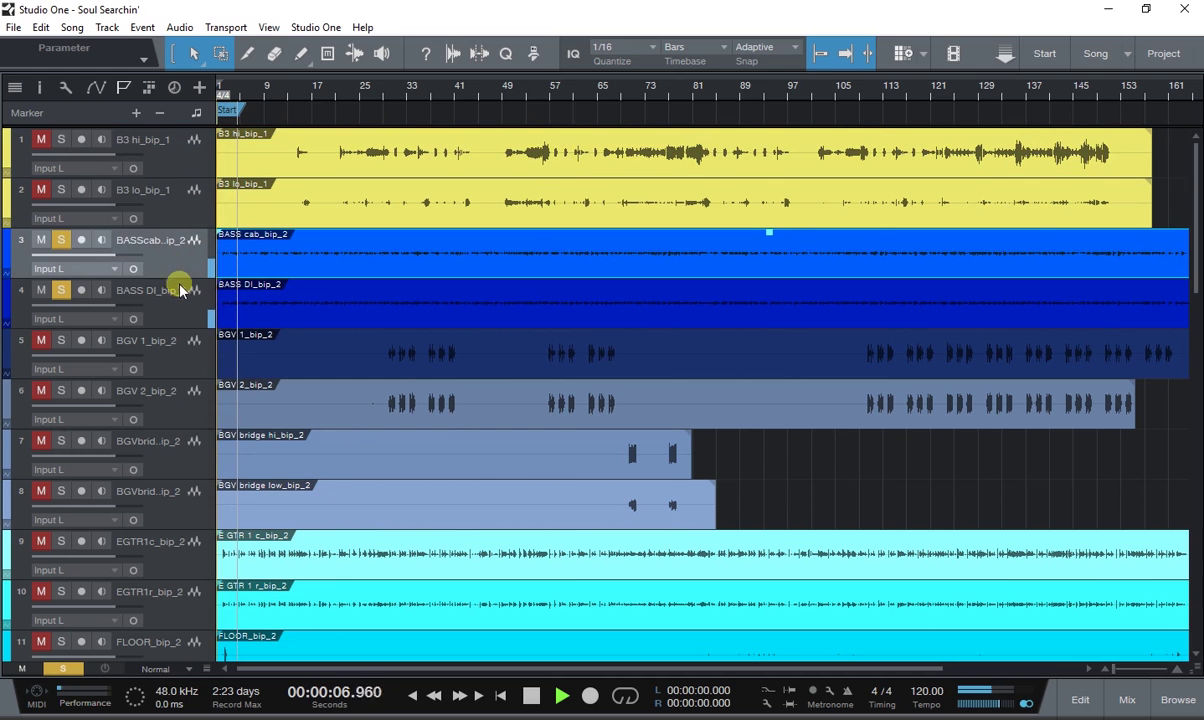
{"action": "left_click", "coordinate": [163, 310], "text": "shift"}
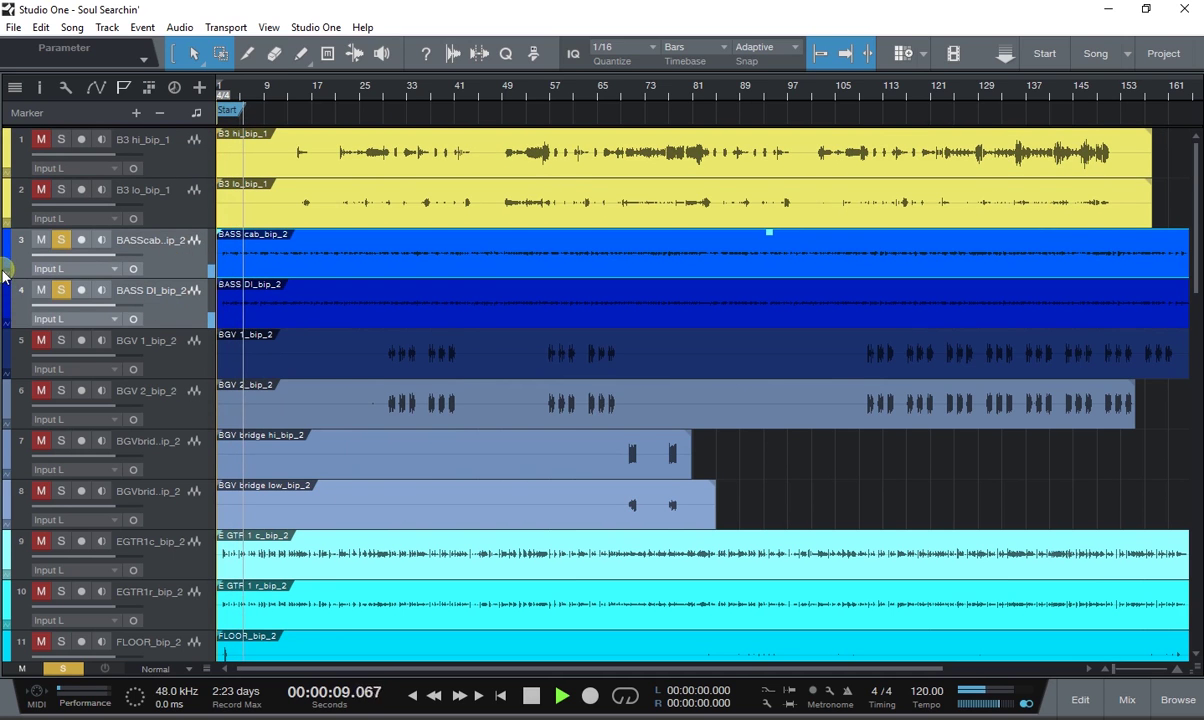
{"action": "left_click", "coordinate": [6, 266]}
{"action": "left_click", "coordinate": [80, 272]}
{"action": "left_click", "coordinate": [125, 291]}
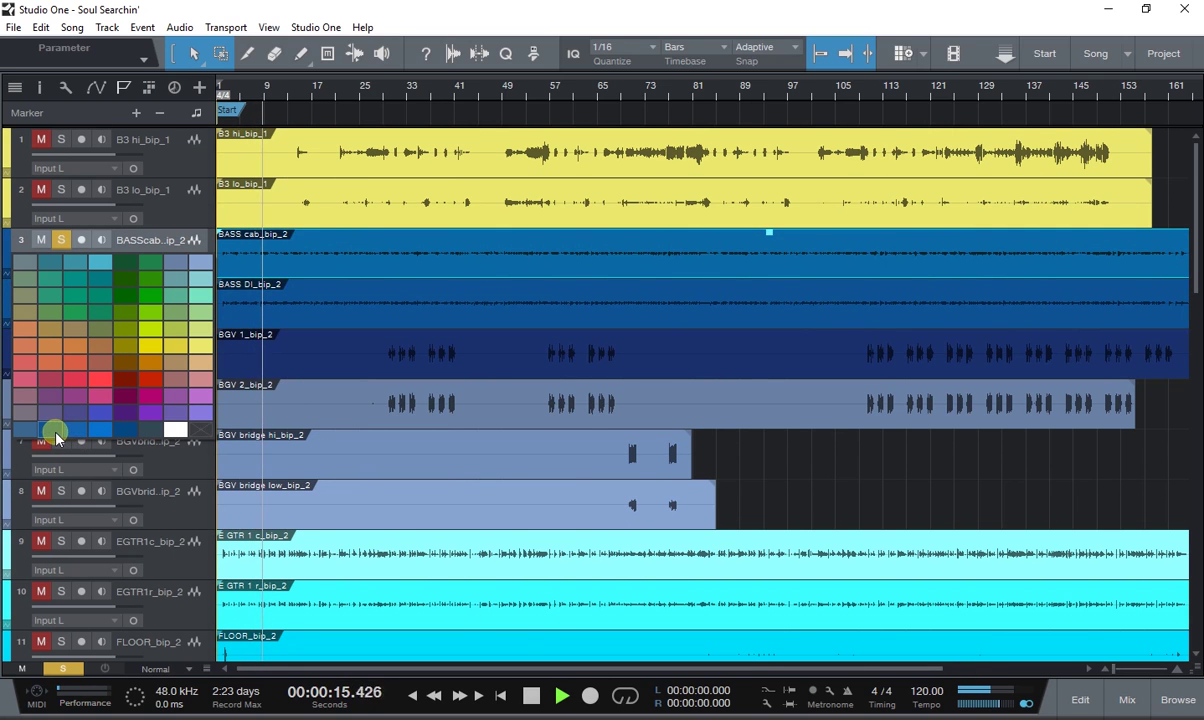
{"action": "left_click", "coordinate": [58, 433]}
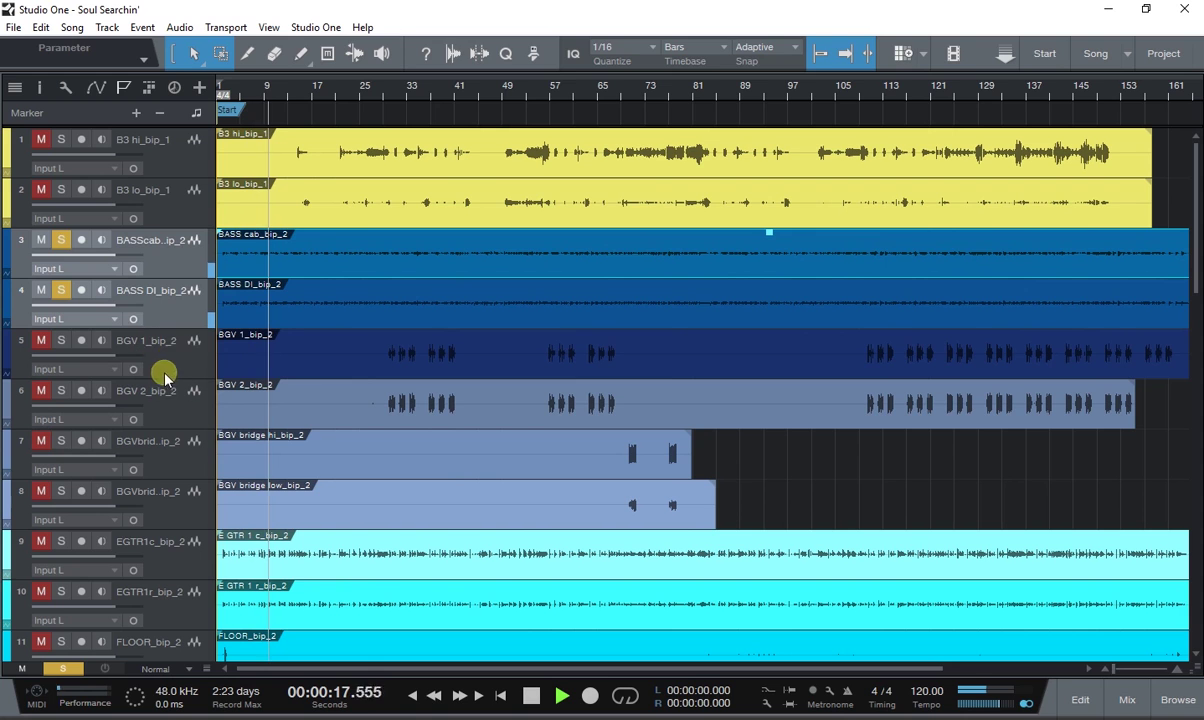
Compare the soloed BASS cab and BASS DI tracks with the full mix during playback, leave them soloed, and stop playback.
{"action": "left_click", "coordinate": [61, 239]}
{"action": "left_click", "coordinate": [63, 241]}
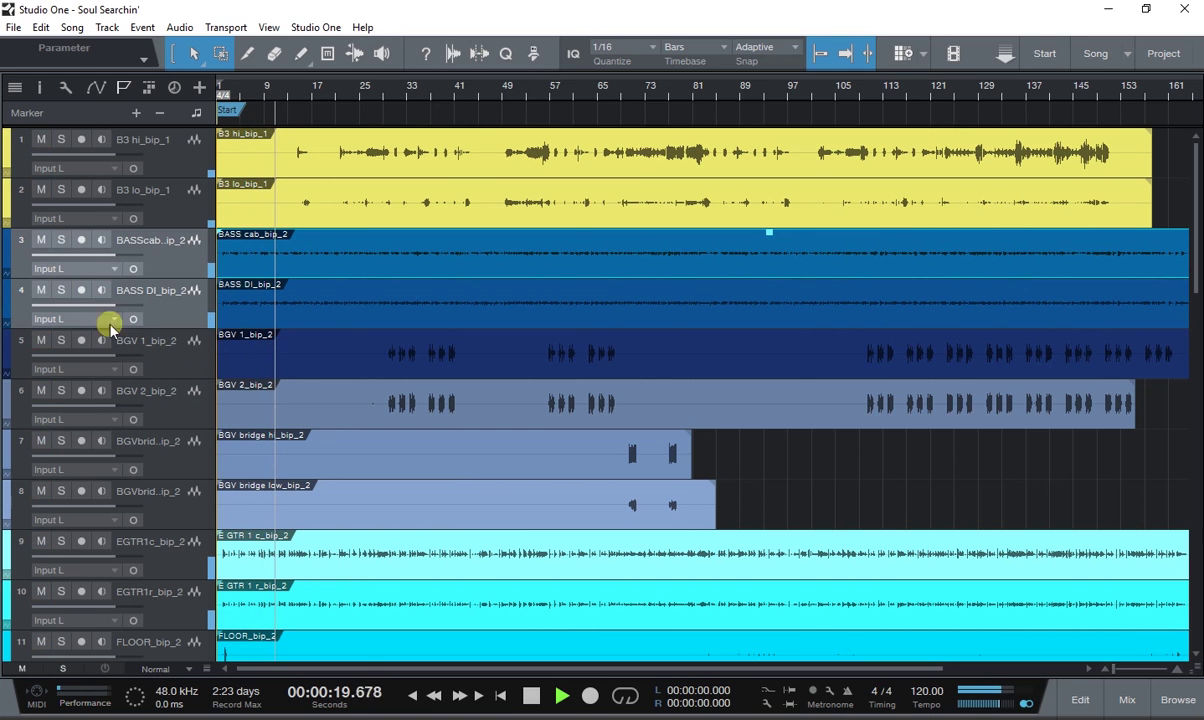
{"action": "left_click", "coordinate": [61, 241]}
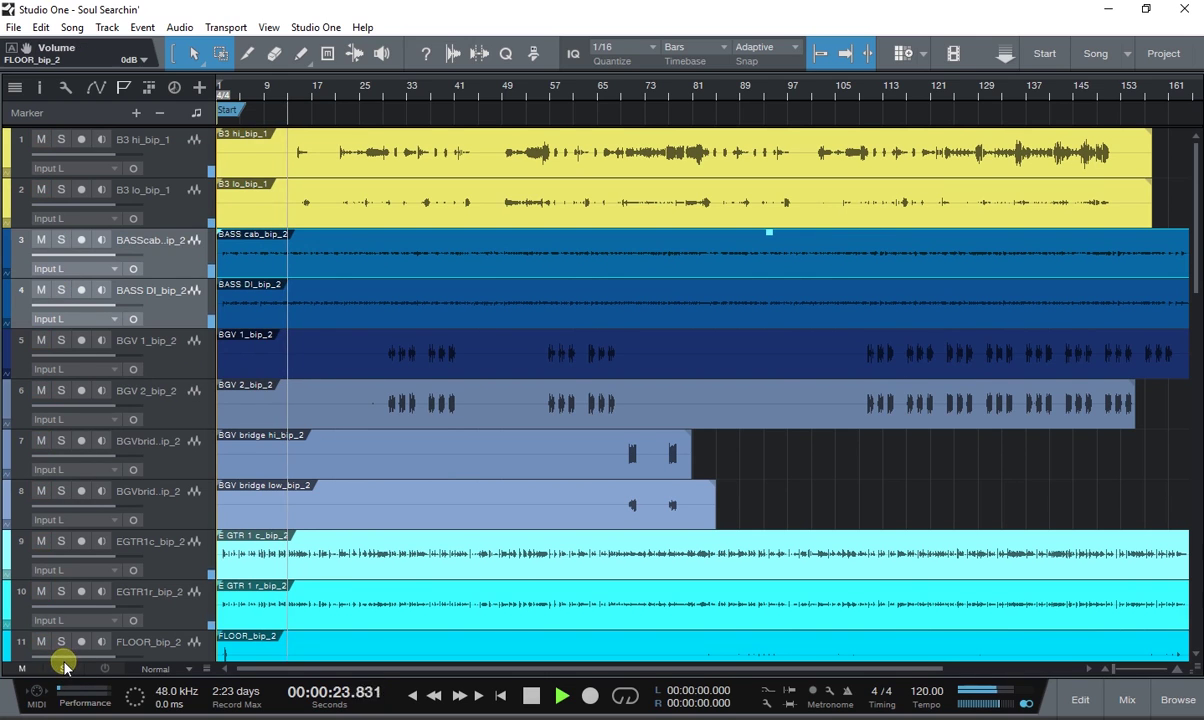
{"action": "key", "text": "space"}
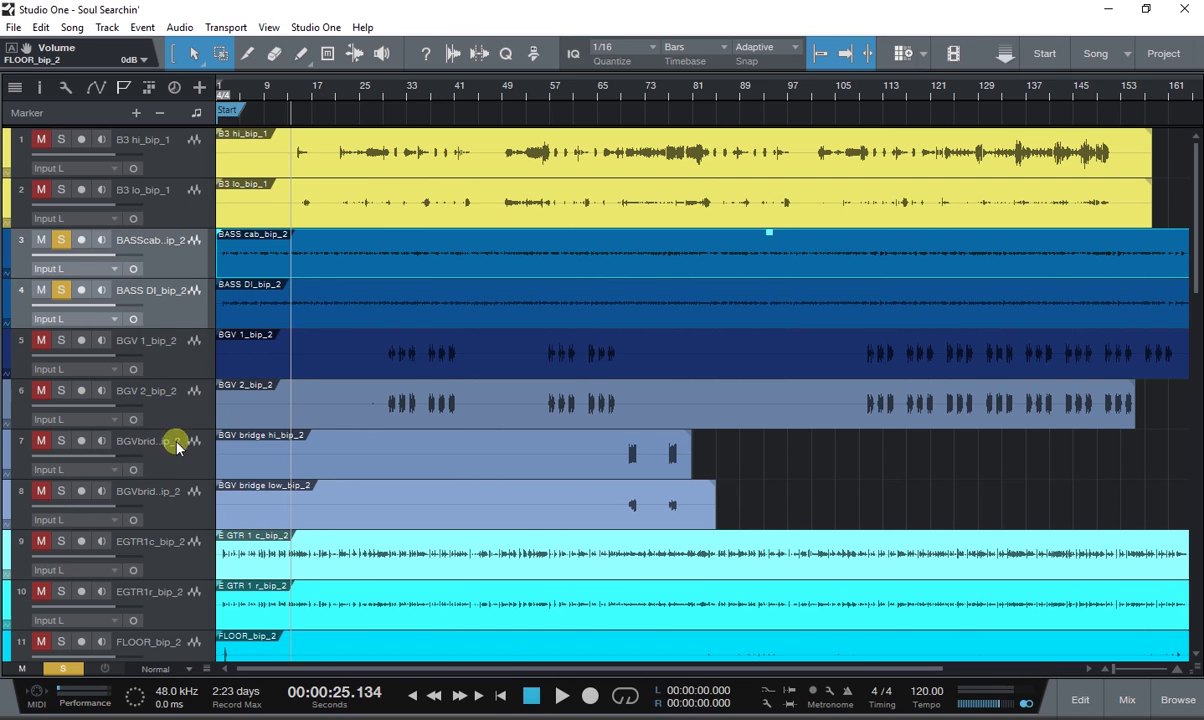
Rename the Start marker at the beginning of the song as Intro.
{"action": "left_click", "coordinate": [240, 113]}
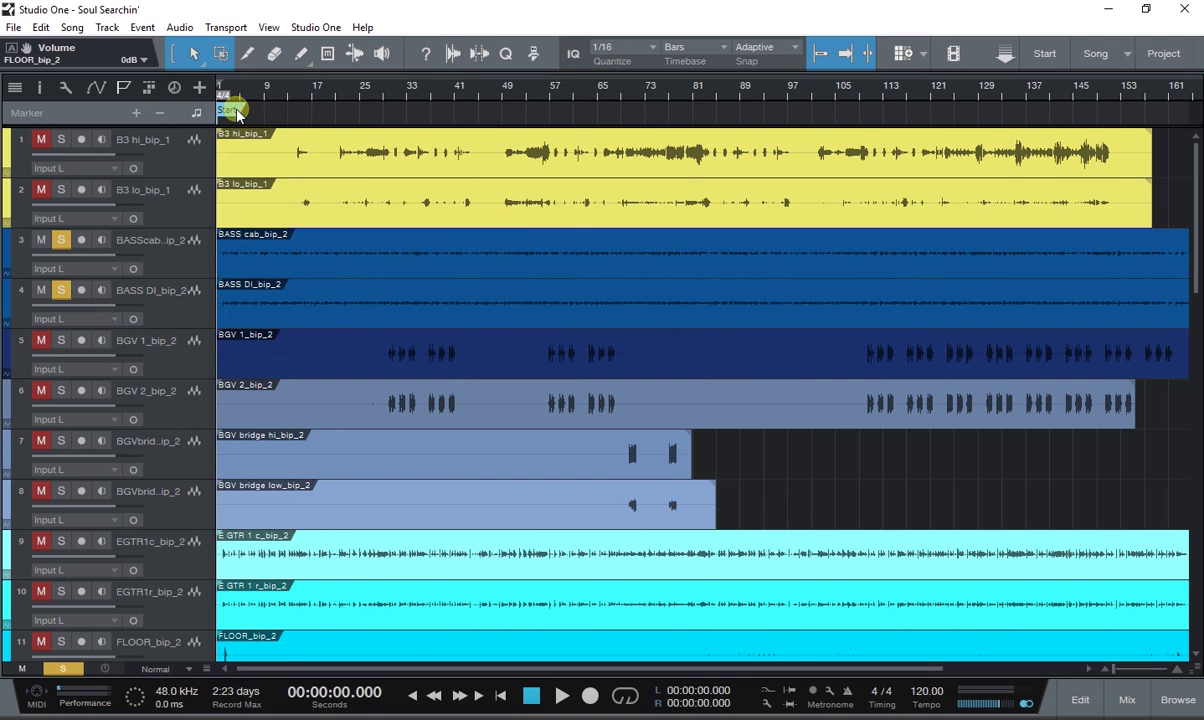
{"action": "right_click", "coordinate": [238, 115]}
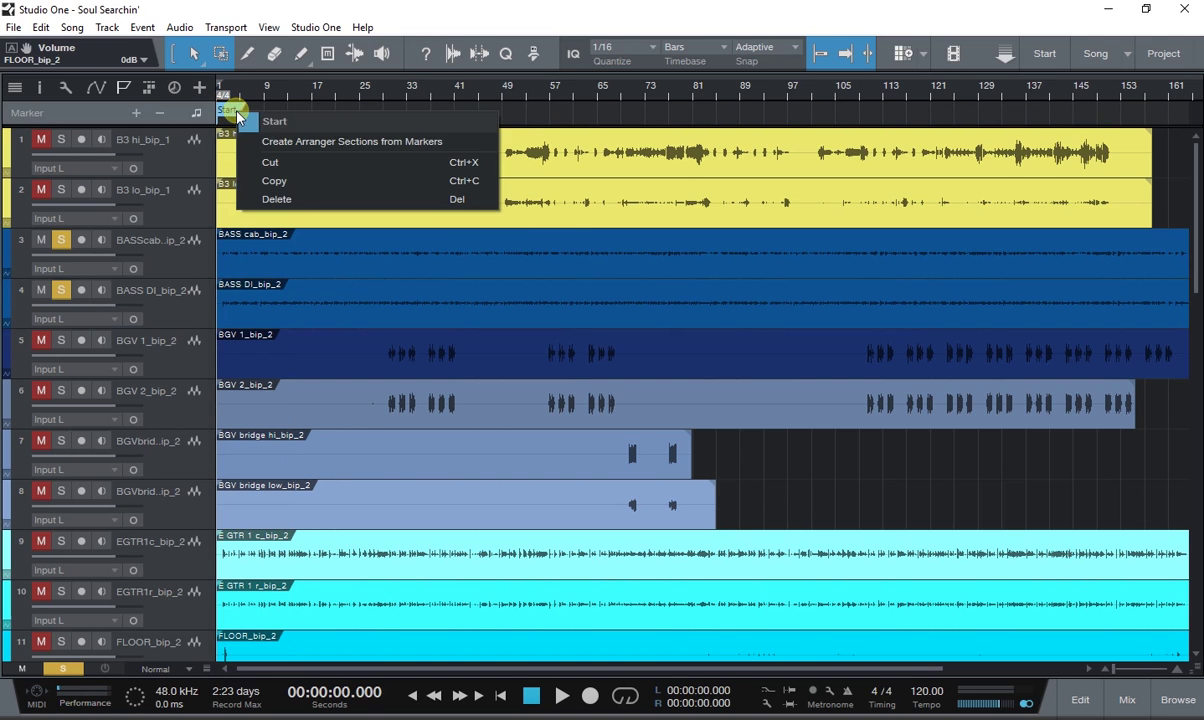
{"action": "left_click", "coordinate": [288, 124]}
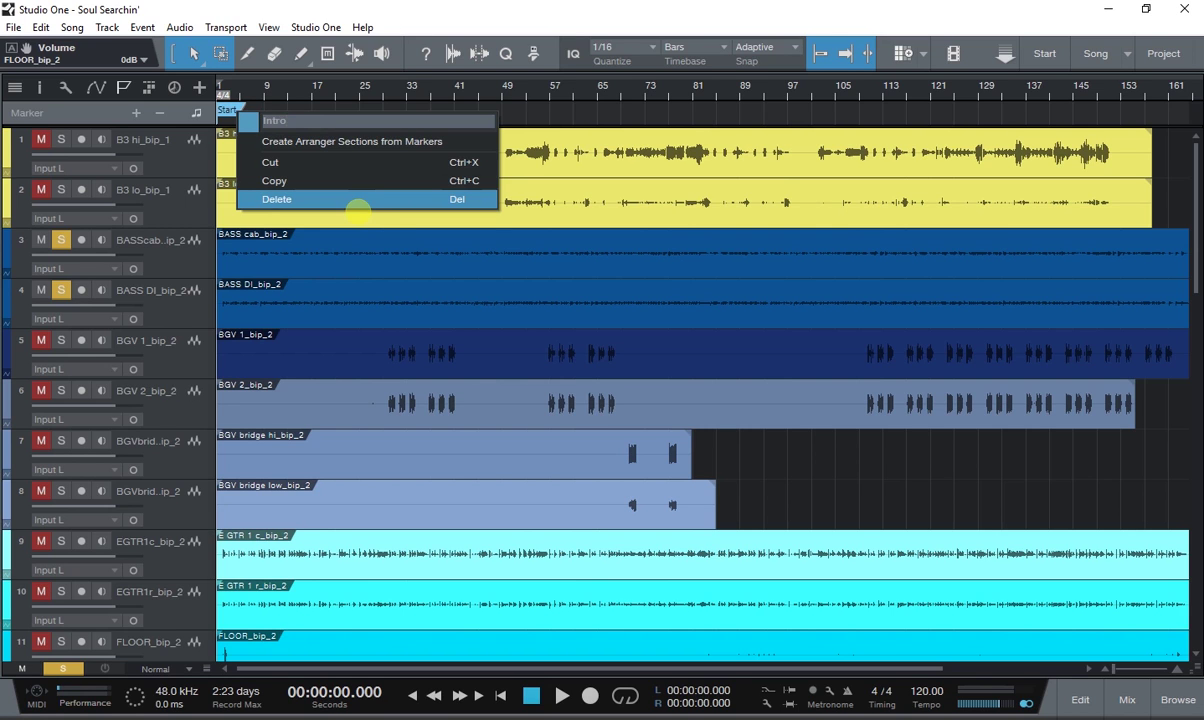
{"action": "left_click", "coordinate": [540, 98]}
Unsolo both bass tracks and play the full mix from around bar 14 until shortly before bar 17.
{"action": "left_click", "coordinate": [300, 98]}
{"action": "left_click", "coordinate": [42, 240]}
{"action": "left_click", "coordinate": [59, 292]}
{"action": "key", "text": "space"}
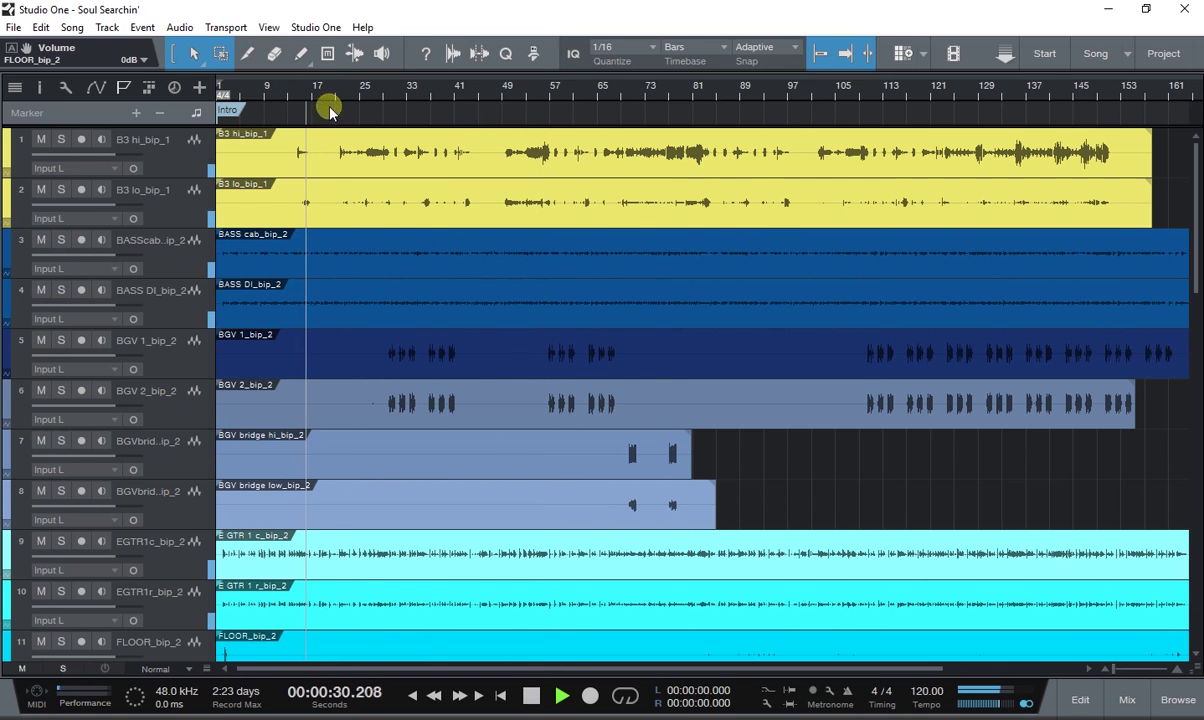
{"action": "key", "text": "space"}
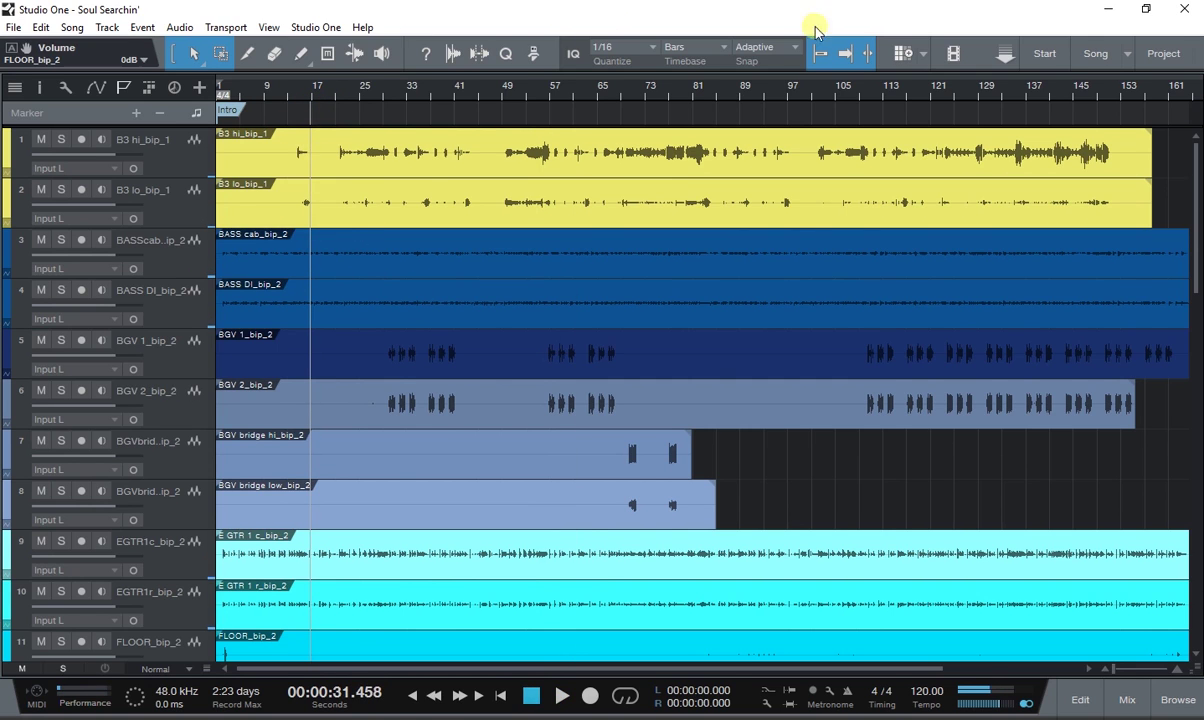
Check that the timebase is Bars and replay the passage around bars 15 to 17 to locate the verse's start.
{"action": "left_click", "coordinate": [697, 48]}
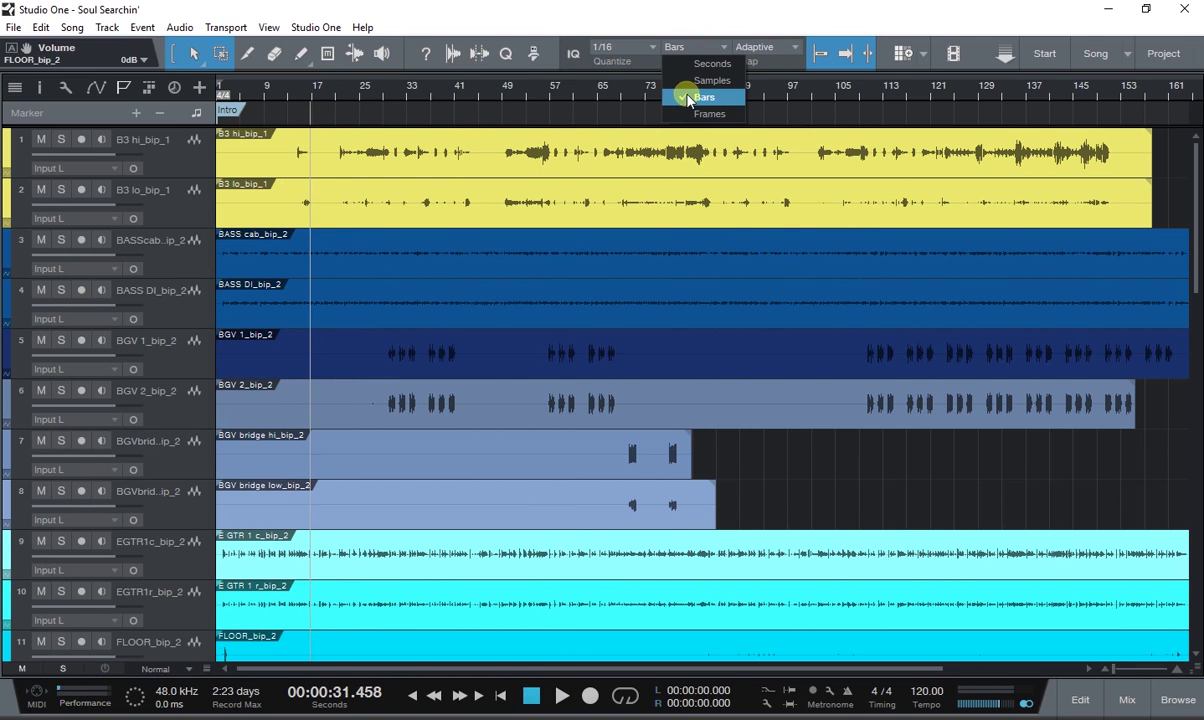
{"action": "left_click", "coordinate": [696, 97]}
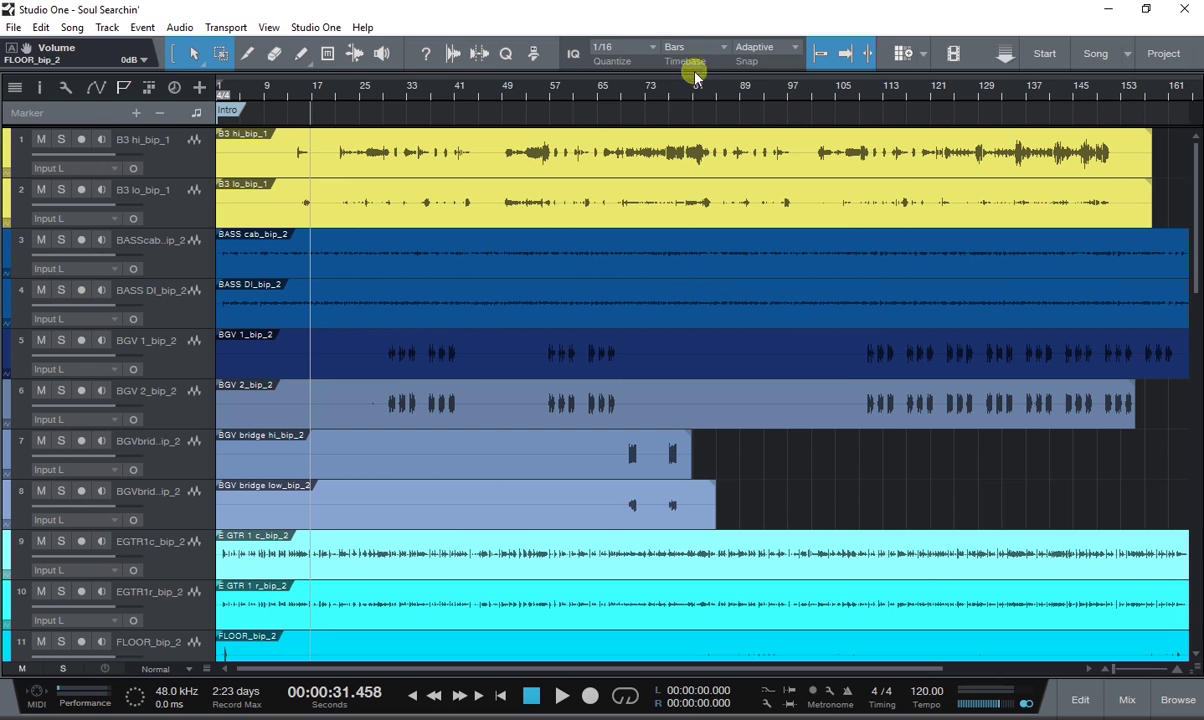
{"action": "left_click", "coordinate": [1177, 671]}
{"action": "left_click", "coordinate": [1177, 671]}
{"action": "left_click", "coordinate": [1177, 671]}
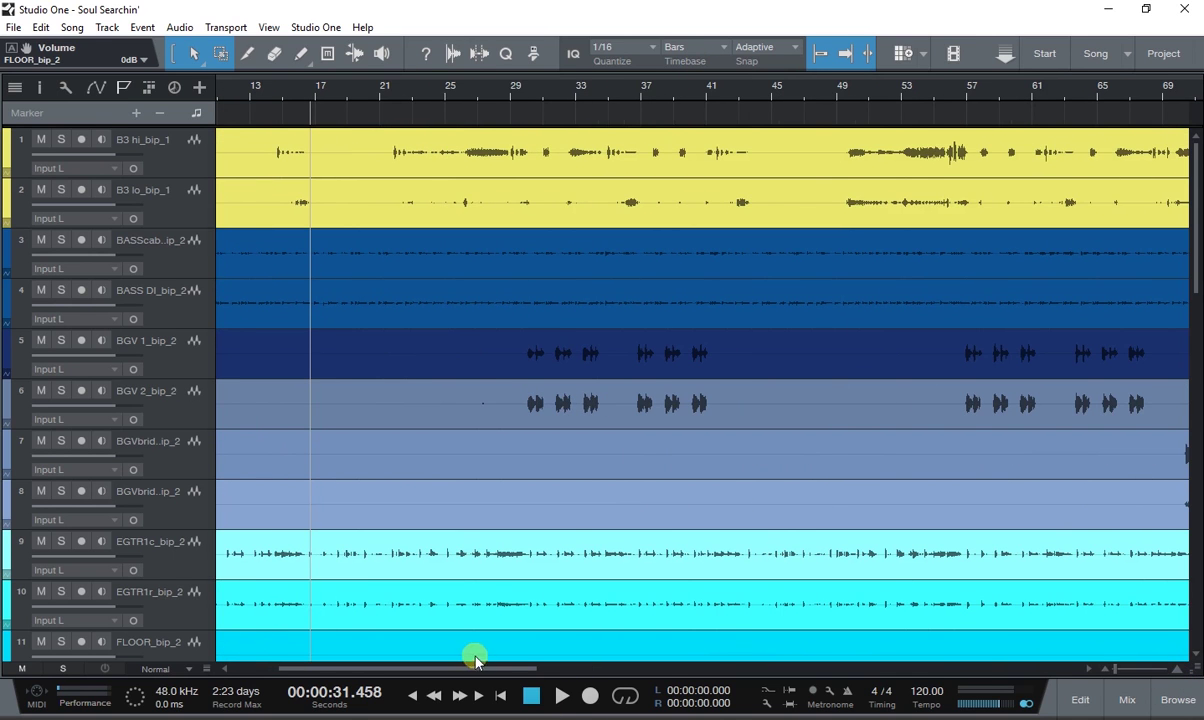
{"action": "left_click_drag", "start_coordinate": [476, 670], "coordinate": [349, 672]}
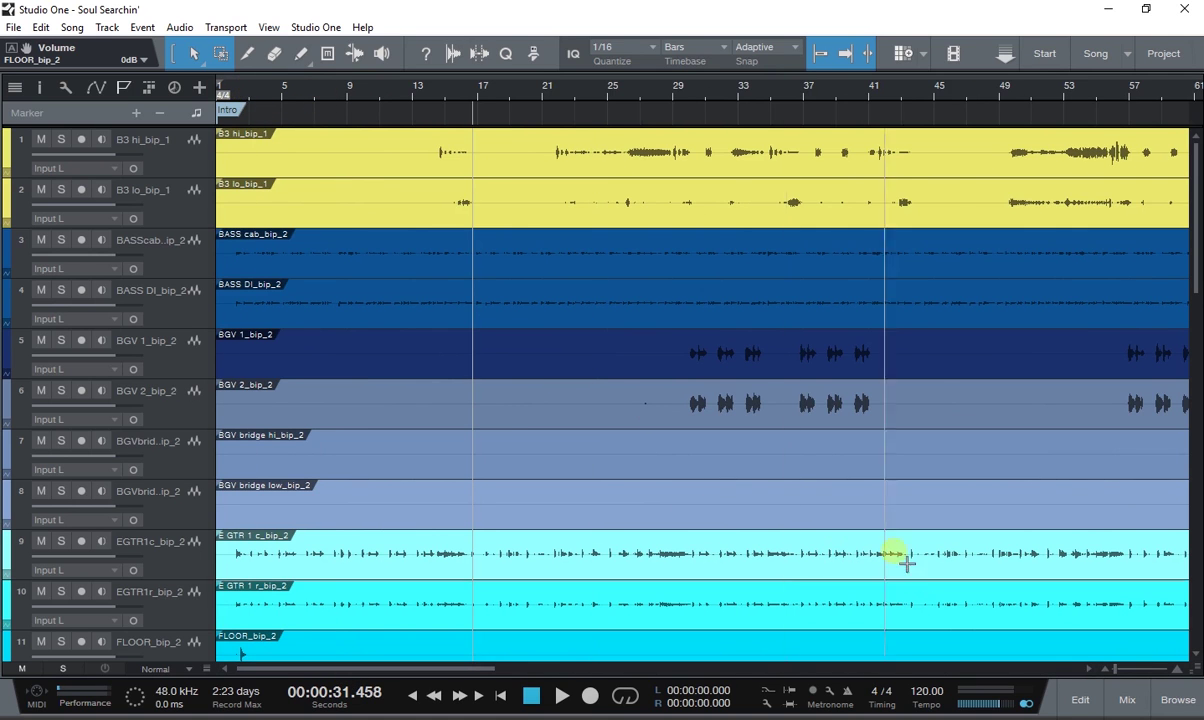
{"action": "left_click", "coordinate": [1174, 671]}
{"action": "left_click", "coordinate": [1174, 671]}
{"action": "left_click", "coordinate": [1174, 671]}
{"action": "left_click", "coordinate": [1174, 671]}
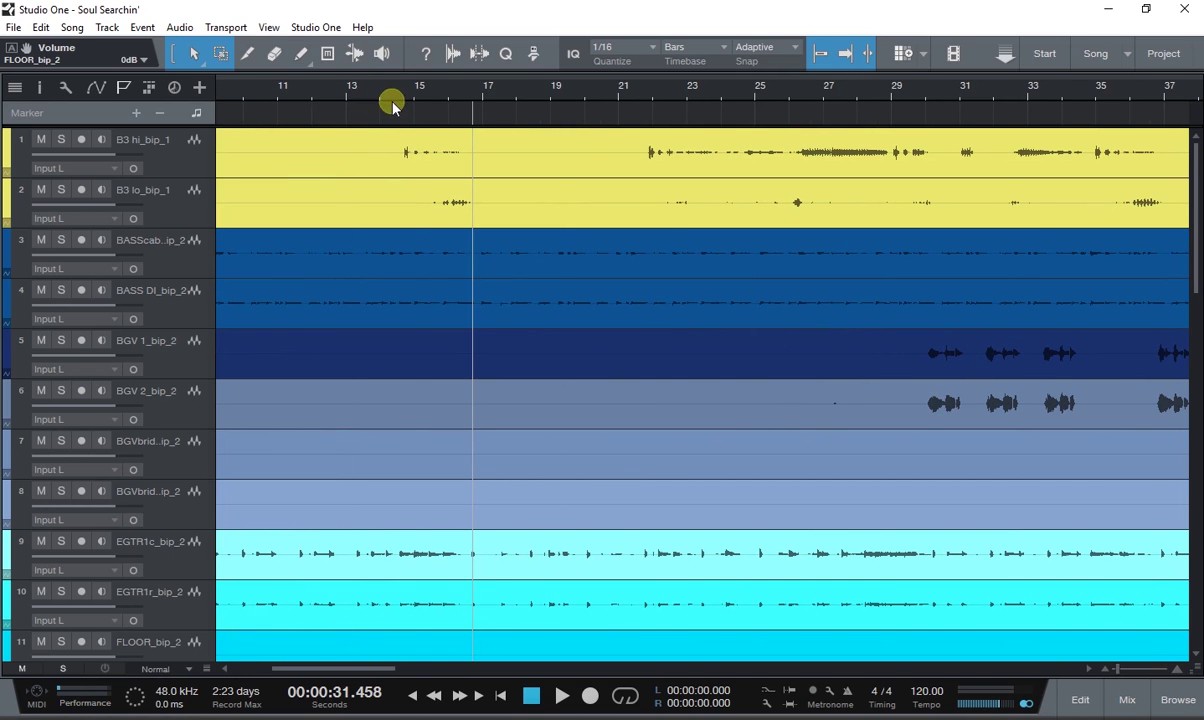
{"action": "left_click", "coordinate": [412, 103]}
{"action": "key", "text": "space"}
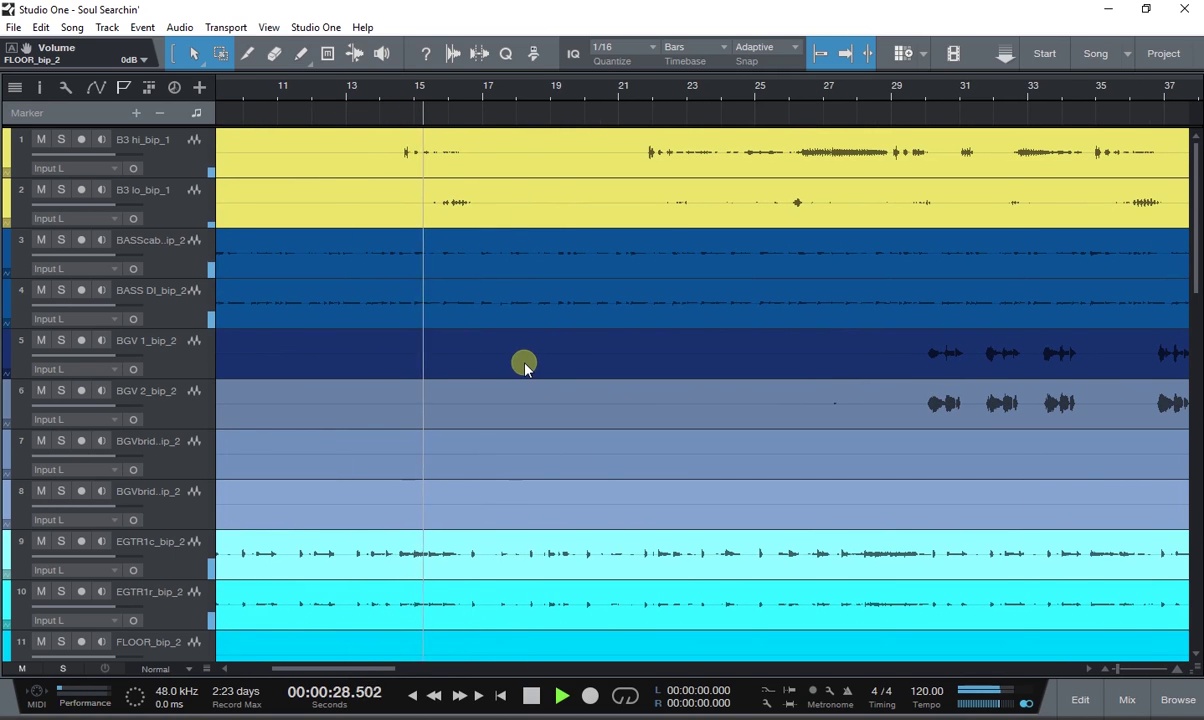
{"action": "left_click", "coordinate": [450, 100]}
{"action": "key", "text": "space"}
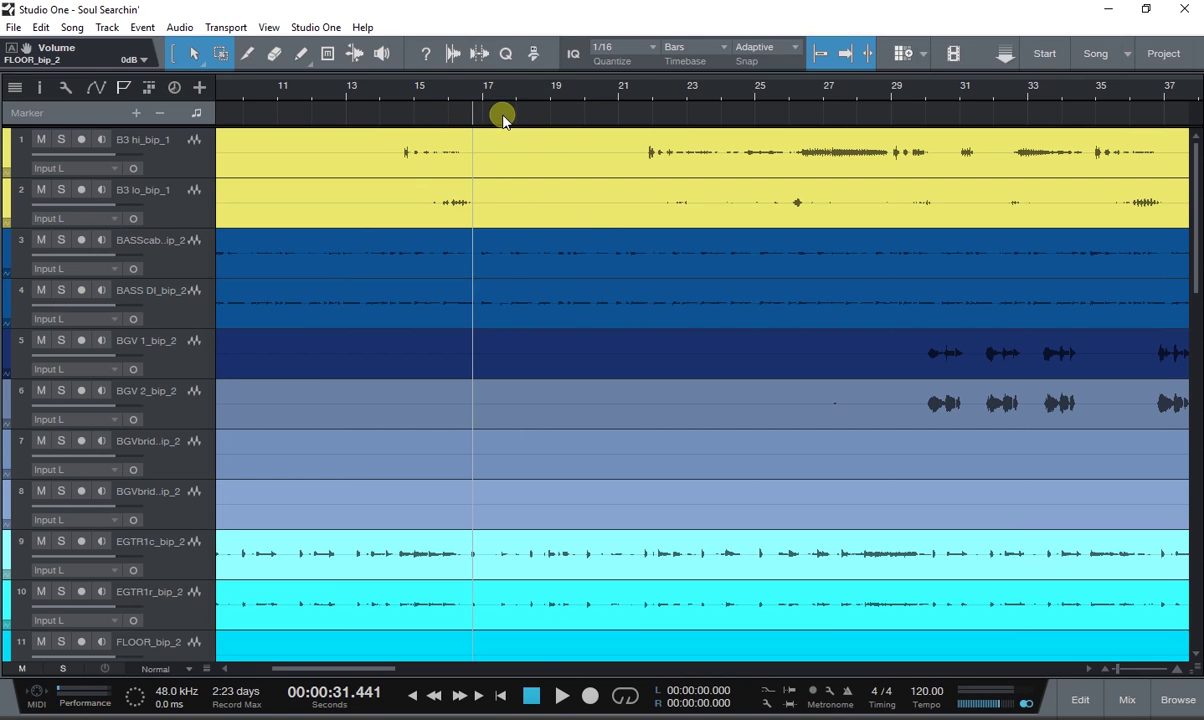
Add a marker at bar 16 and name it Verse 1.
{"action": "left_click", "coordinate": [450, 100]}
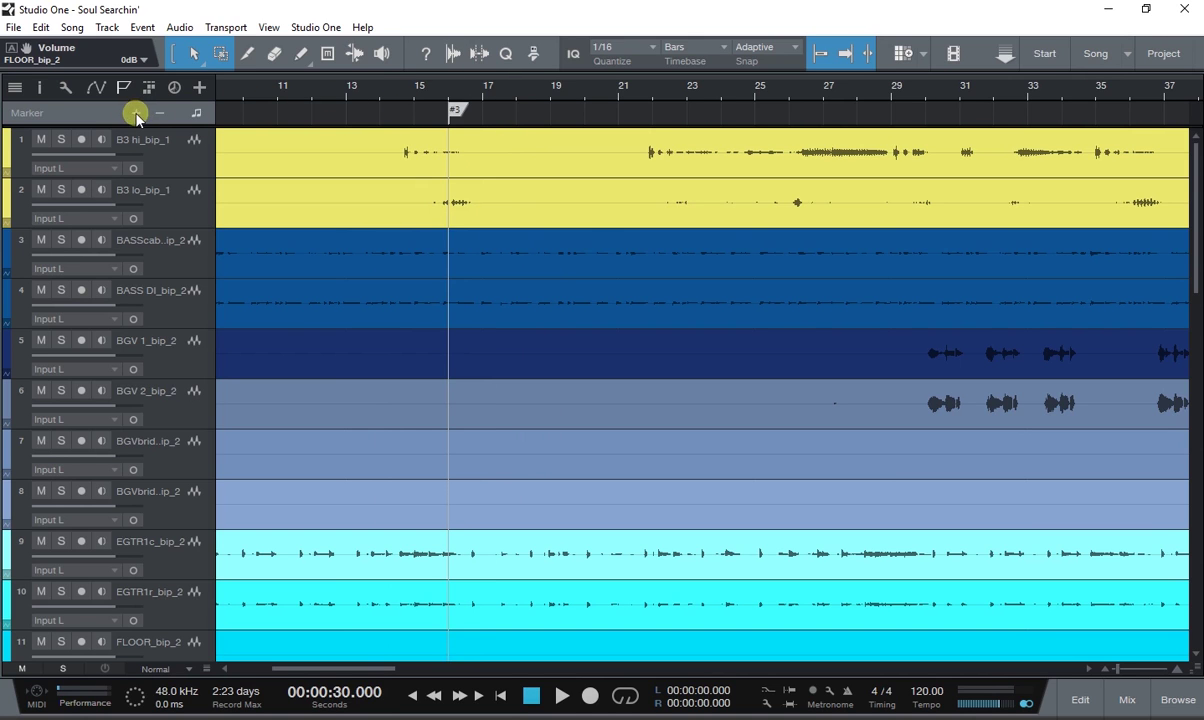
{"action": "double_click", "coordinate": [456, 111]}
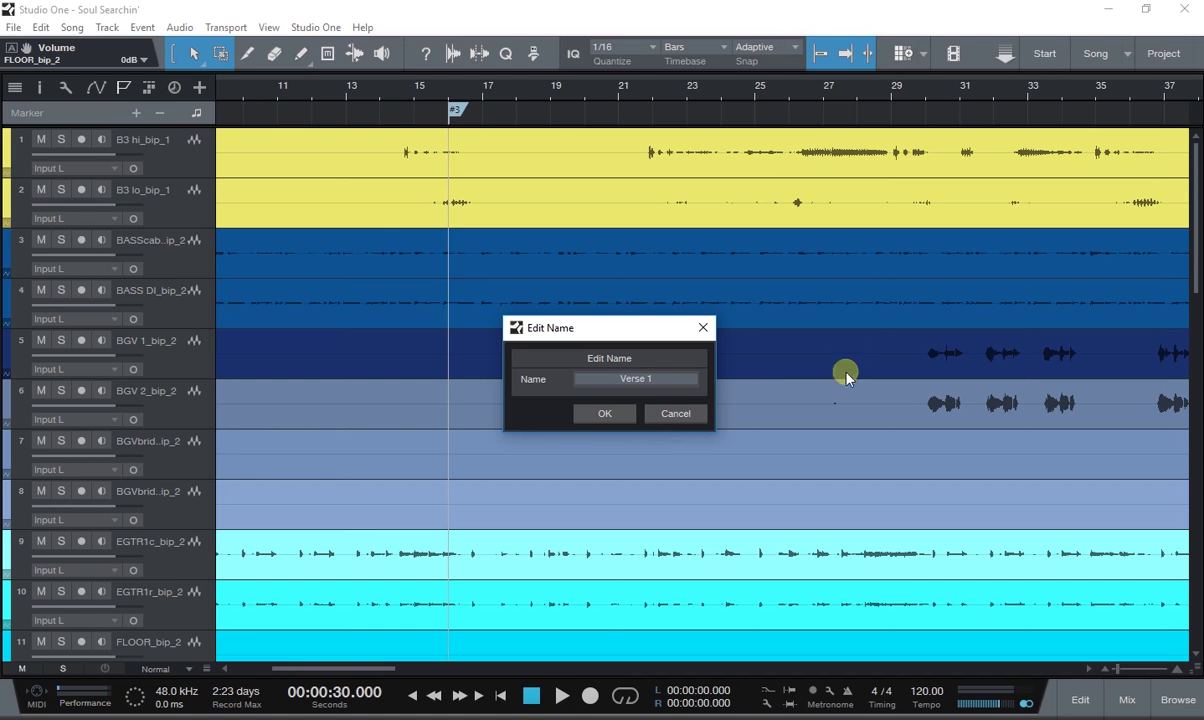
{"action": "left_click", "coordinate": [583, 414]}
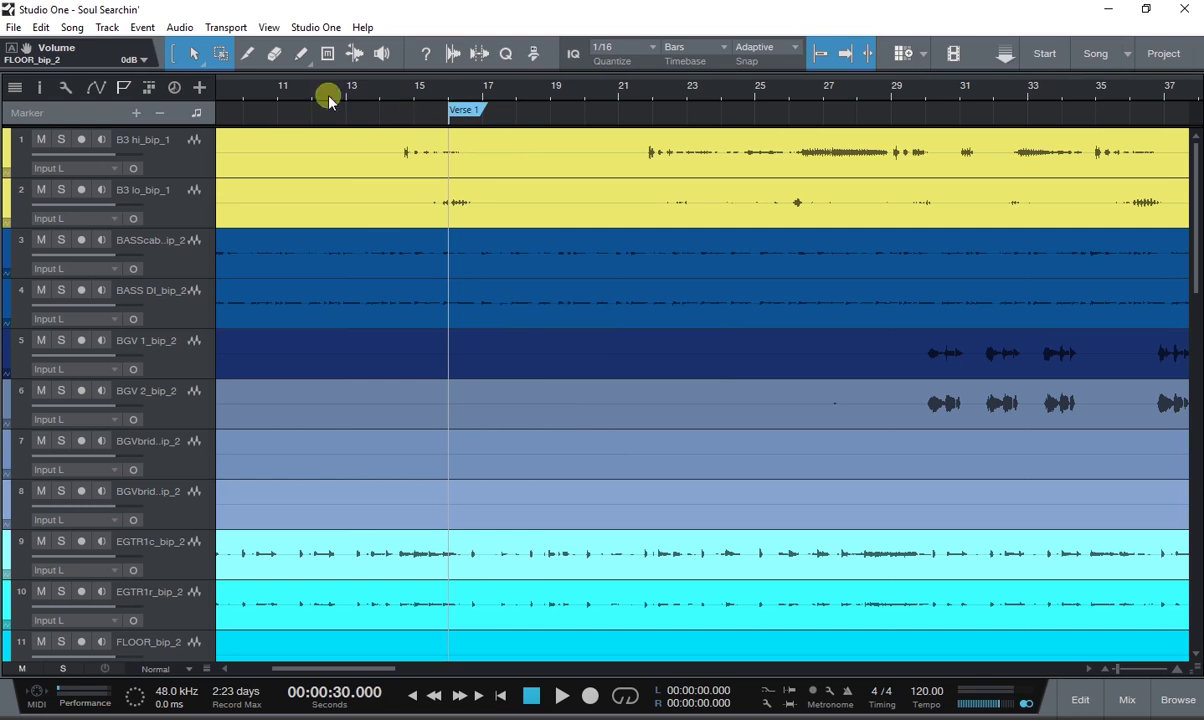
Create arranger sections from the markers and inspect the commands available for the Intro section.
{"action": "right_click", "coordinate": [471, 114]}
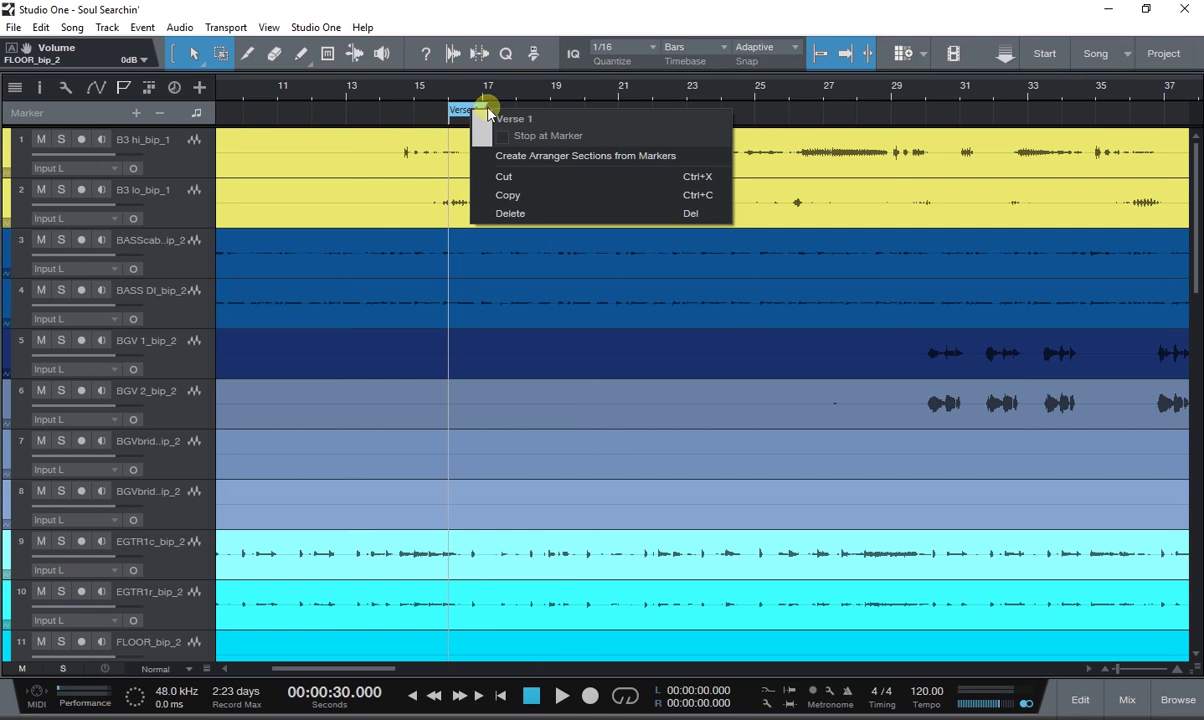
{"action": "left_click", "coordinate": [629, 160]}
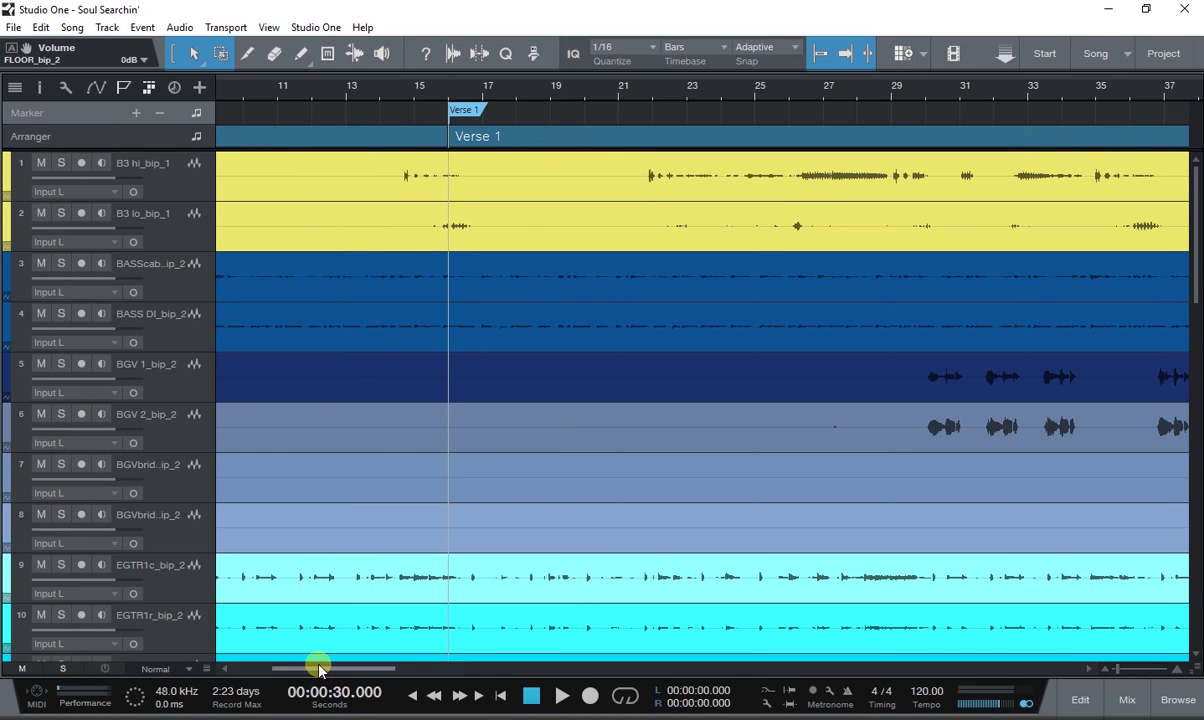
{"action": "left_click_drag", "start_coordinate": [314, 672], "coordinate": [222, 672]}
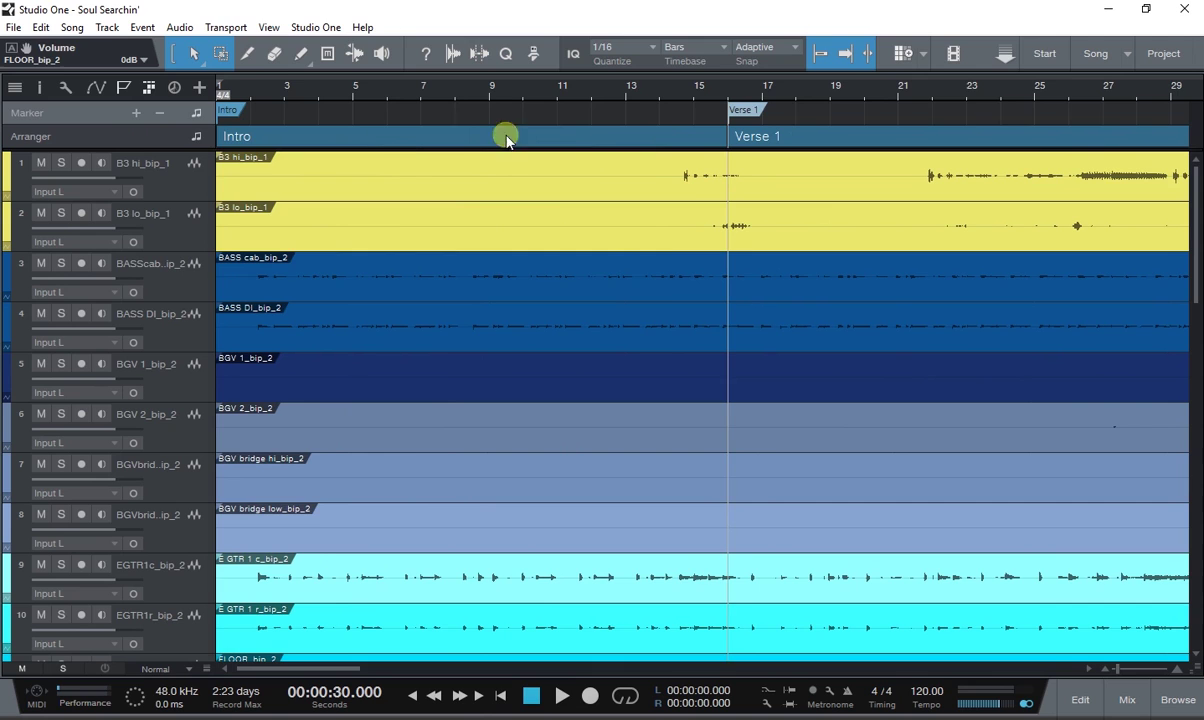
{"action": "right_click", "coordinate": [402, 140]}
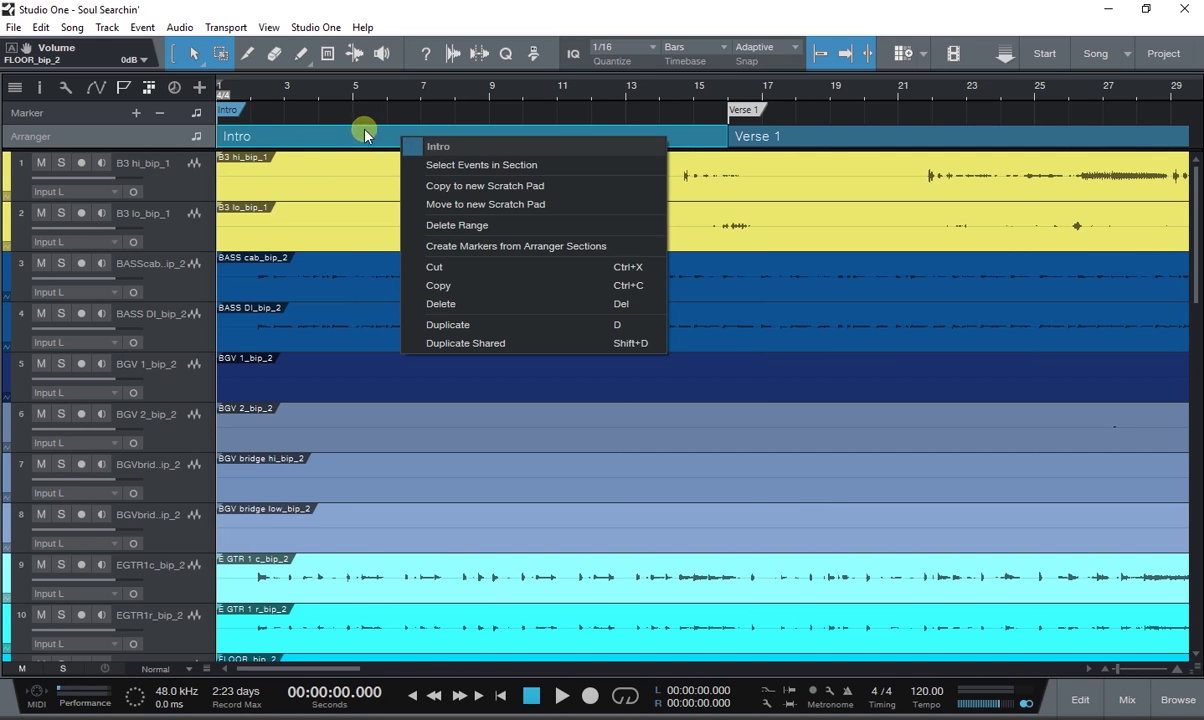
{"action": "left_click", "coordinate": [810, 143]}
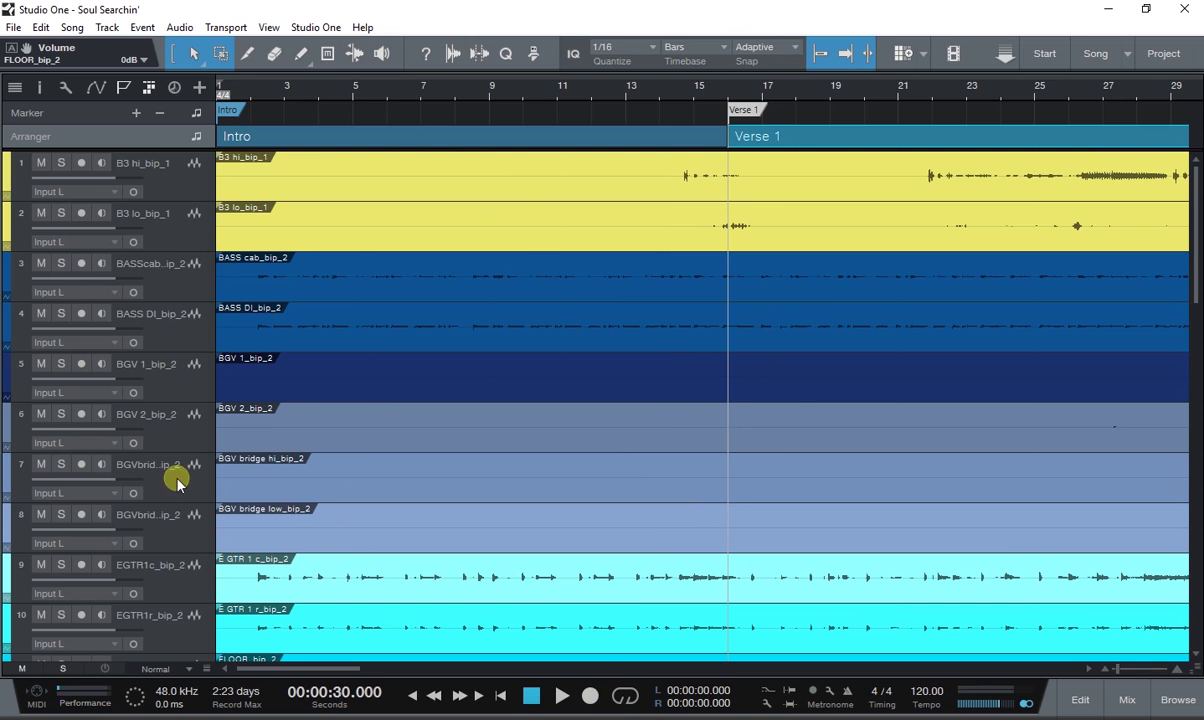
Examine the track list down to the Wurlitzer tracks and back up to the guitars to see how the instruments are ordered.
{"action": "scroll", "coordinate": [130, 460], "scroll_direction": "down", "scroll_amount": 9}
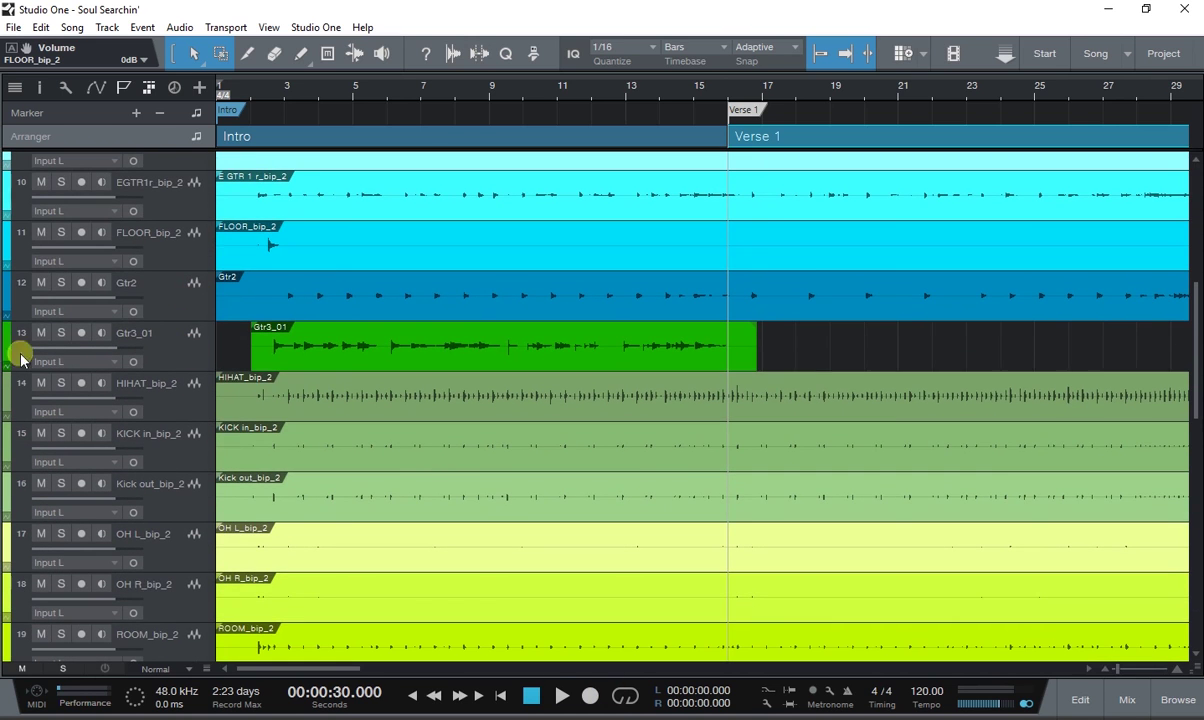
{"action": "scroll", "coordinate": [131, 498], "scroll_direction": "down", "scroll_amount": 2}
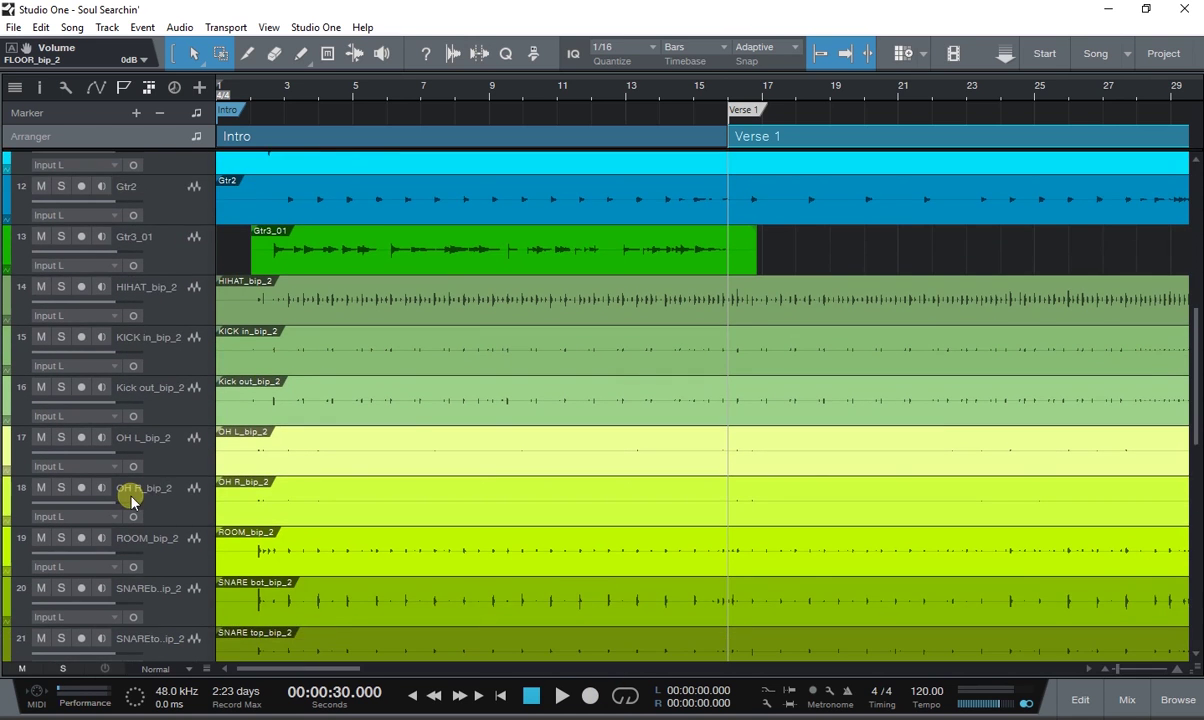
{"action": "scroll", "coordinate": [131, 498], "scroll_direction": "down", "scroll_amount": 3}
{"action": "scroll", "coordinate": [140, 557], "scroll_direction": "down", "scroll_amount": 2}
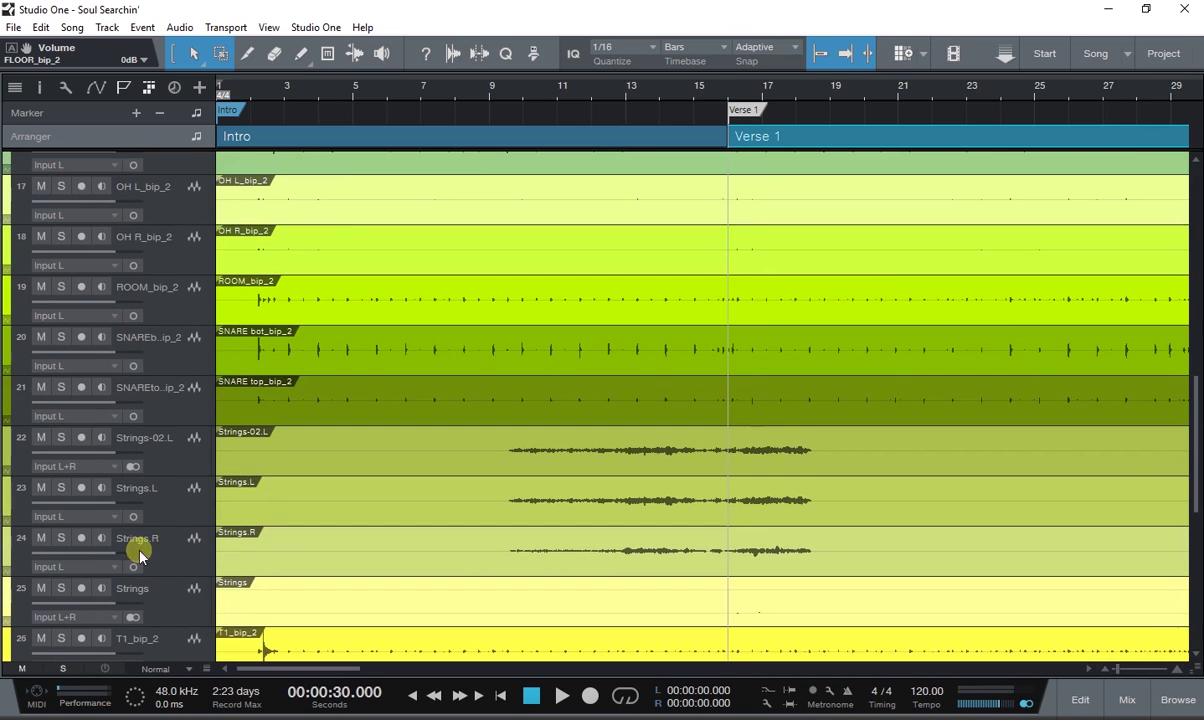
{"action": "scroll", "coordinate": [147, 513], "scroll_direction": "down", "scroll_amount": 7}
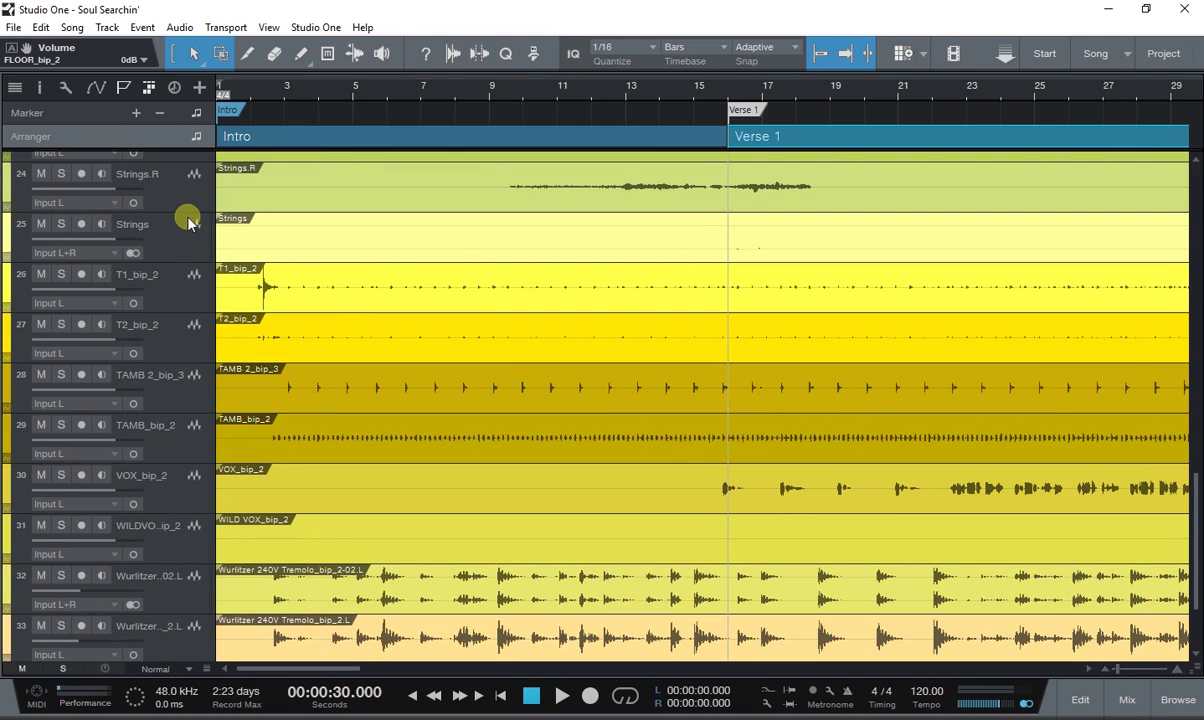
{"action": "scroll", "coordinate": [165, 490], "scroll_direction": "down", "scroll_amount": 2}
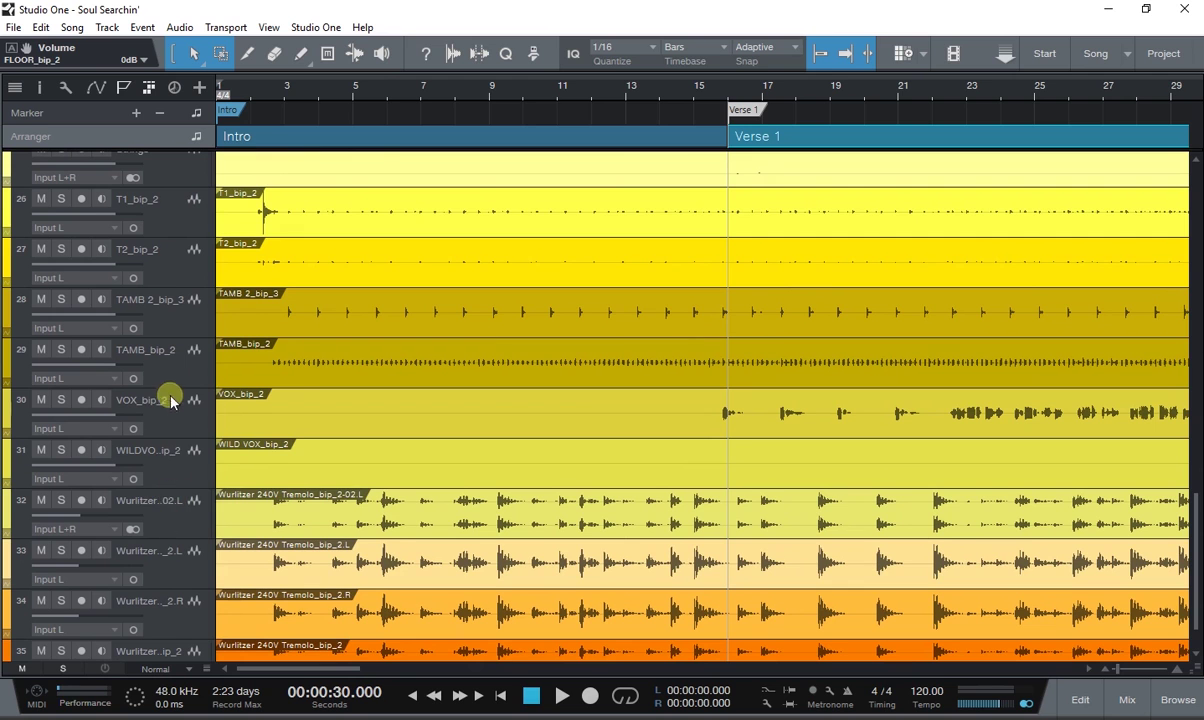
{"action": "scroll", "coordinate": [150, 630], "scroll_direction": "up", "scroll_amount": 2}
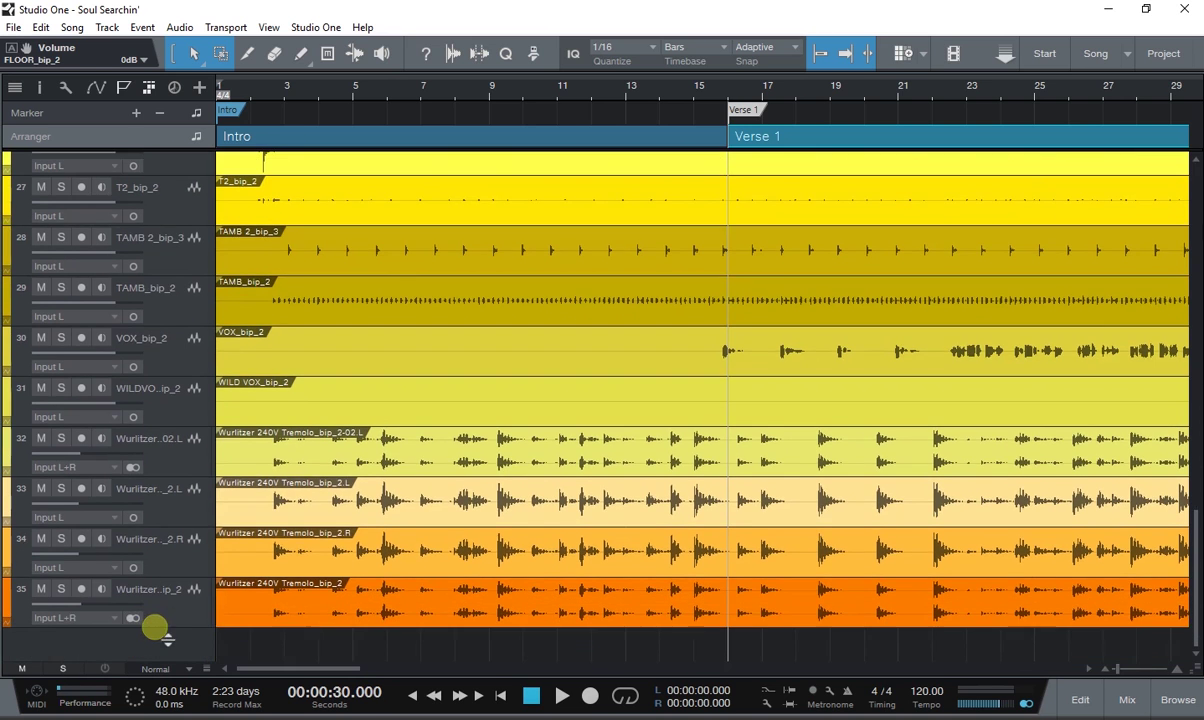
{"action": "scroll", "coordinate": [173, 567], "scroll_direction": "up", "scroll_amount": 10}
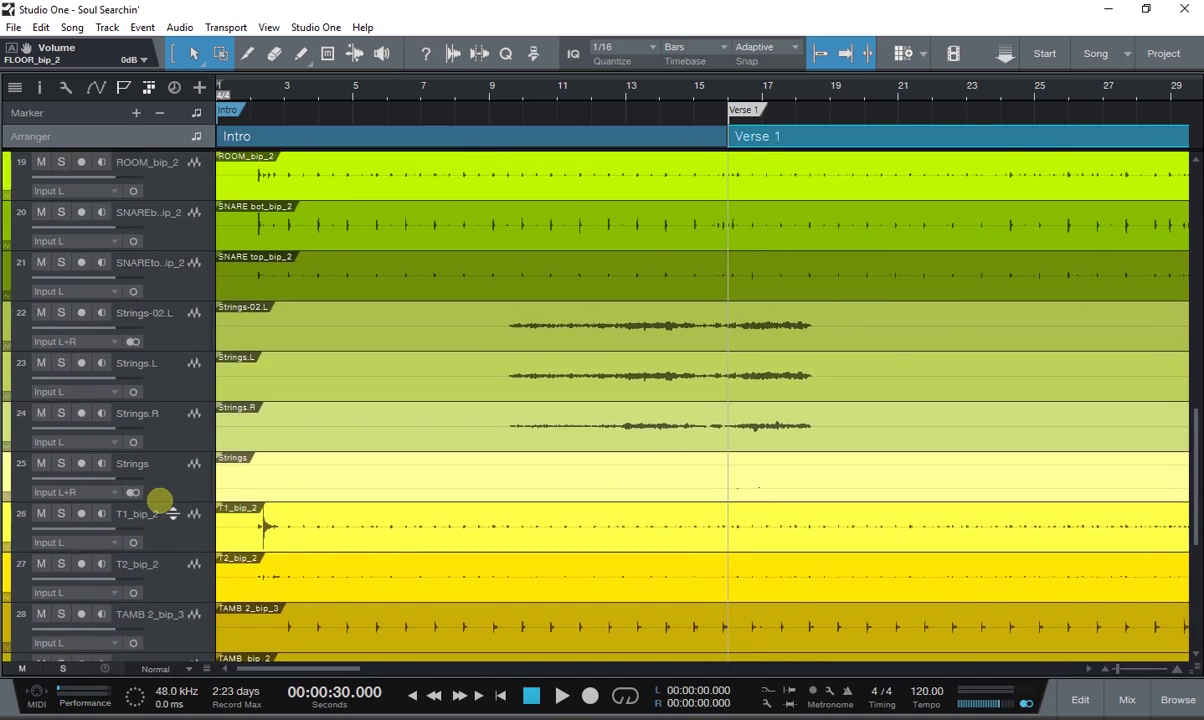
{"action": "scroll", "coordinate": [197, 511], "scroll_direction": "up", "scroll_amount": 5}
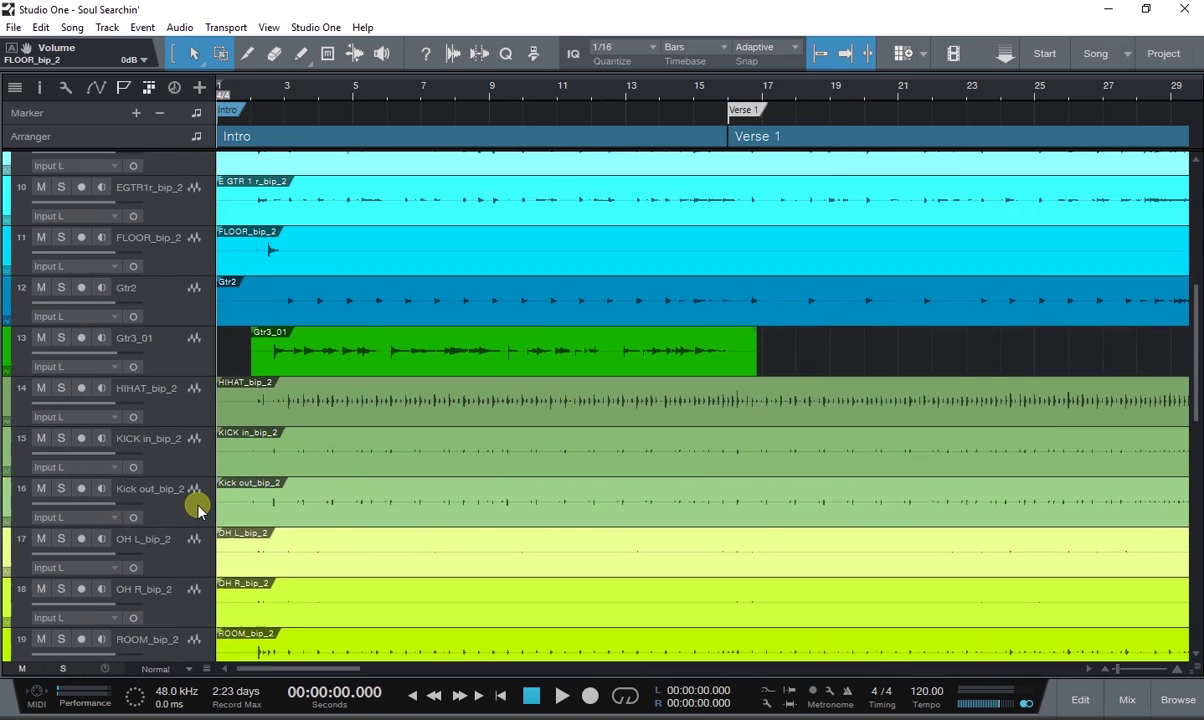
{"action": "scroll", "coordinate": [102, 420], "scroll_direction": "up", "scroll_amount": 3}
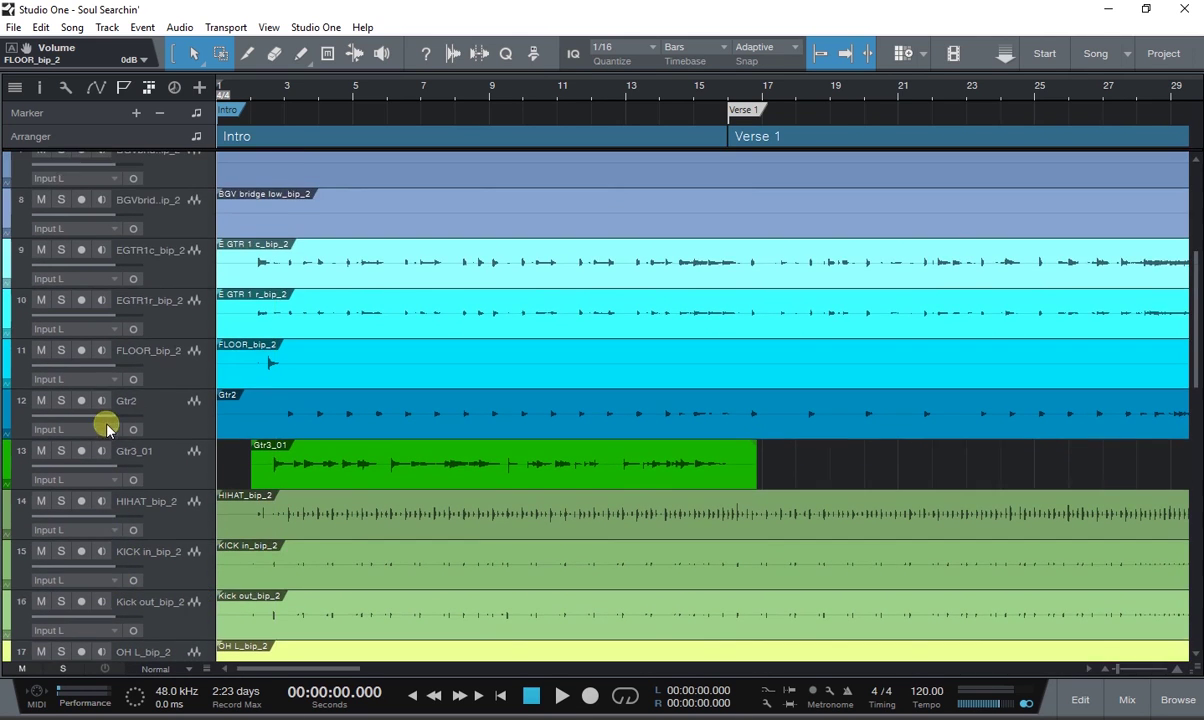
Open the mixer console and move the tambourine, T1, T2, snare, ROOM and OH R channels to the start of the channel order.
{"action": "left_click", "coordinate": [1126, 702]}
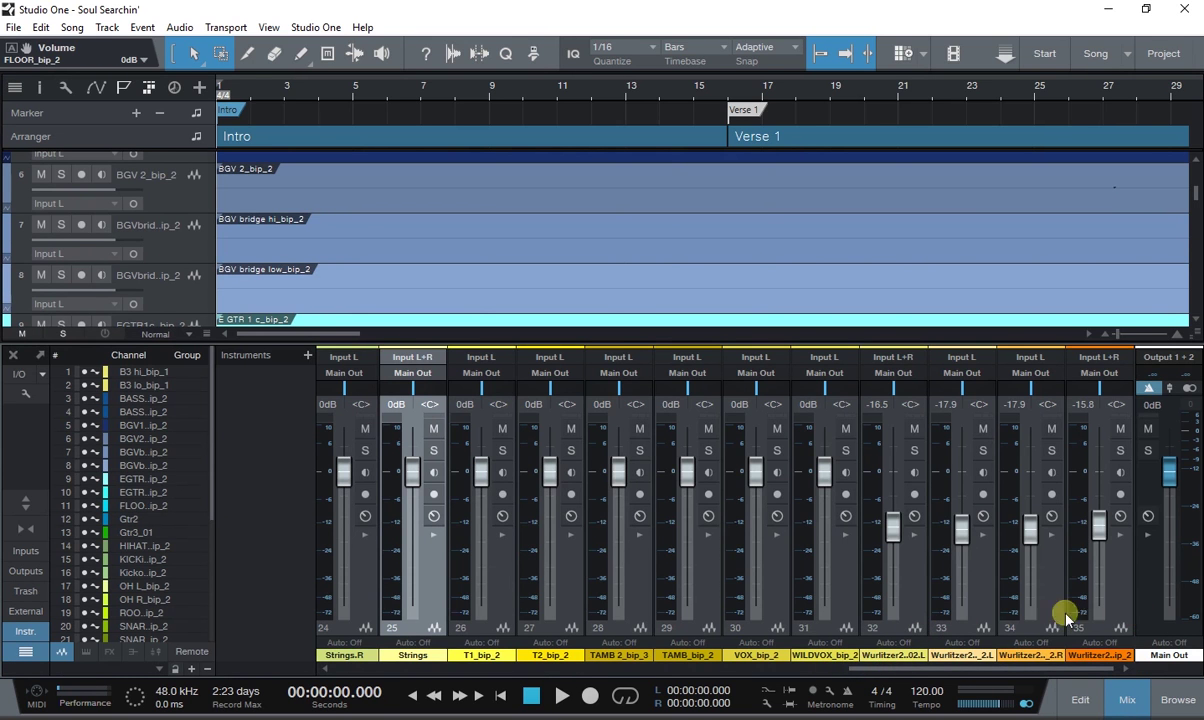
{"action": "left_click", "coordinate": [711, 568]}
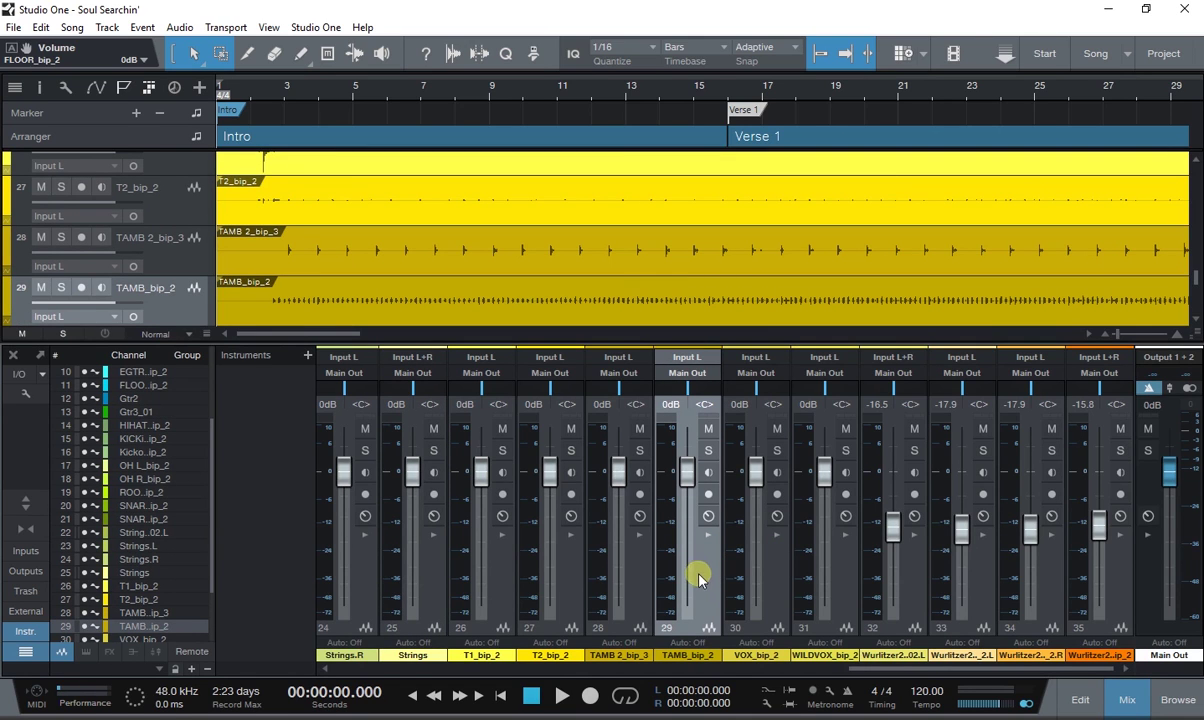
{"action": "left_click", "coordinate": [641, 577], "text": "shift"}
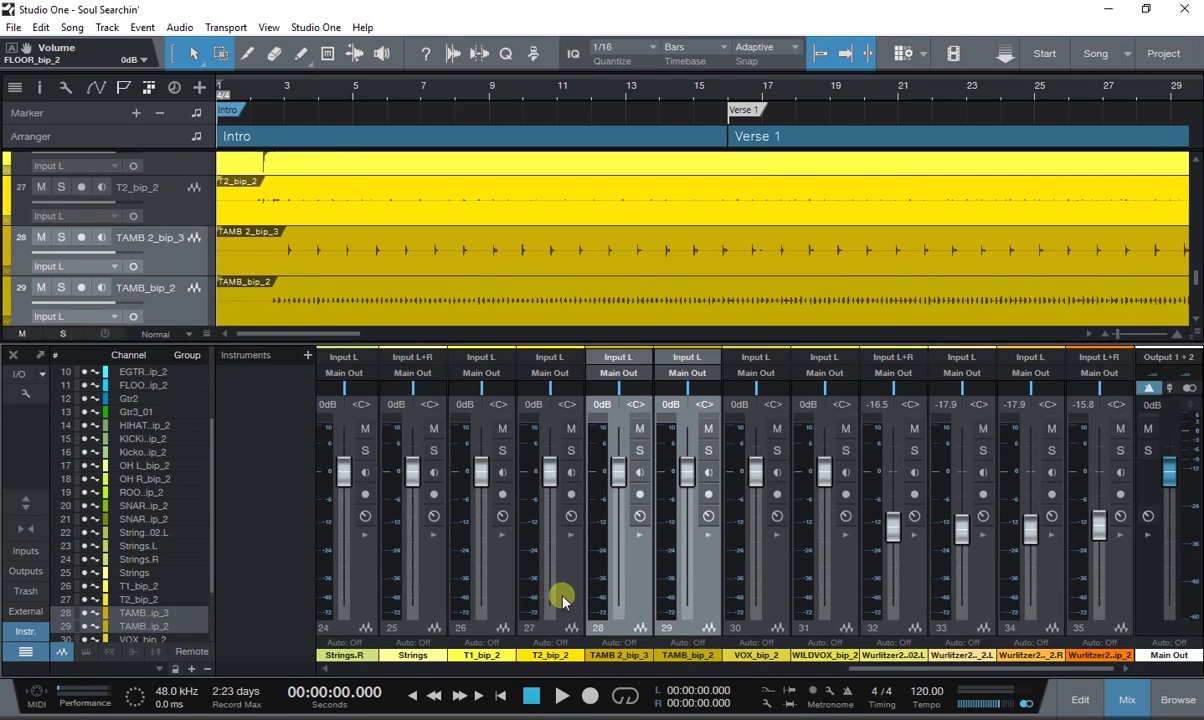
{"action": "left_click", "coordinate": [540, 555], "text": "shift"}
{"action": "left_click", "coordinate": [471, 545], "text": "shift"}
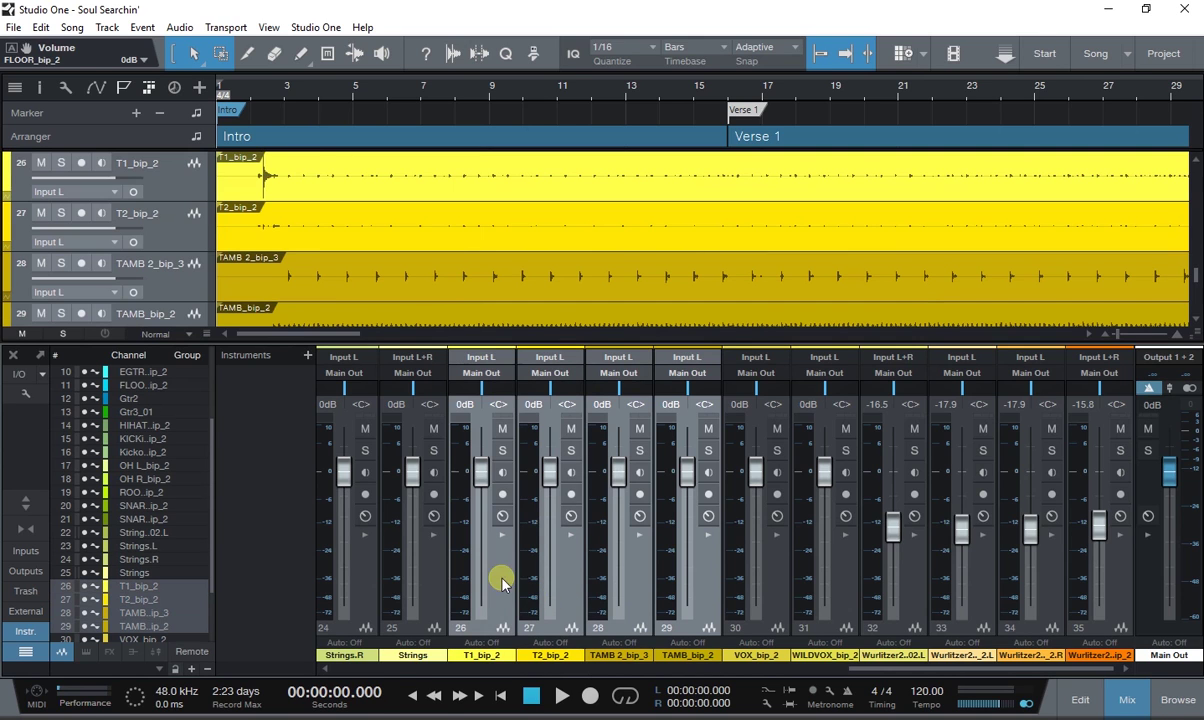
{"action": "left_click", "coordinate": [802, 670]}
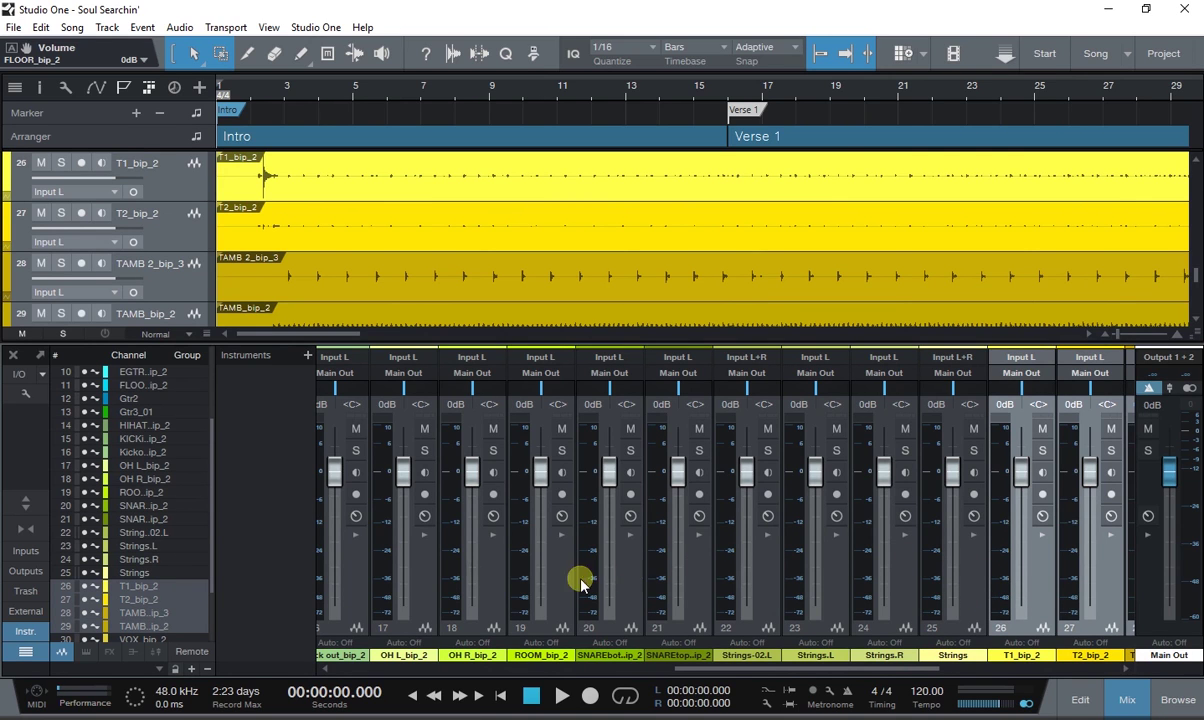
{"action": "left_click", "coordinate": [693, 563]}
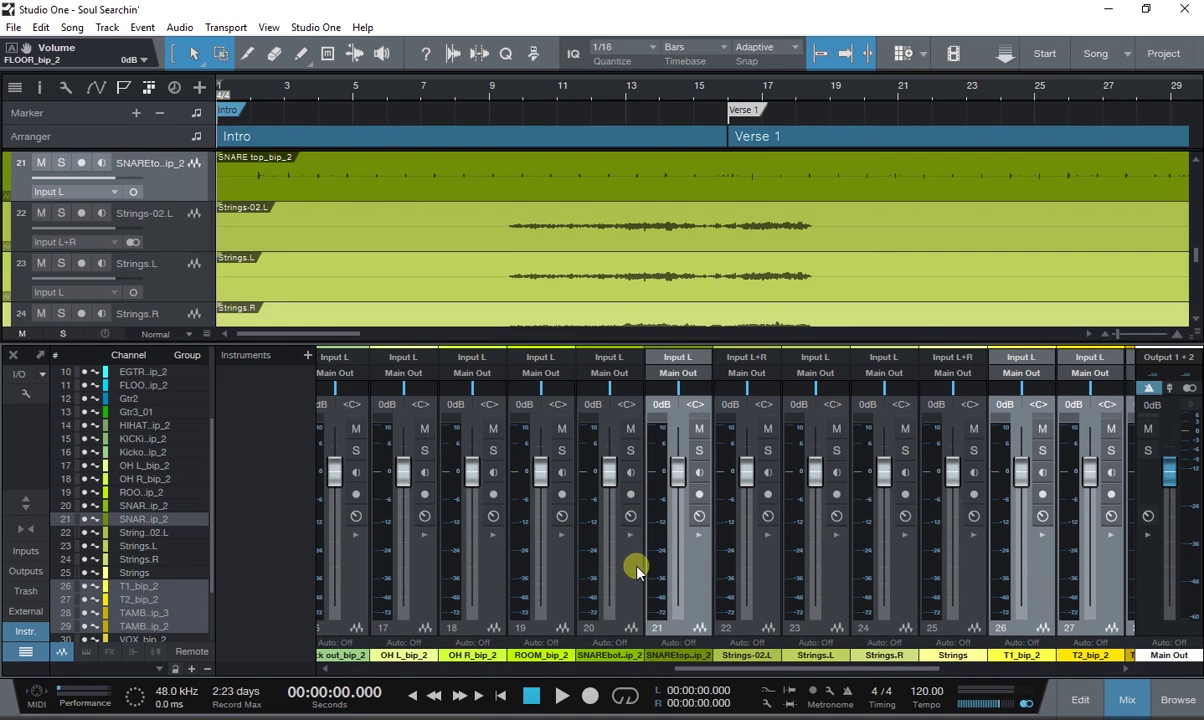
{"action": "left_click", "coordinate": [629, 567], "text": "shift"}
{"action": "left_click", "coordinate": [518, 575], "text": "shift"}
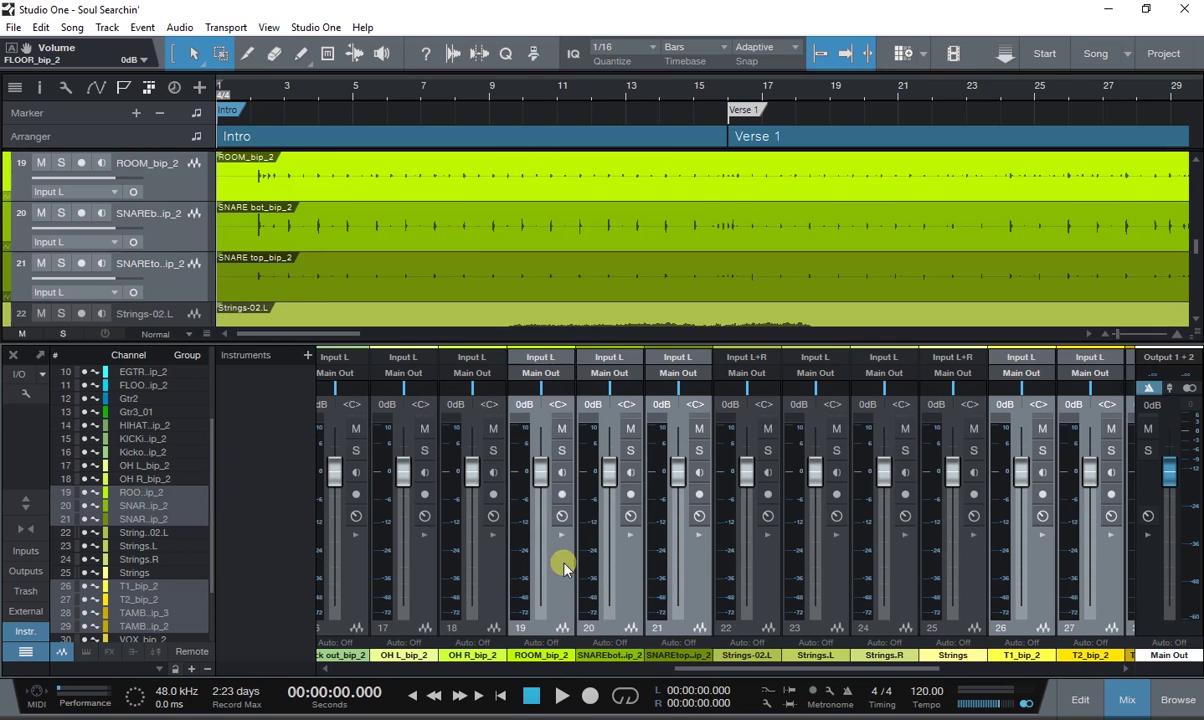
{"action": "left_click", "coordinate": [495, 573], "text": "shift"}
{"action": "left_click_drag", "start_coordinate": [497, 573], "coordinate": [405, 566]}
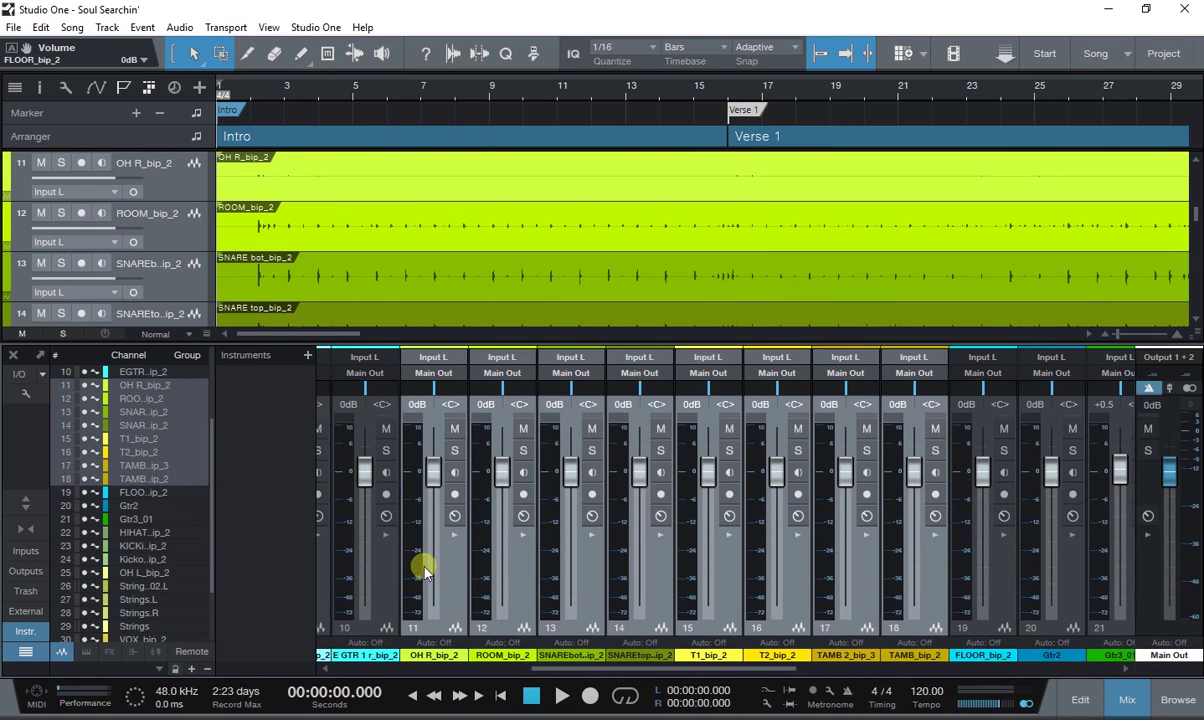
{"action": "left_click_drag", "start_coordinate": [443, 568], "coordinate": [348, 570]}
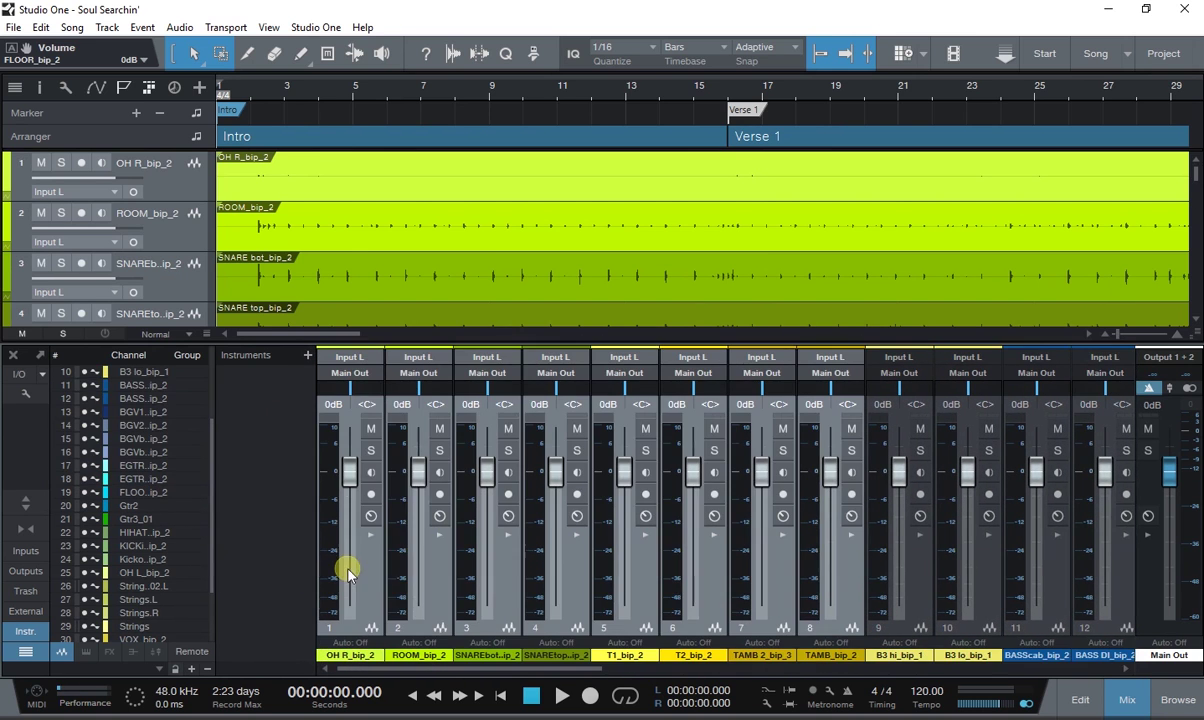
Move the BASS cab and BASS DI channels directly after the TAMB channels, ahead of the B3 channels.
{"action": "left_click", "coordinate": [882, 671]}
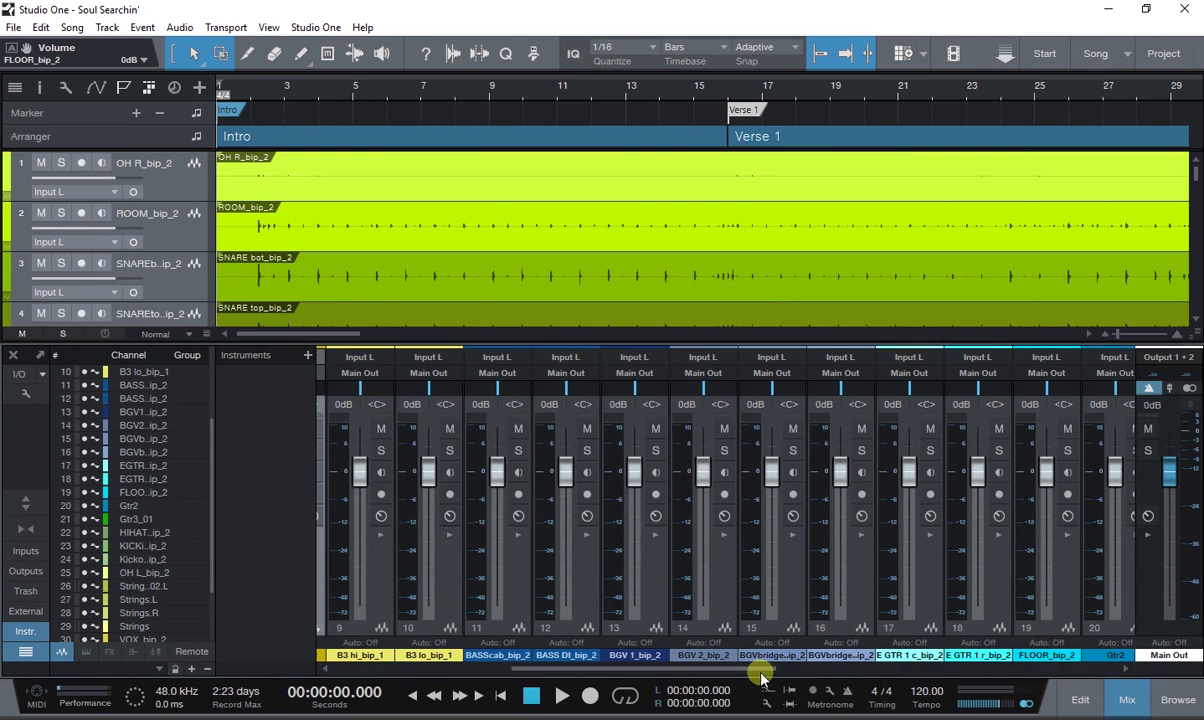
{"action": "left_click_drag", "start_coordinate": [756, 671], "coordinate": [683, 674]}
{"action": "left_click_drag", "start_coordinate": [738, 600], "coordinate": [542, 562]}
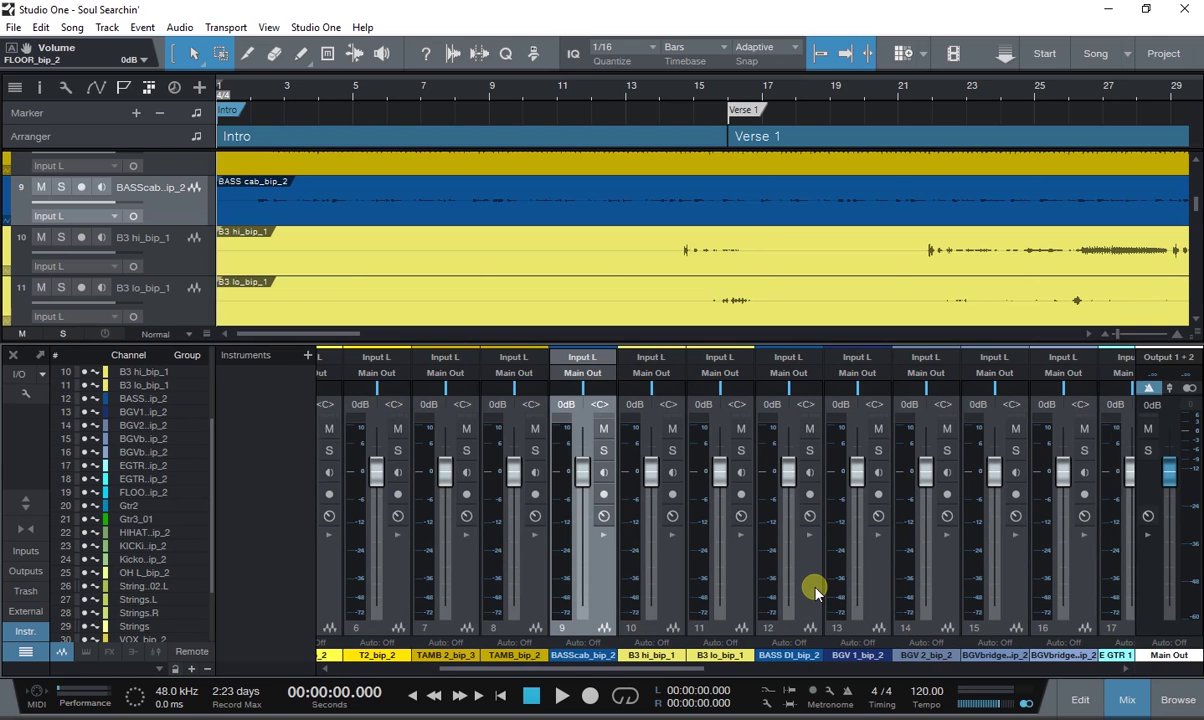
{"action": "left_click_drag", "start_coordinate": [815, 590], "coordinate": [645, 595]}
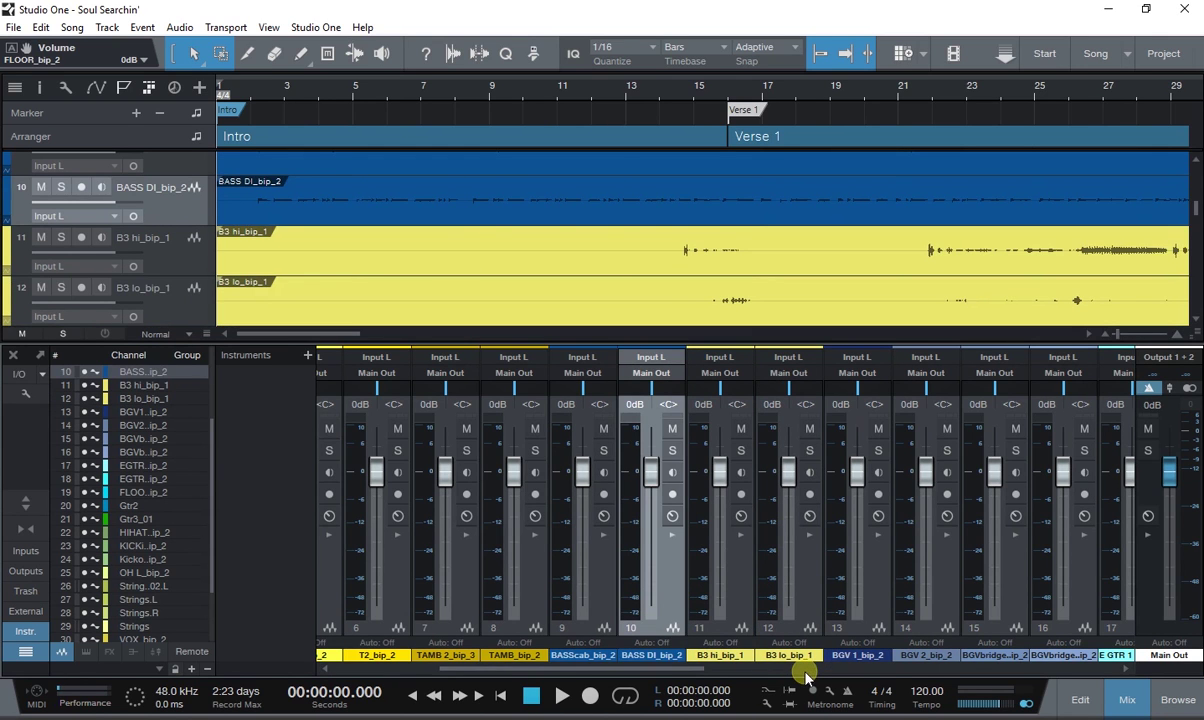
Move the HIHAT, KICK in, Kick out and OH L channels into the drum group, between ROOM and SNARE bot.
{"action": "left_click", "coordinate": [1079, 670]}
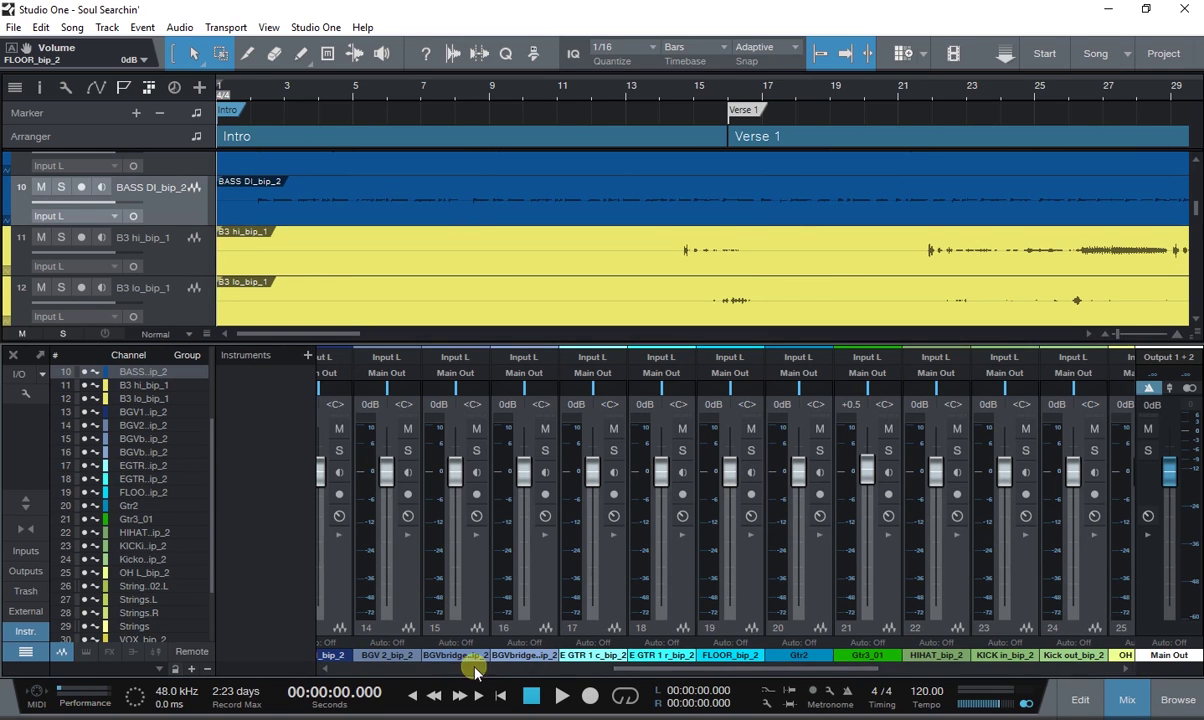
{"action": "left_click", "coordinate": [799, 657]}
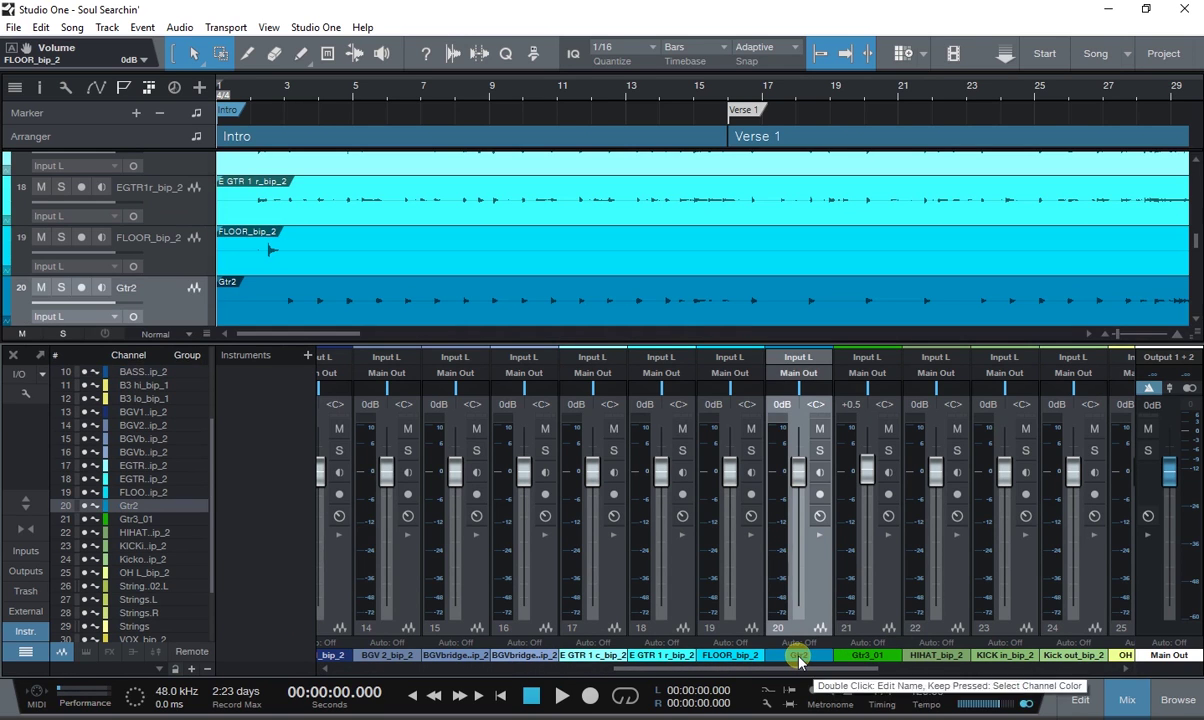
{"action": "scroll", "coordinate": [740, 640], "scroll_direction": "down", "scroll_amount": 5}
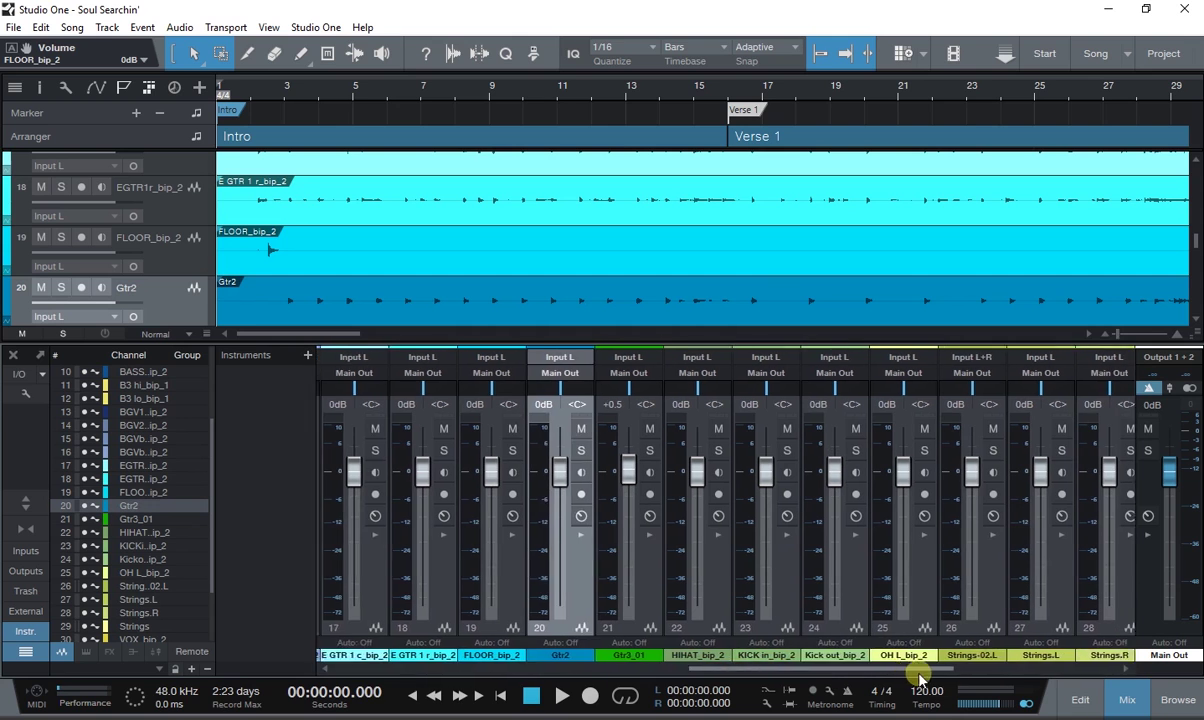
{"action": "left_click", "coordinate": [643, 601]}
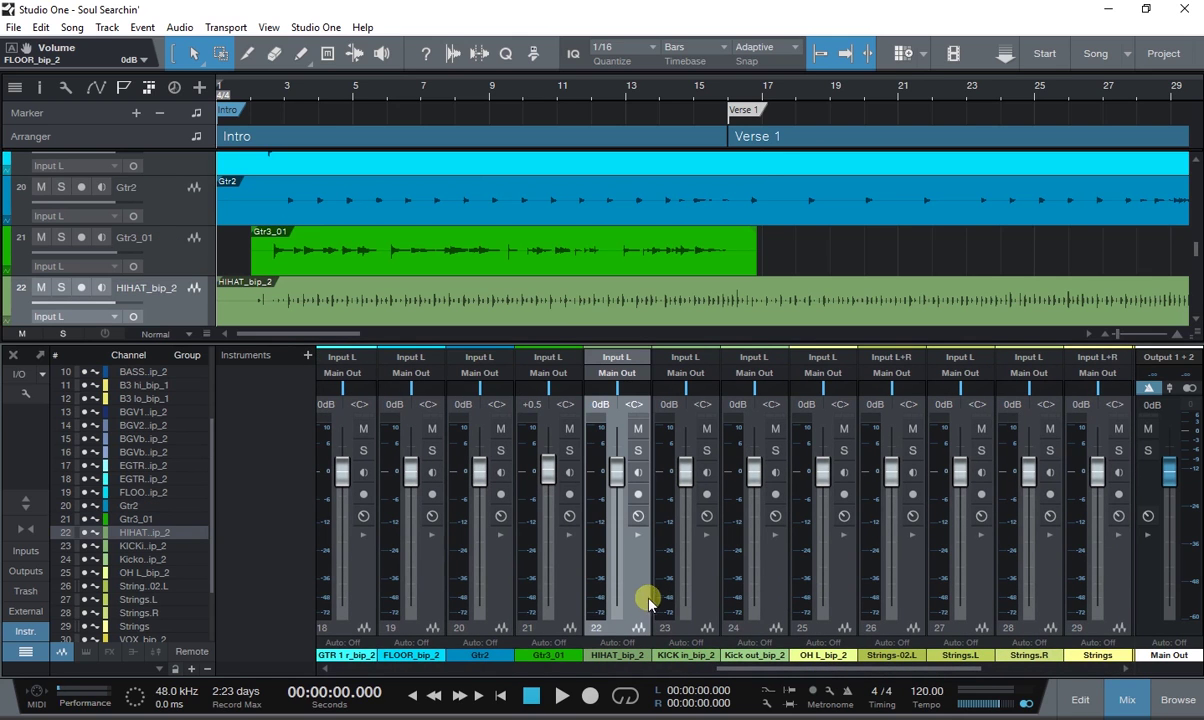
{"action": "left_click", "coordinate": [697, 594], "text": "shift"}
{"action": "left_click", "coordinate": [724, 550], "text": "shift"}
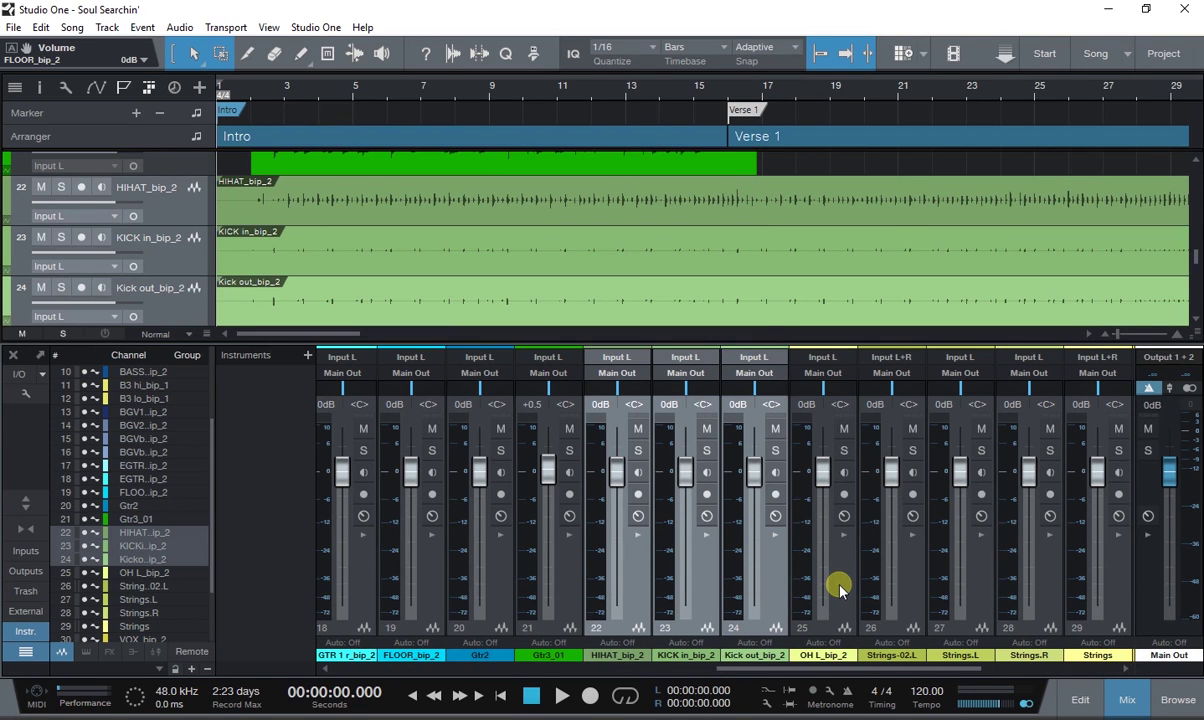
{"action": "left_click", "coordinate": [840, 590], "text": "shift"}
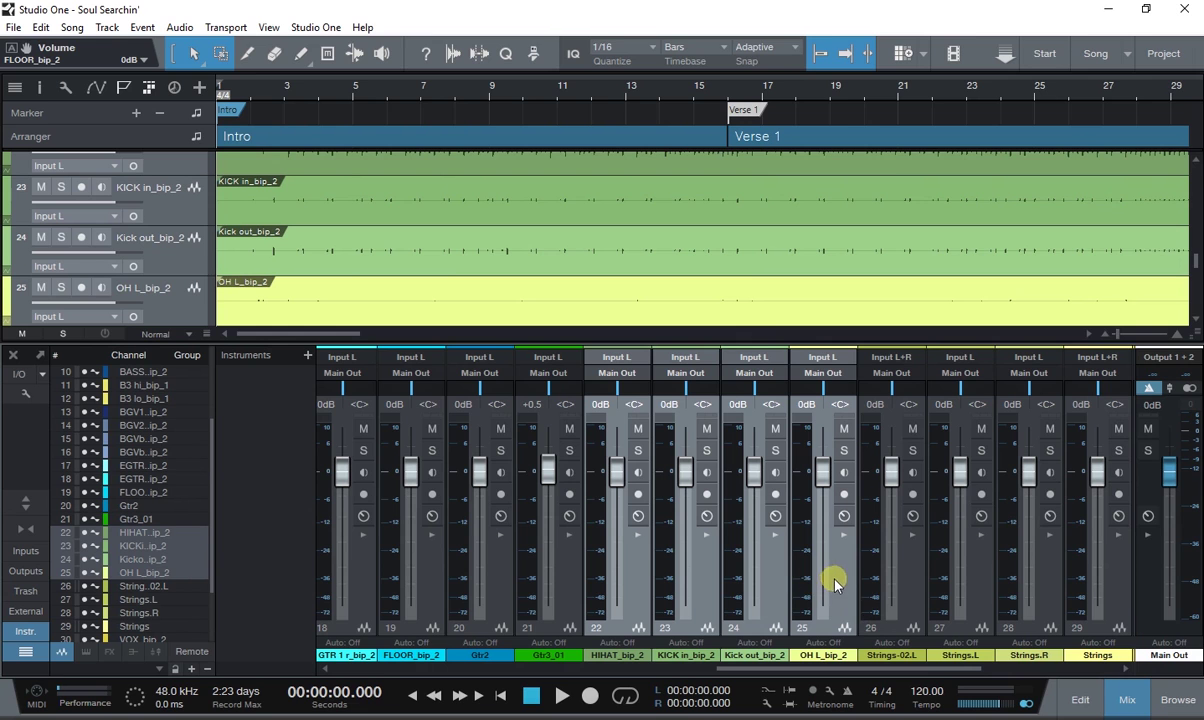
{"action": "left_click_drag", "start_coordinate": [302, 557], "coordinate": [443, 537]}
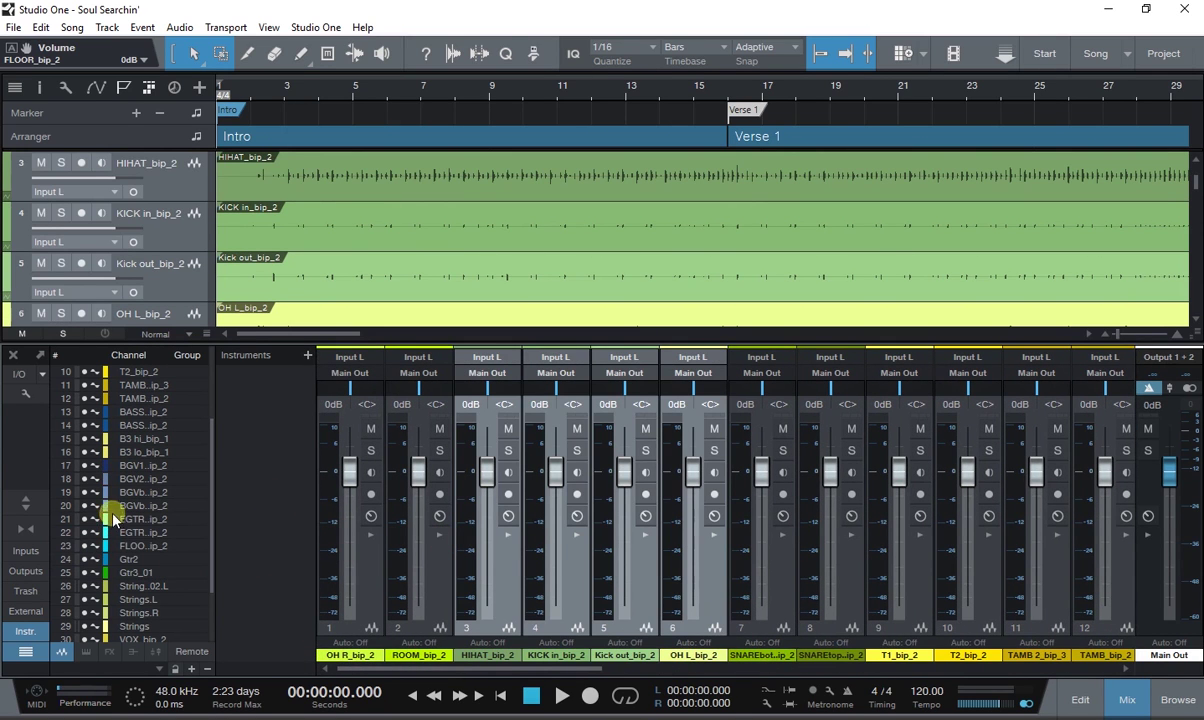
Toggle the mixer's Instruments rack off and back on.
{"action": "left_click", "coordinate": [26, 631]}
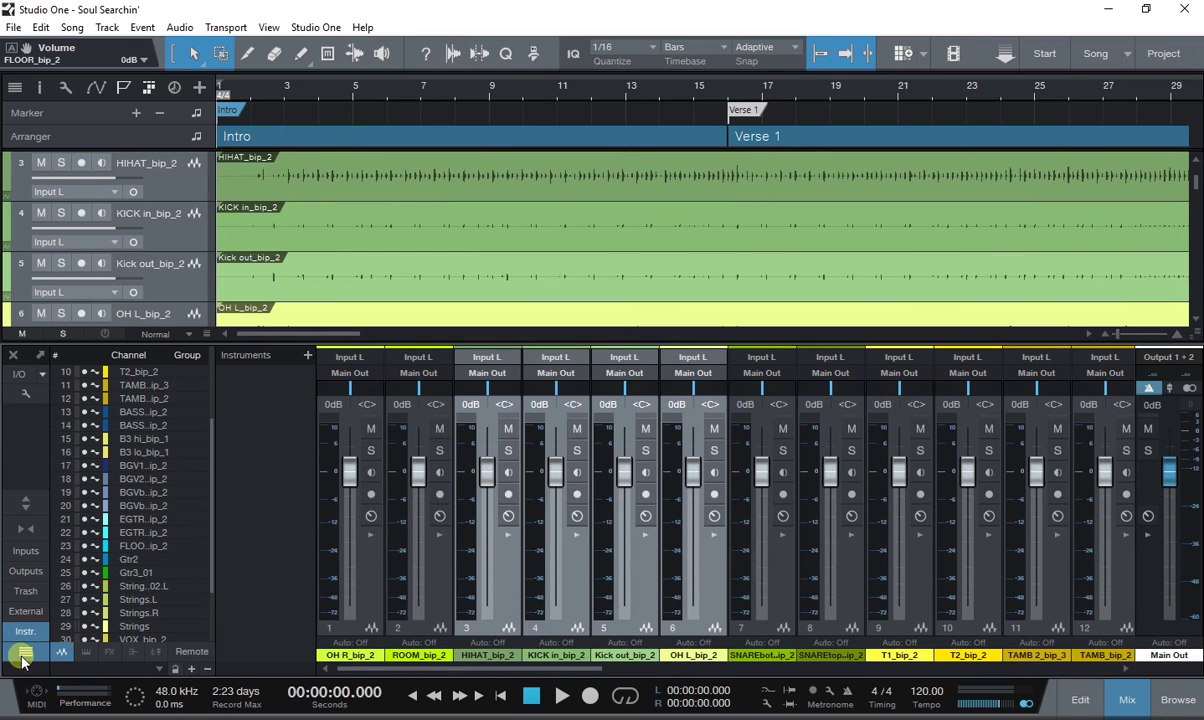
{"action": "left_click", "coordinate": [24, 653]}
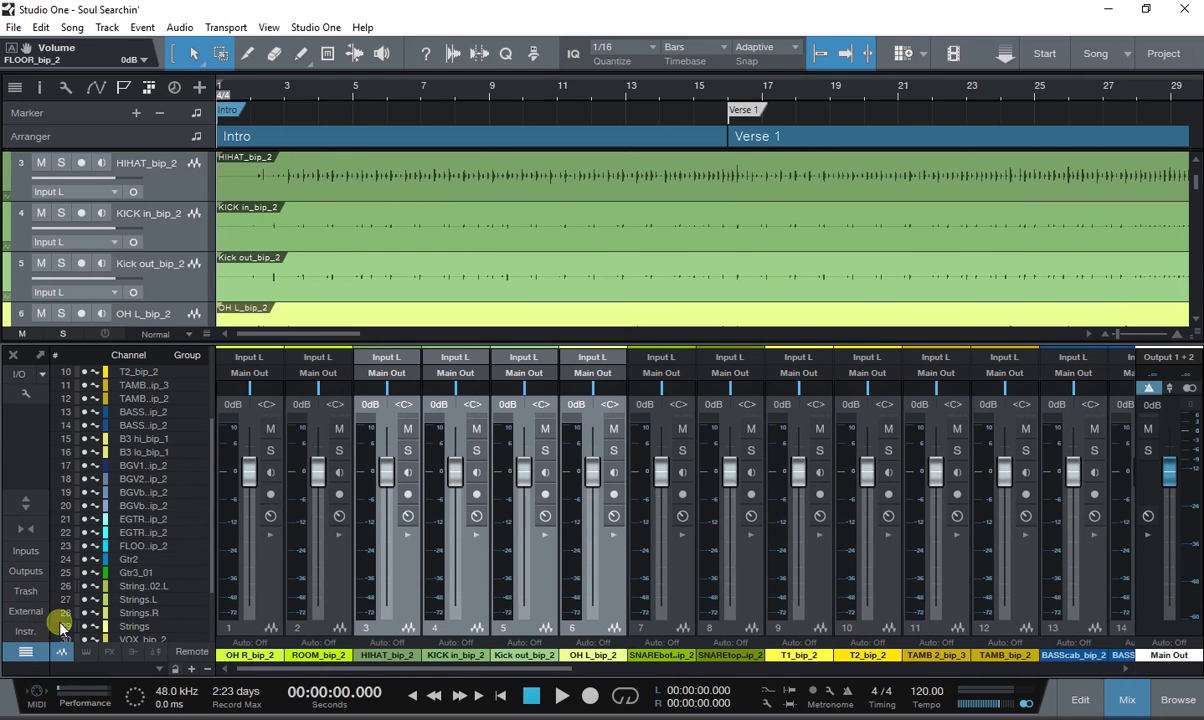
{"action": "left_click", "coordinate": [26, 631]}
{"action": "left_click", "coordinate": [23, 655]}
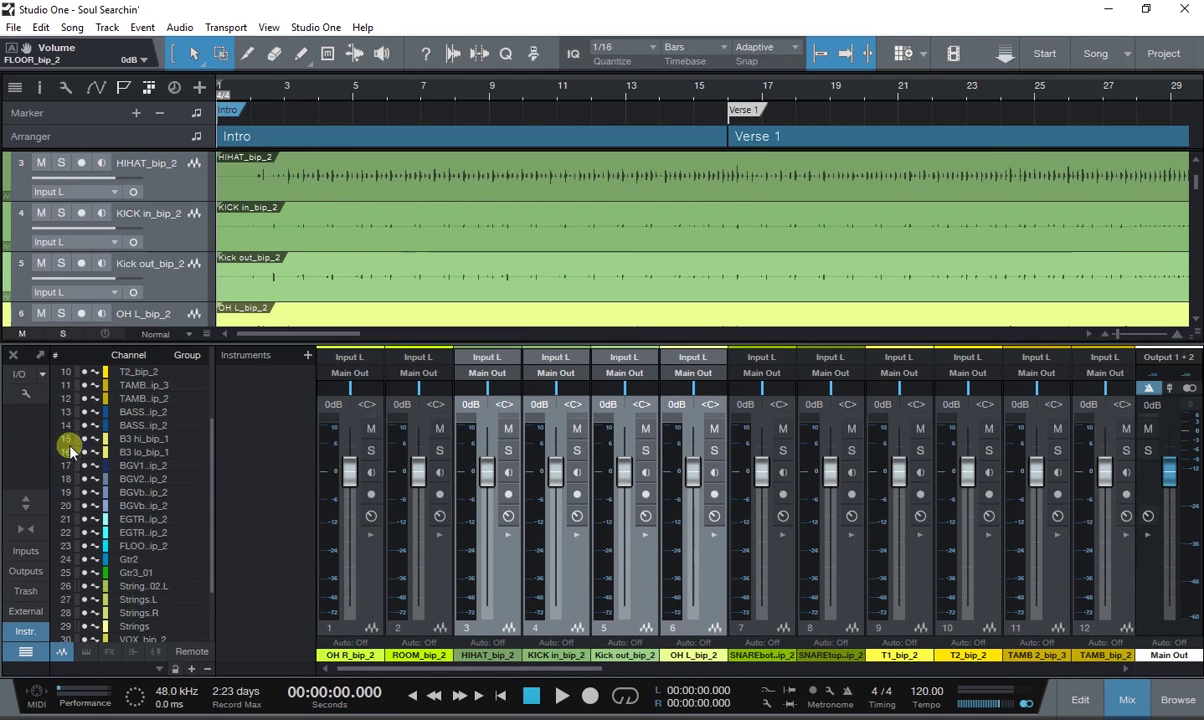
Hide channels 21 to 35 in the mixer's channel list, from the electric guitars through the Wurlitzers.
{"action": "scroll", "coordinate": [81, 382], "scroll_direction": "up", "scroll_amount": 3}
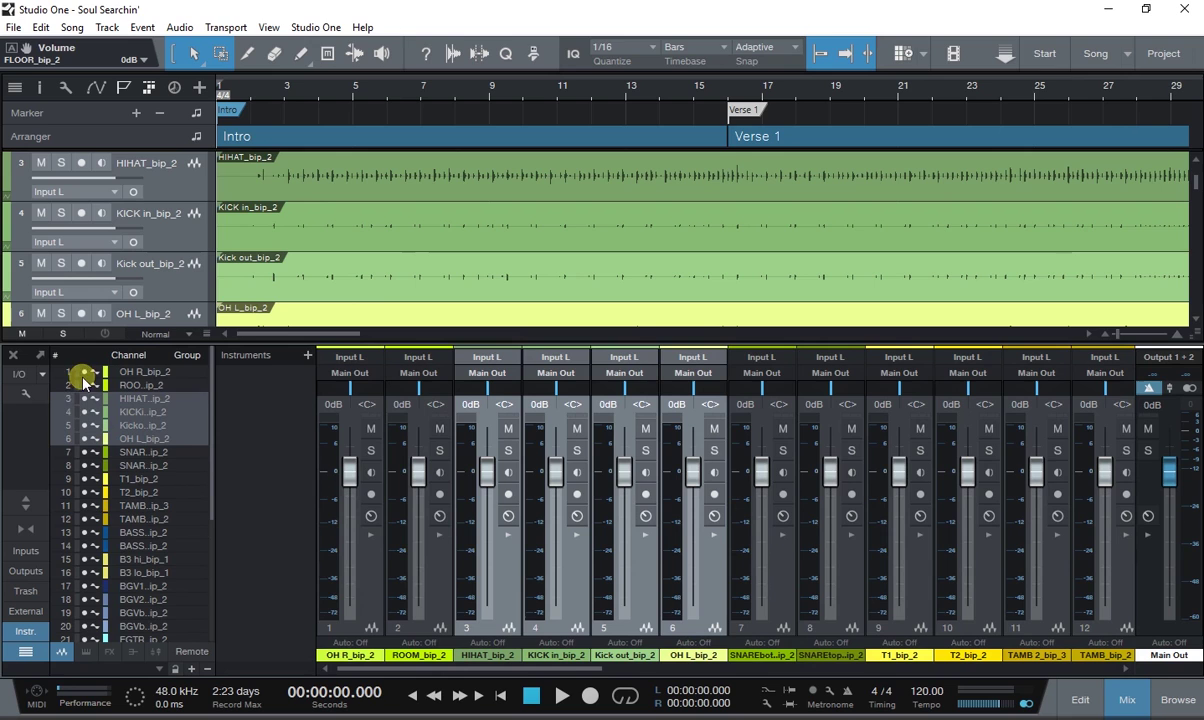
{"action": "scroll", "coordinate": [78, 465], "scroll_direction": "down", "scroll_amount": 5}
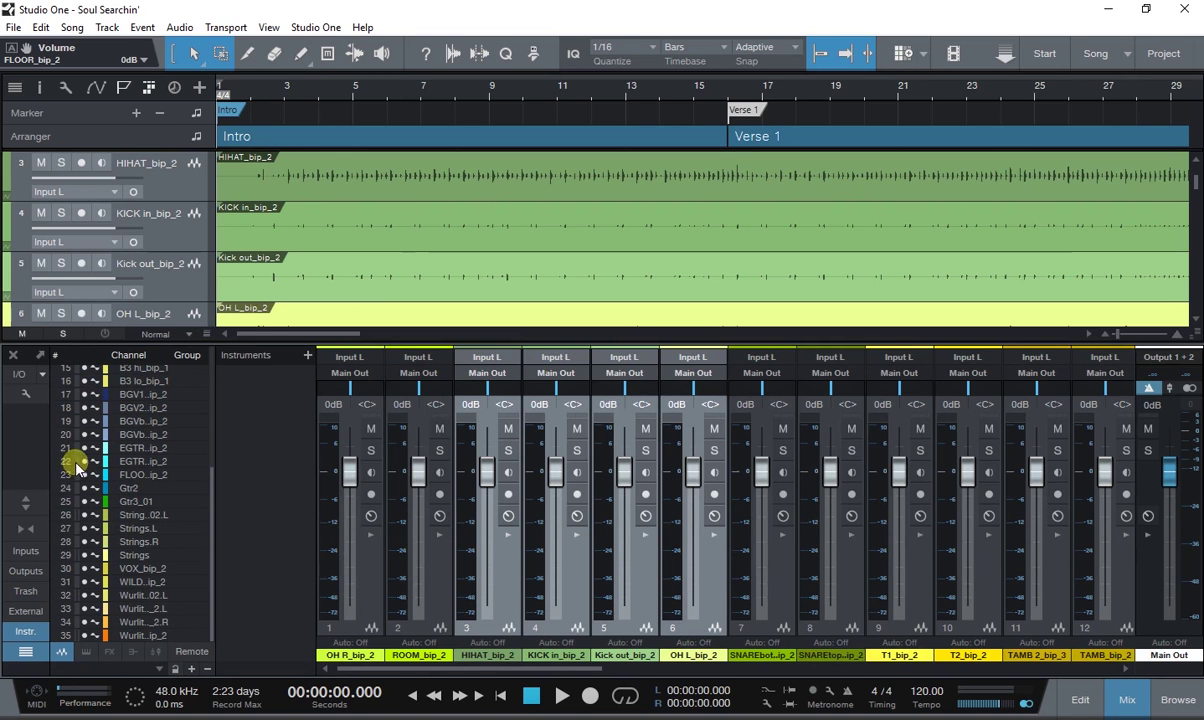
{"action": "left_click_drag", "start_coordinate": [85, 453], "coordinate": [87, 585]}
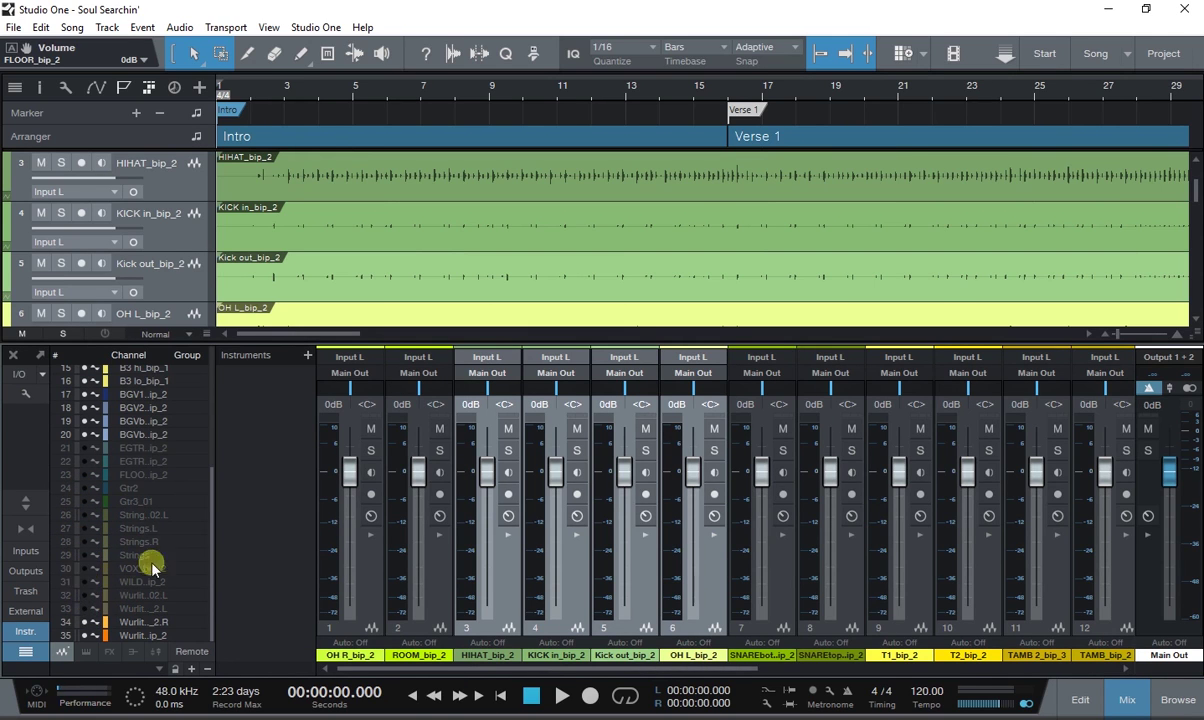
{"action": "left_click_drag", "start_coordinate": [84, 621], "coordinate": [86, 640]}
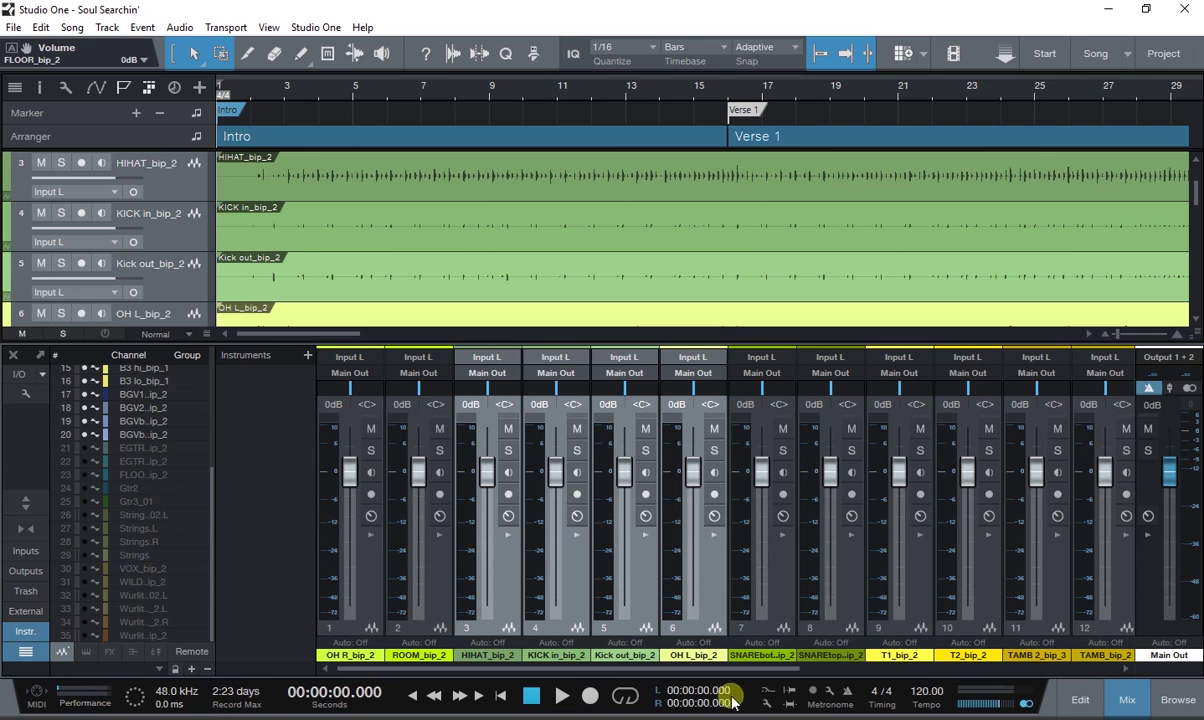
{"action": "left_click_drag", "start_coordinate": [758, 669], "coordinate": [395, 713]}
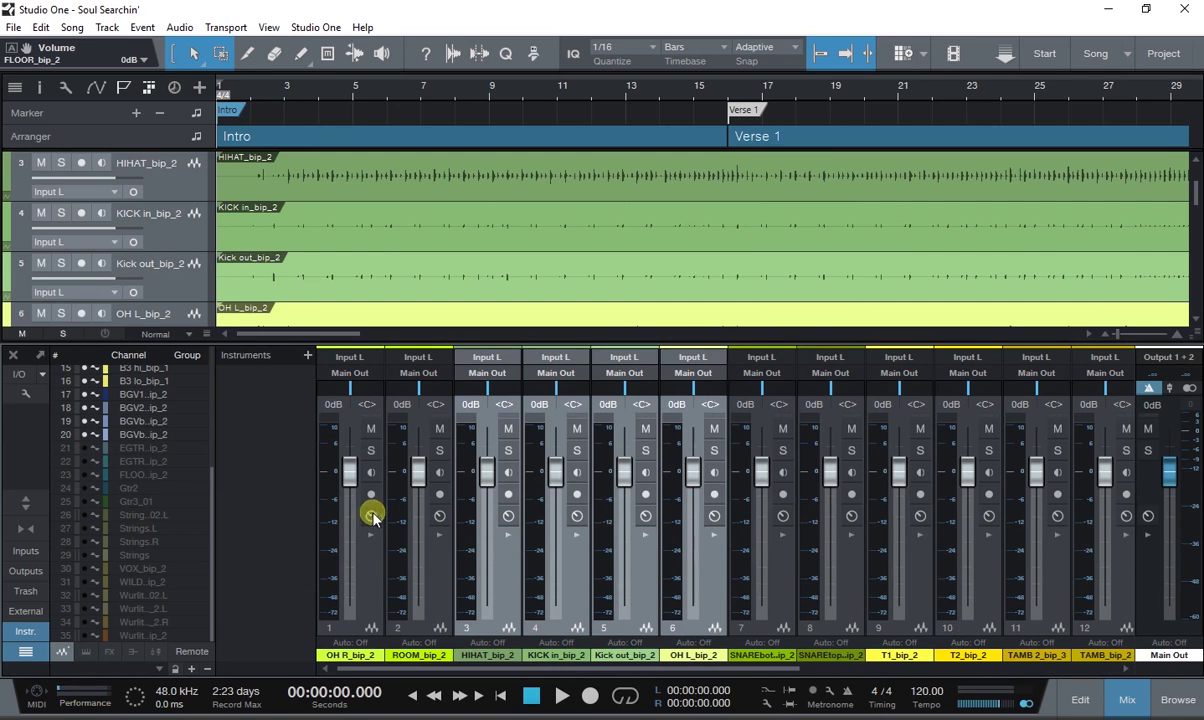
{"action": "left_click", "coordinate": [392, 538]}
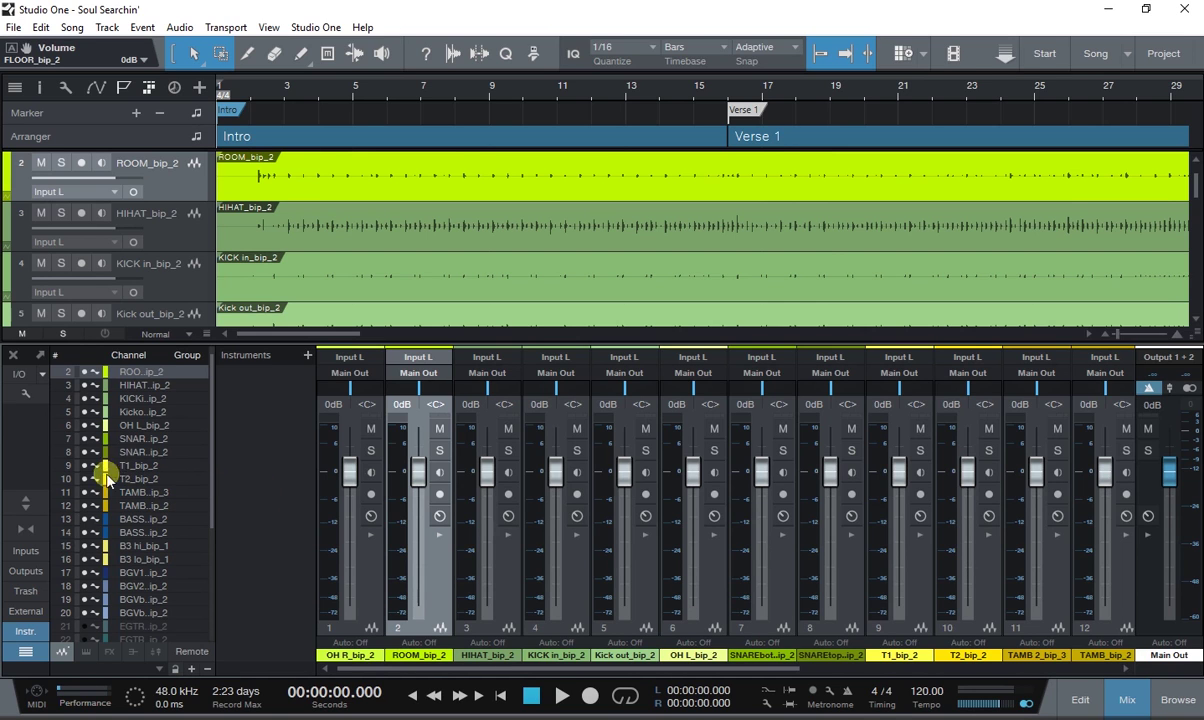
Hide the four BGV background vocal channels in the mixer's channel list.
{"action": "scroll", "coordinate": [95, 545], "scroll_direction": "down", "scroll_amount": 4}
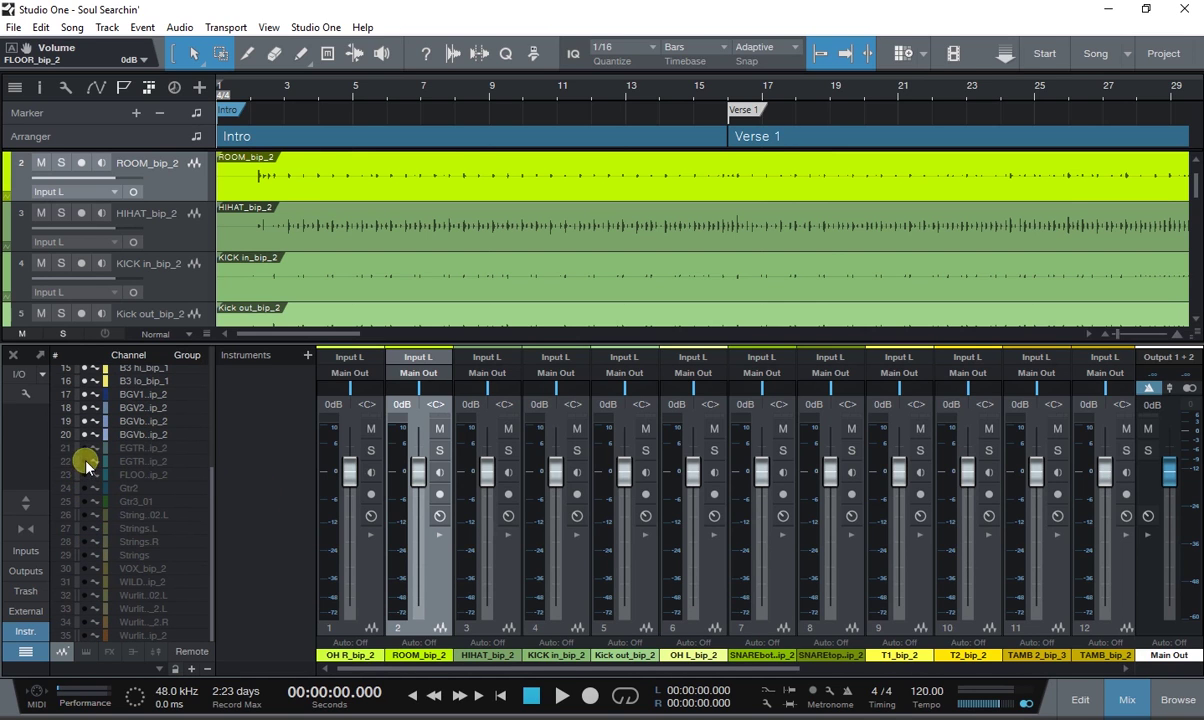
{"action": "scroll", "coordinate": [86, 449], "scroll_direction": "up", "scroll_amount": 2}
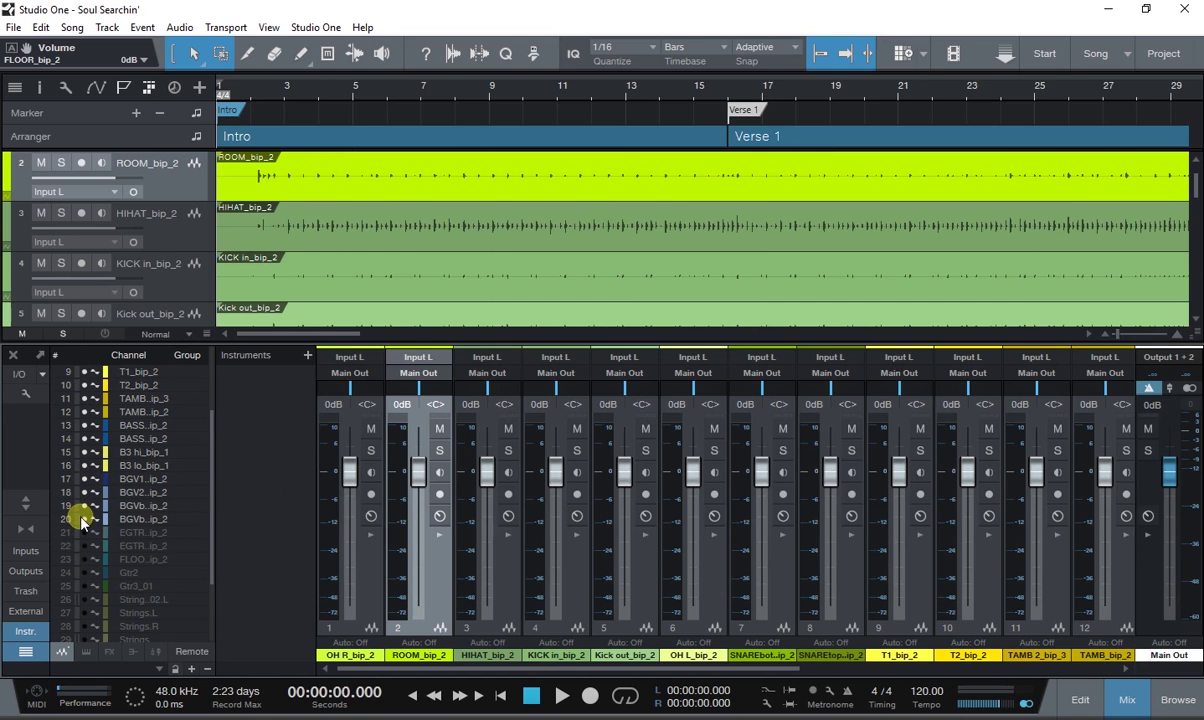
{"action": "left_click", "coordinate": [85, 507]}
{"action": "left_click", "coordinate": [85, 519]}
{"action": "left_click", "coordinate": [86, 493]}
{"action": "left_click", "coordinate": [85, 480]}
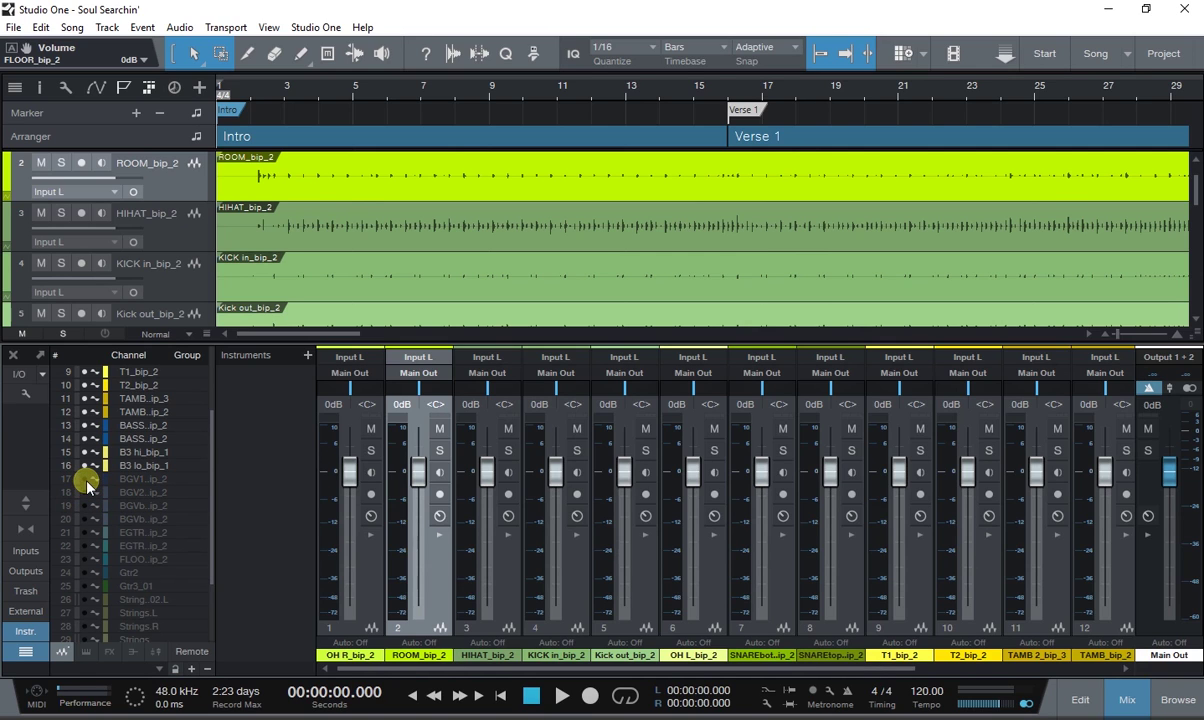
Hide the two B3 and two BASS channels so the mixer shows only the main drum and tambourine channels.
{"action": "left_click", "coordinate": [86, 466]}
{"action": "left_click", "coordinate": [86, 453]}
{"action": "left_click", "coordinate": [86, 440]}
{"action": "left_click", "coordinate": [86, 427]}
{"action": "scroll", "coordinate": [100, 534], "scroll_direction": "down", "scroll_amount": 3}
{"action": "scroll", "coordinate": [100, 538], "scroll_direction": "up", "scroll_amount": 5}
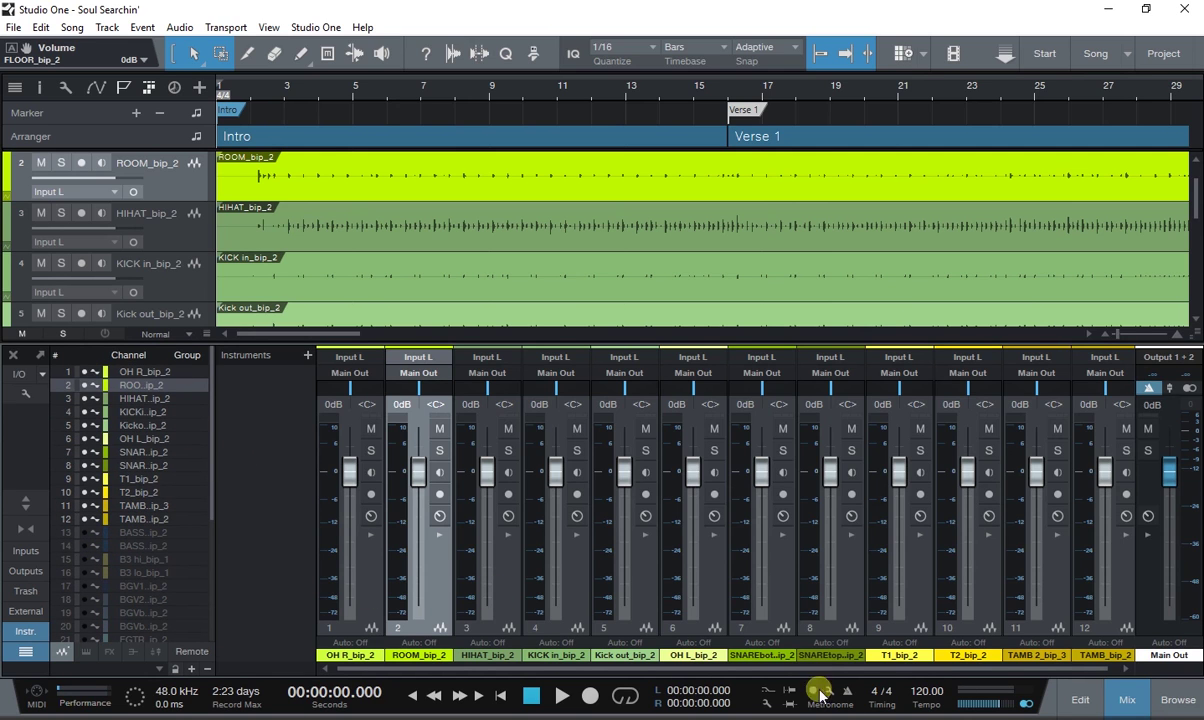
{"action": "left_click_drag", "start_coordinate": [820, 668], "coordinate": [594, 664]}
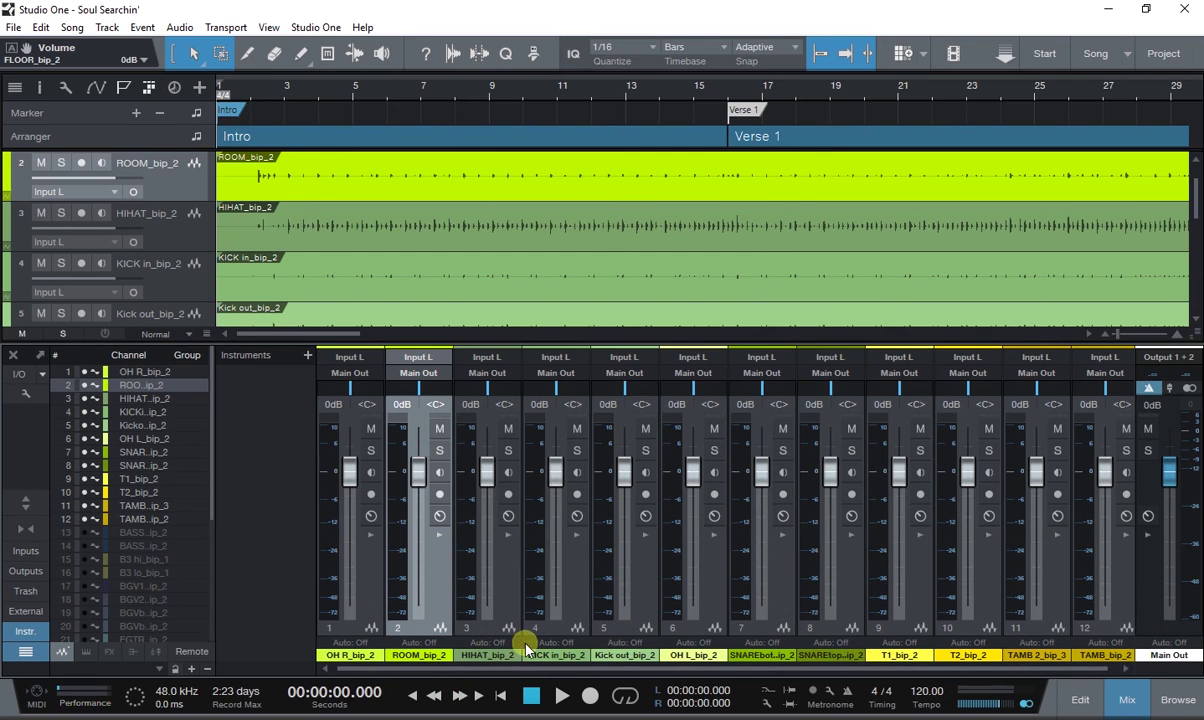
Place the KICK in and Kick out channels first in the drum order and OH R directly after OH L.
{"action": "left_click", "coordinate": [580, 585]}
{"action": "left_click_drag", "start_coordinate": [580, 585], "coordinate": [345, 586]}
{"action": "left_click_drag", "start_coordinate": [640, 588], "coordinate": [433, 529]}
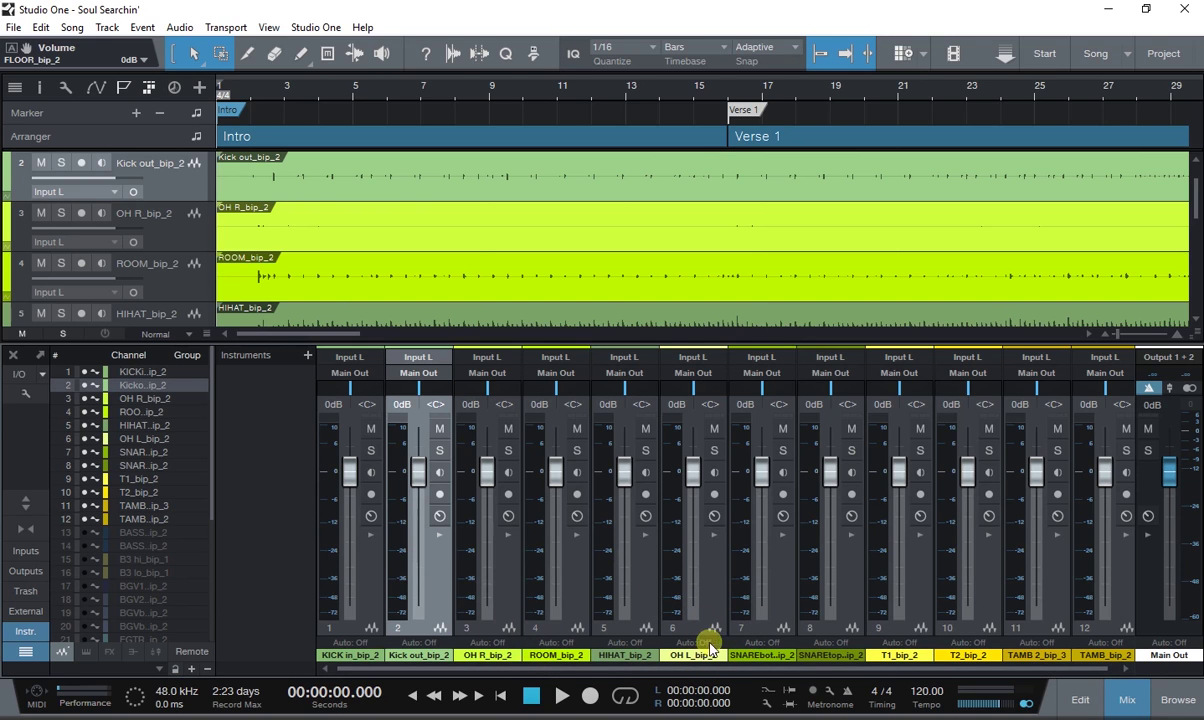
{"action": "left_click_drag", "start_coordinate": [511, 560], "coordinate": [707, 568]}
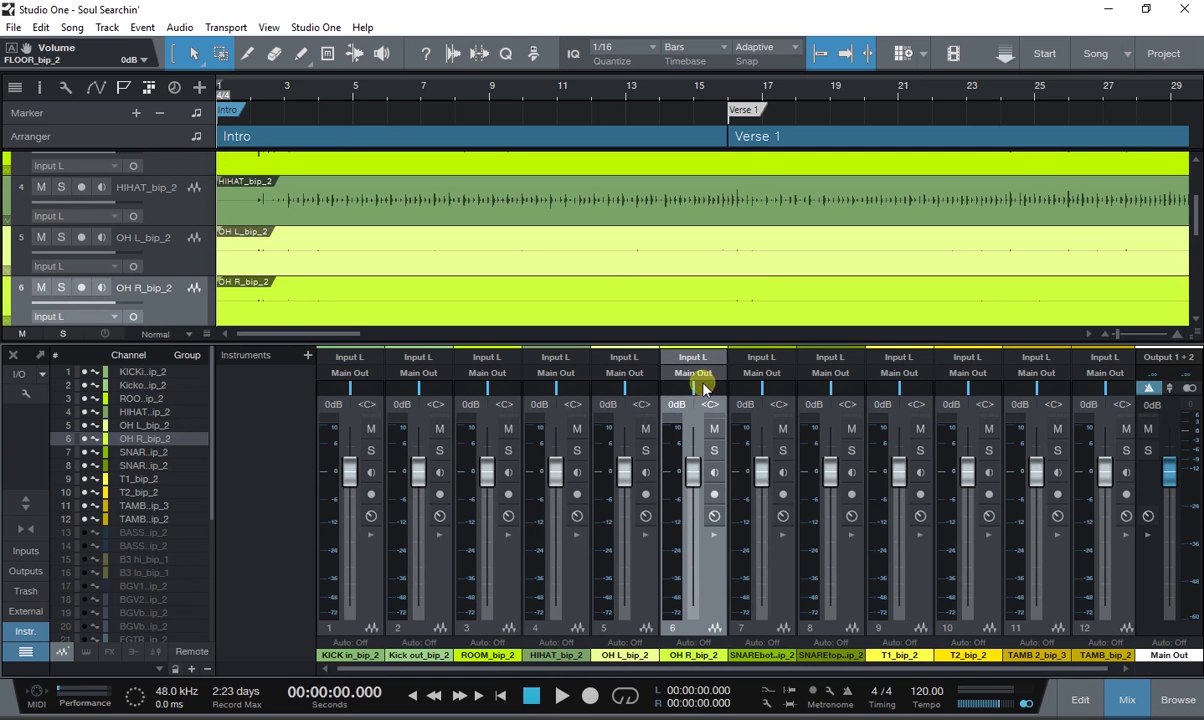
Pan the OH R overhead channel hard right and the OH L channel hard left.
{"action": "left_click_drag", "start_coordinate": [695, 393], "coordinate": [750, 386]}
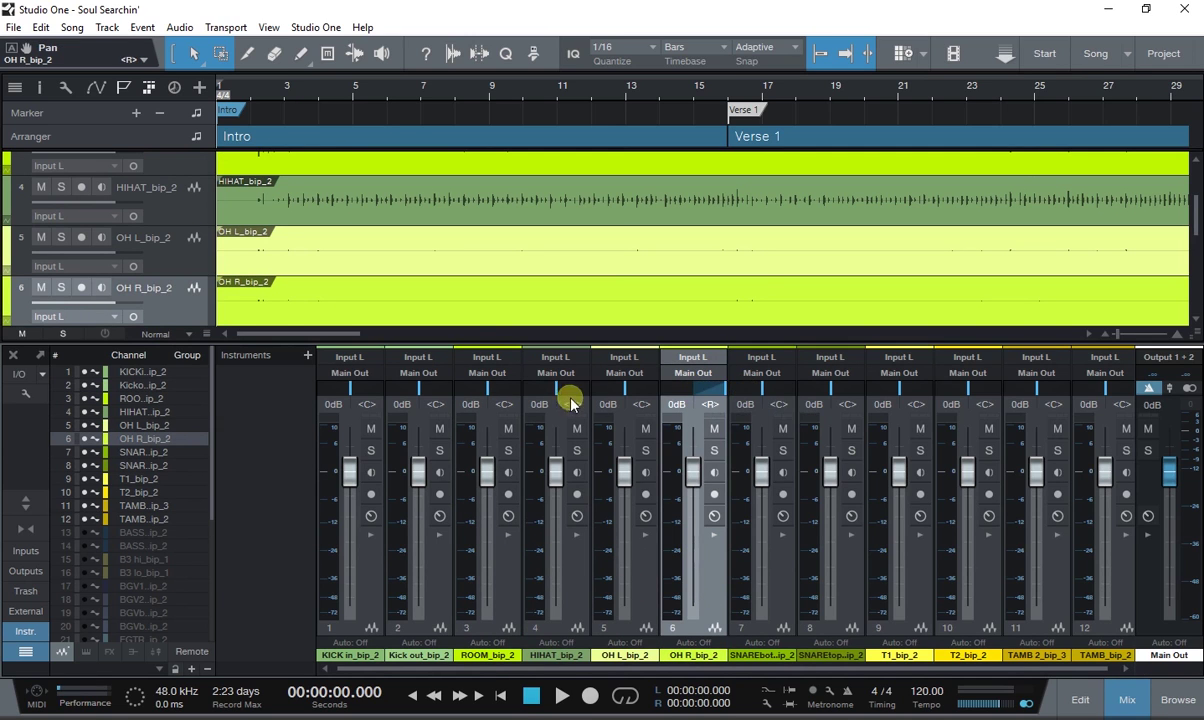
{"action": "left_click_drag", "start_coordinate": [624, 389], "coordinate": [540, 376]}
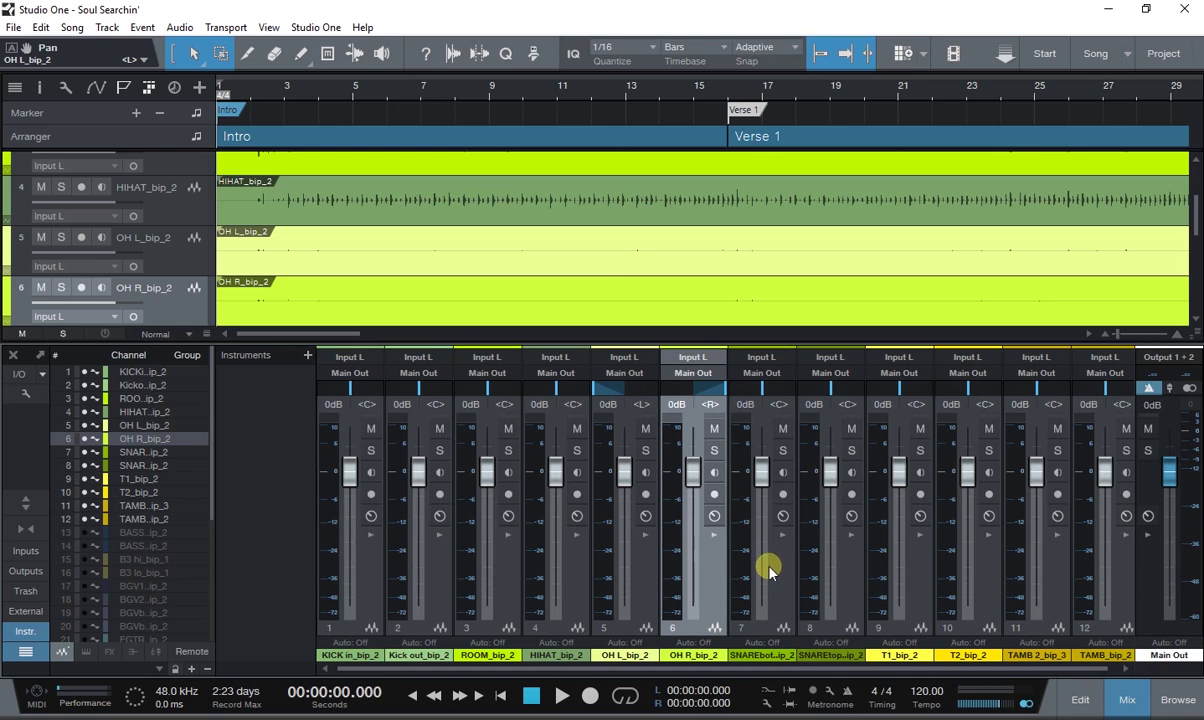
Reorder the drum channels so SNARE bot and SNARE top precede HIHAT and ROOM follows OH R.
{"action": "left_click_drag", "start_coordinate": [770, 570], "coordinate": [532, 580]}
{"action": "left_click_drag", "start_coordinate": [849, 572], "coordinate": [610, 578]}
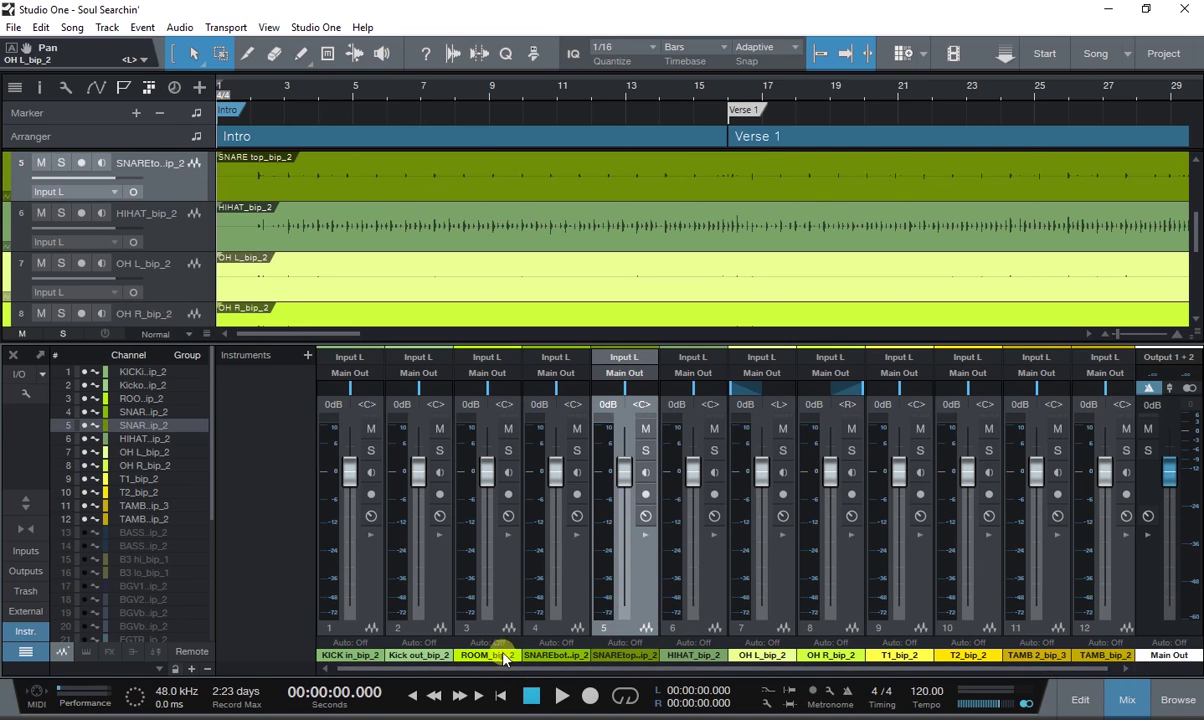
{"action": "left_click_drag", "start_coordinate": [515, 597], "coordinate": [841, 618]}
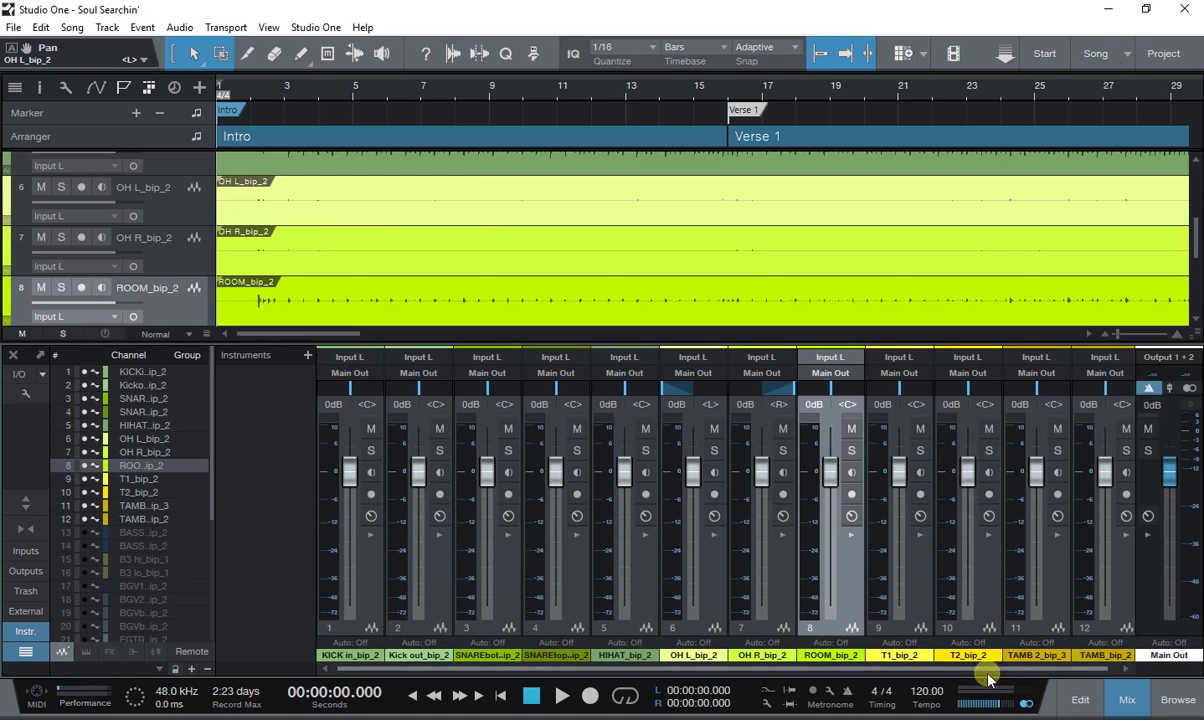
Route all twelve drum and tambourine channels to a new bus named Drum Bus and check the bus's list of inputs.
{"action": "left_click", "coordinate": [372, 590]}
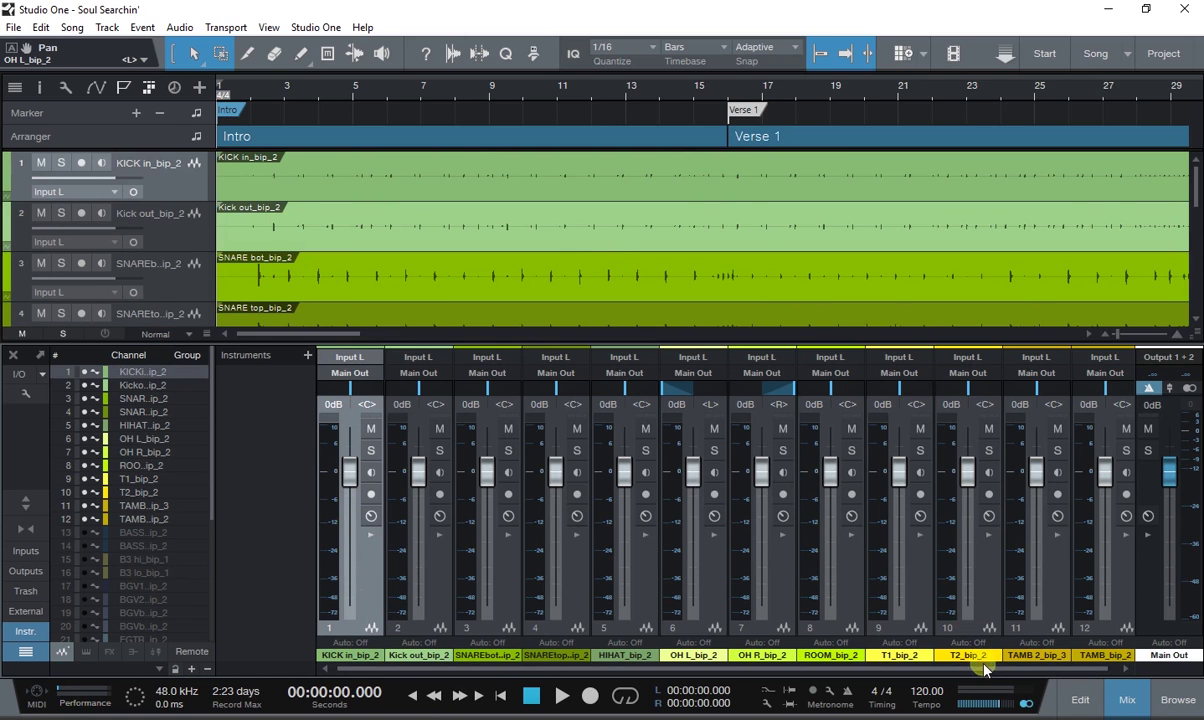
{"action": "left_click_drag", "start_coordinate": [986, 668], "coordinate": [1035, 671]}
{"action": "left_click", "coordinate": [1125, 597]}
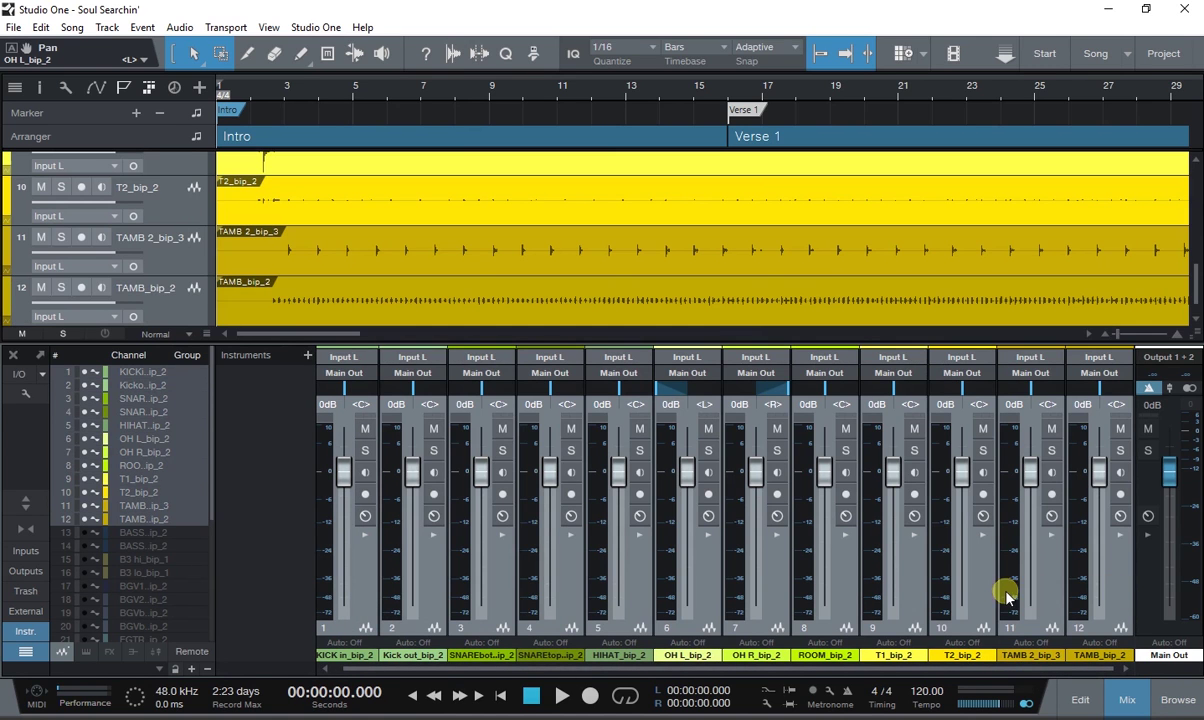
{"action": "right_click", "coordinate": [563, 584]}
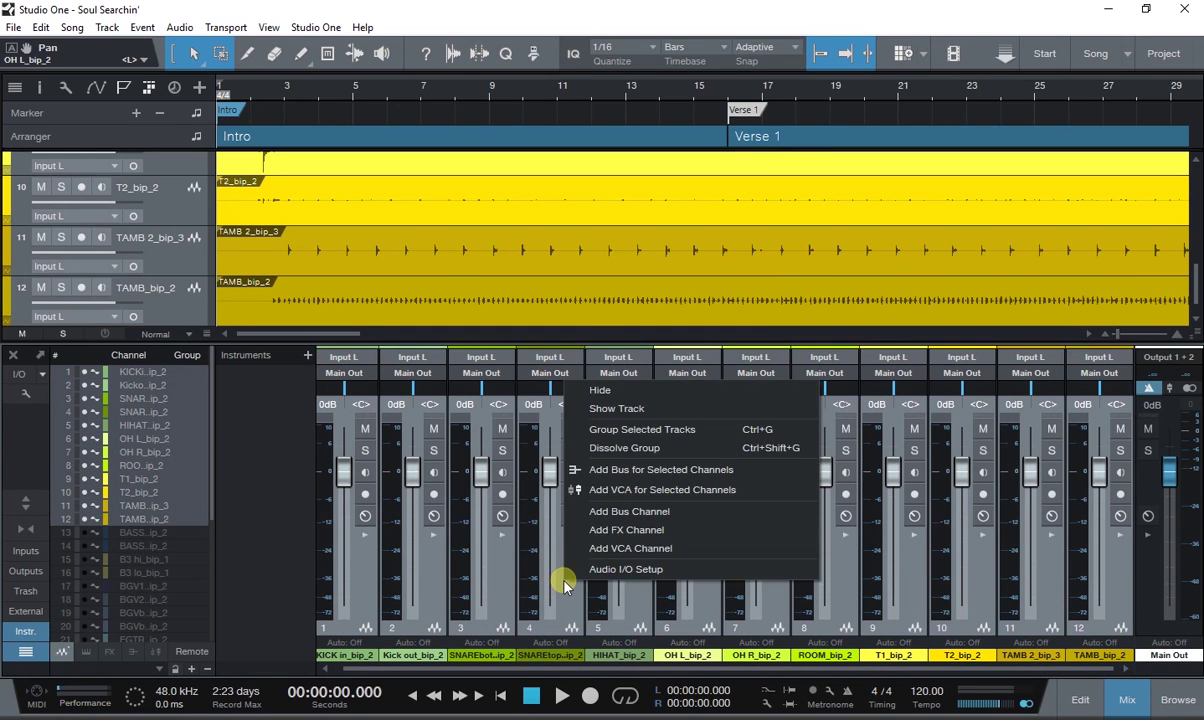
{"action": "left_click", "coordinate": [667, 470]}
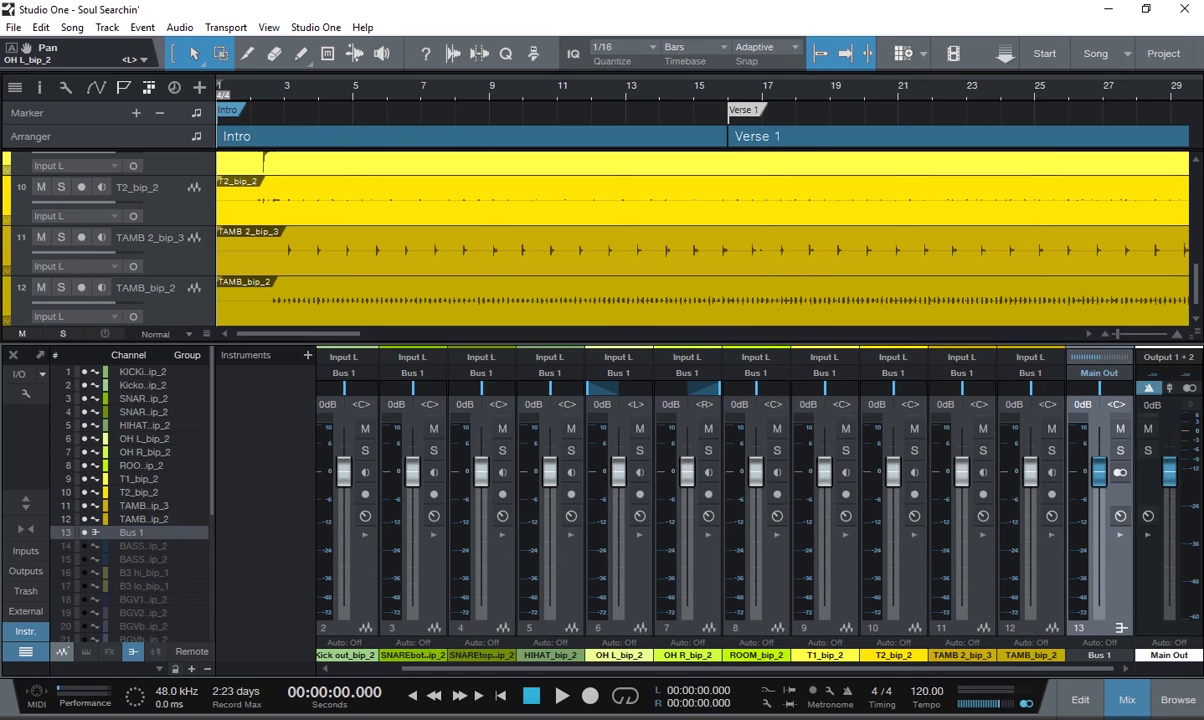
{"action": "double_click", "coordinate": [1100, 660]}
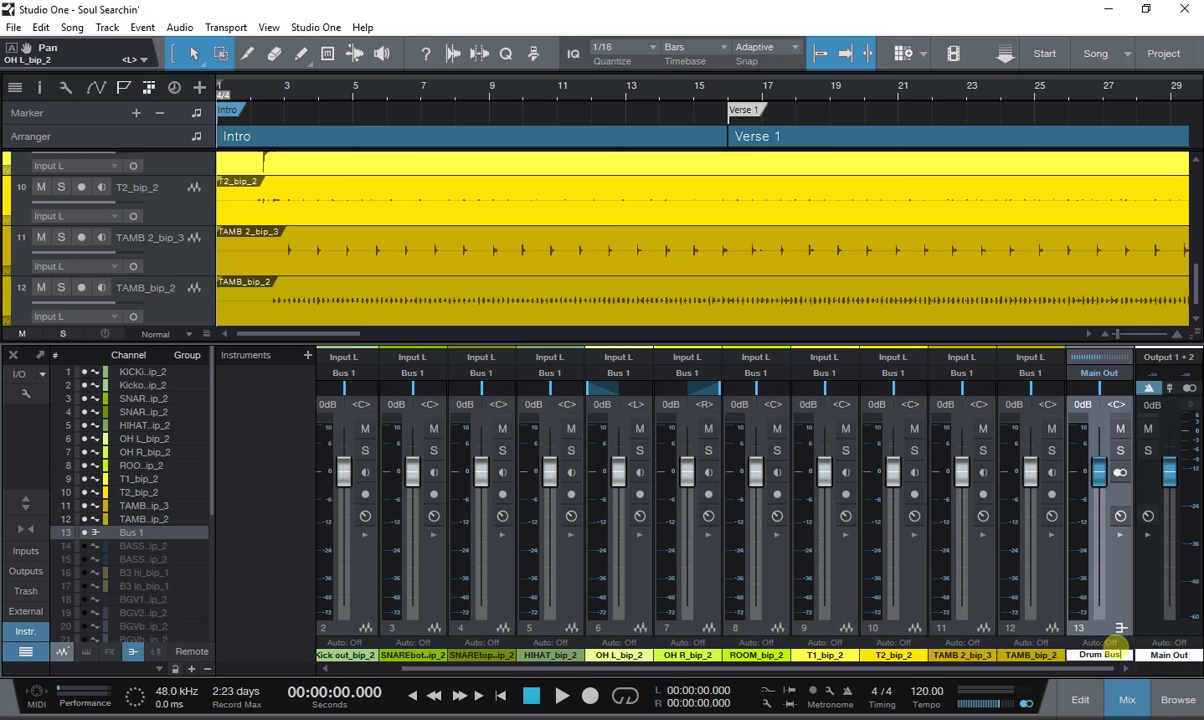
{"action": "left_click", "coordinate": [1097, 362]}
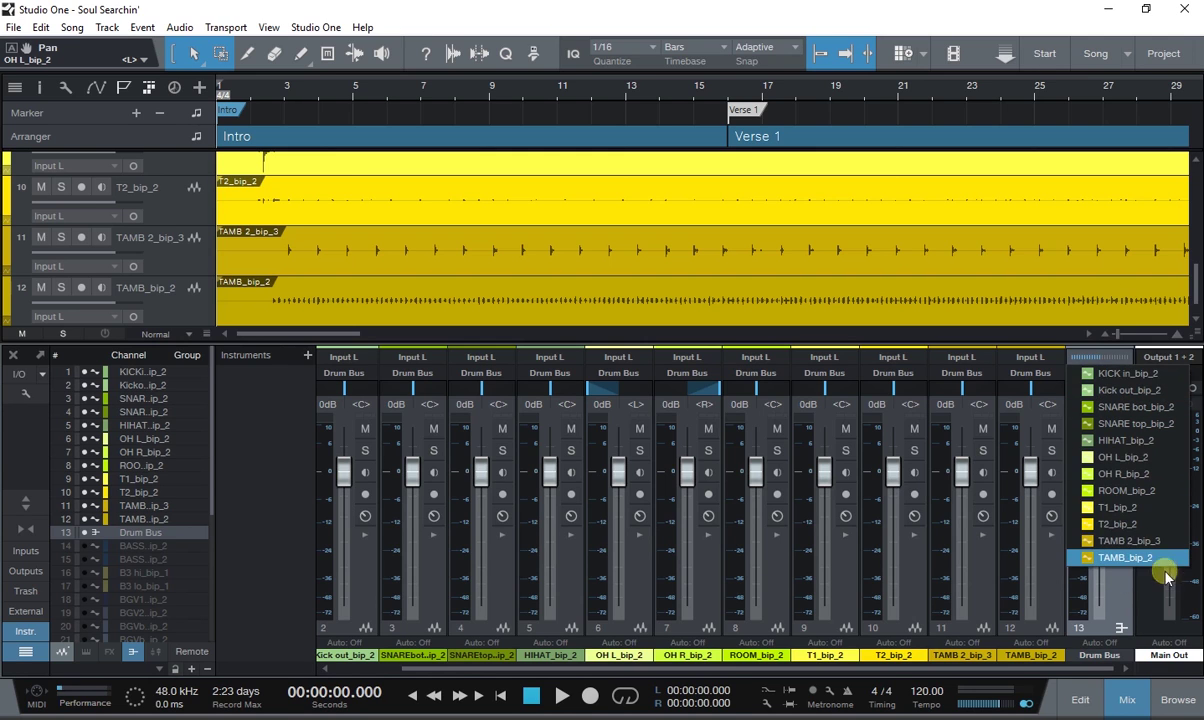
{"action": "left_click", "coordinate": [1123, 609]}
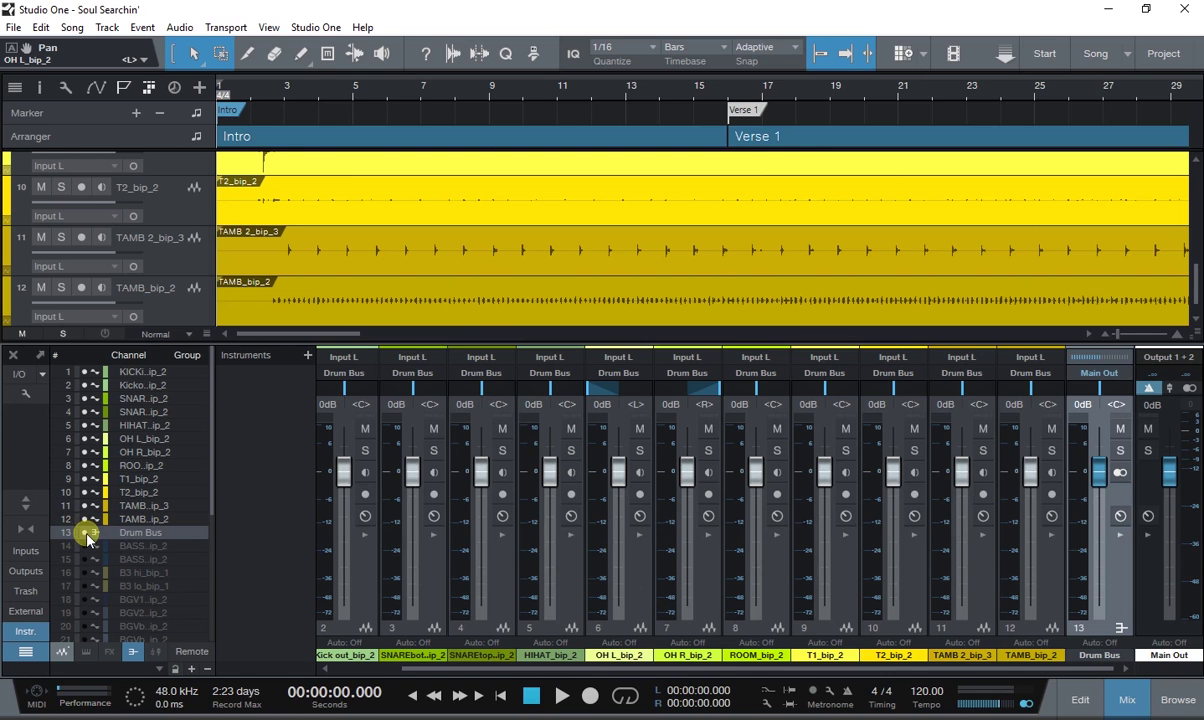
Hide the drum and tambourine channels along with Drum Bus, and show the two BASS channels.
{"action": "left_click_drag", "start_coordinate": [87, 538], "coordinate": [80, 373]}
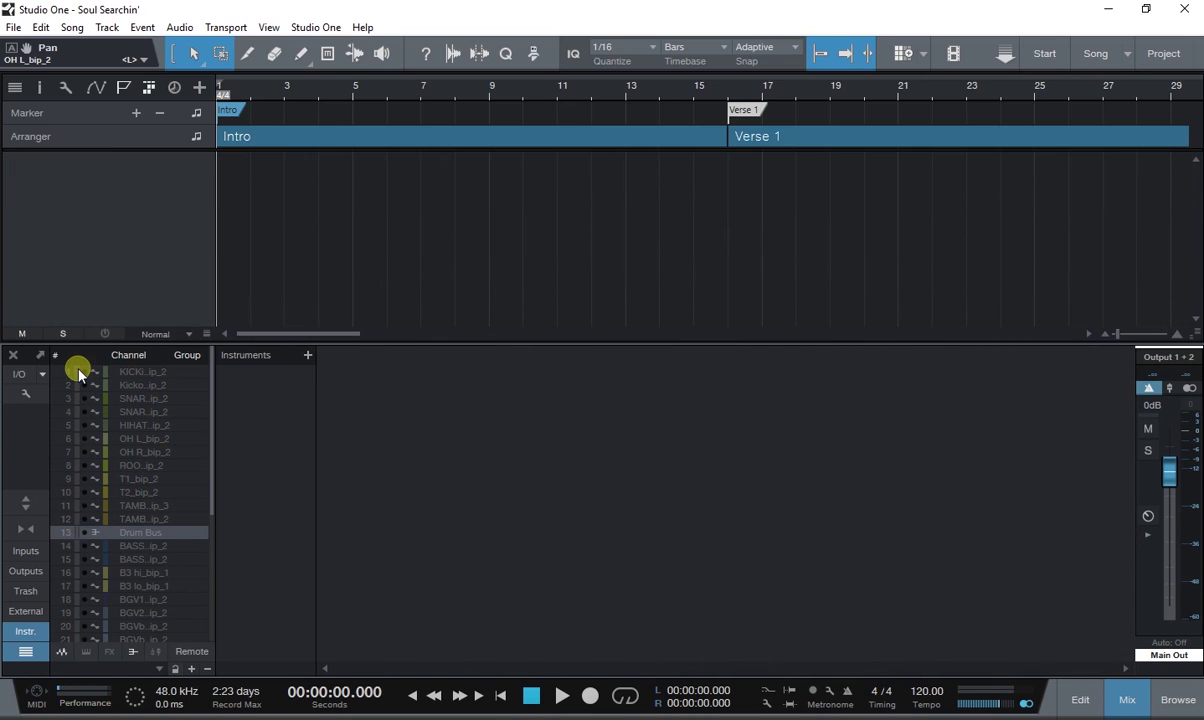
{"action": "left_click_drag", "start_coordinate": [86, 546], "coordinate": [86, 559]}
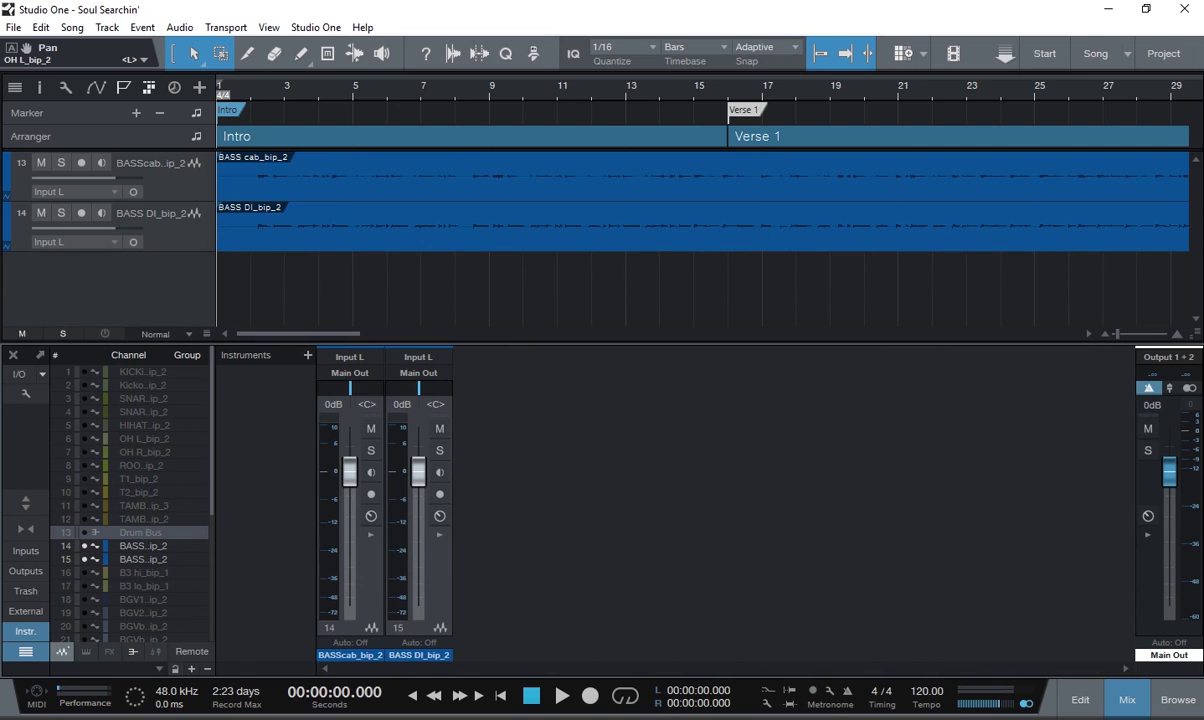
Route the BASS cab and BASS DI channels to a new bus named Bass Bus.
{"action": "left_click", "coordinate": [448, 602]}
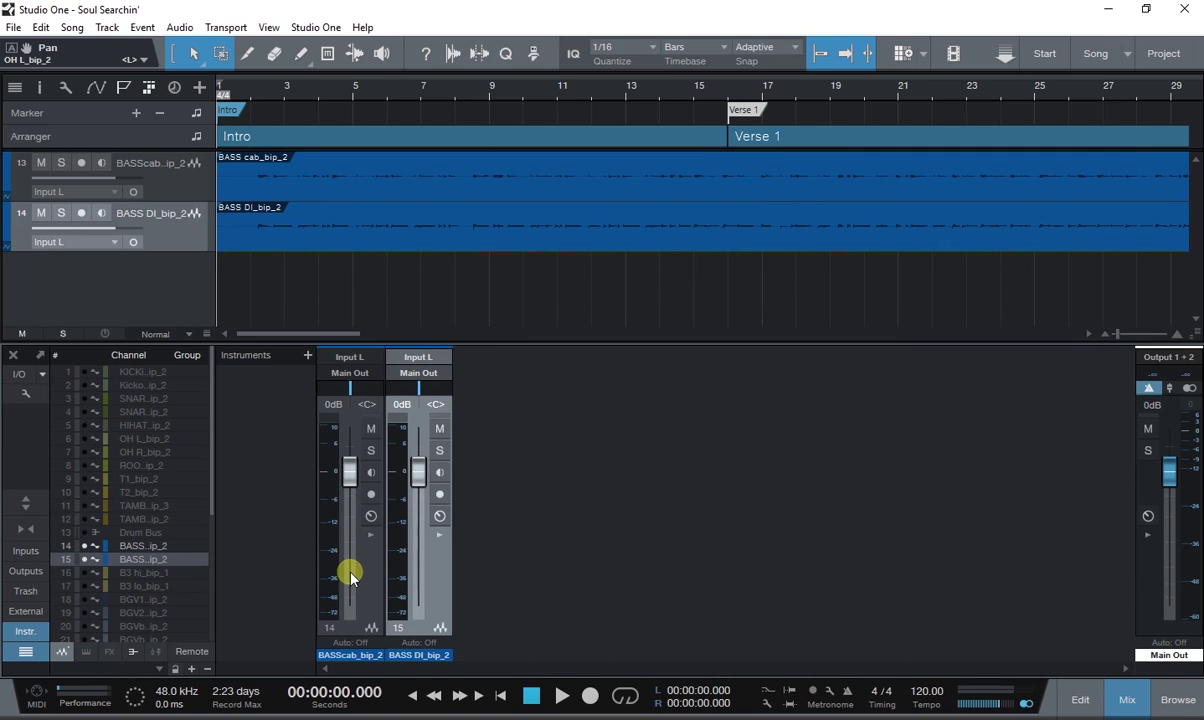
{"action": "left_click", "coordinate": [351, 577], "text": "ctrl"}
{"action": "right_click", "coordinate": [432, 560]}
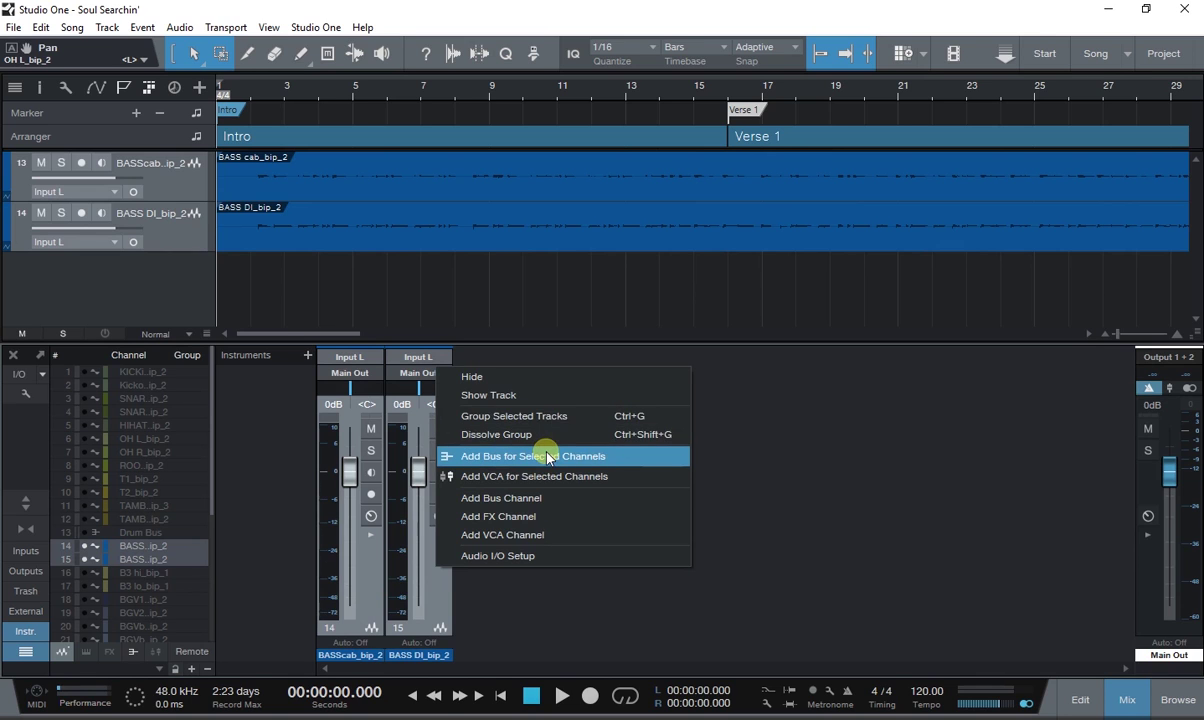
{"action": "left_click", "coordinate": [548, 457]}
{"action": "double_click", "coordinate": [486, 656]}
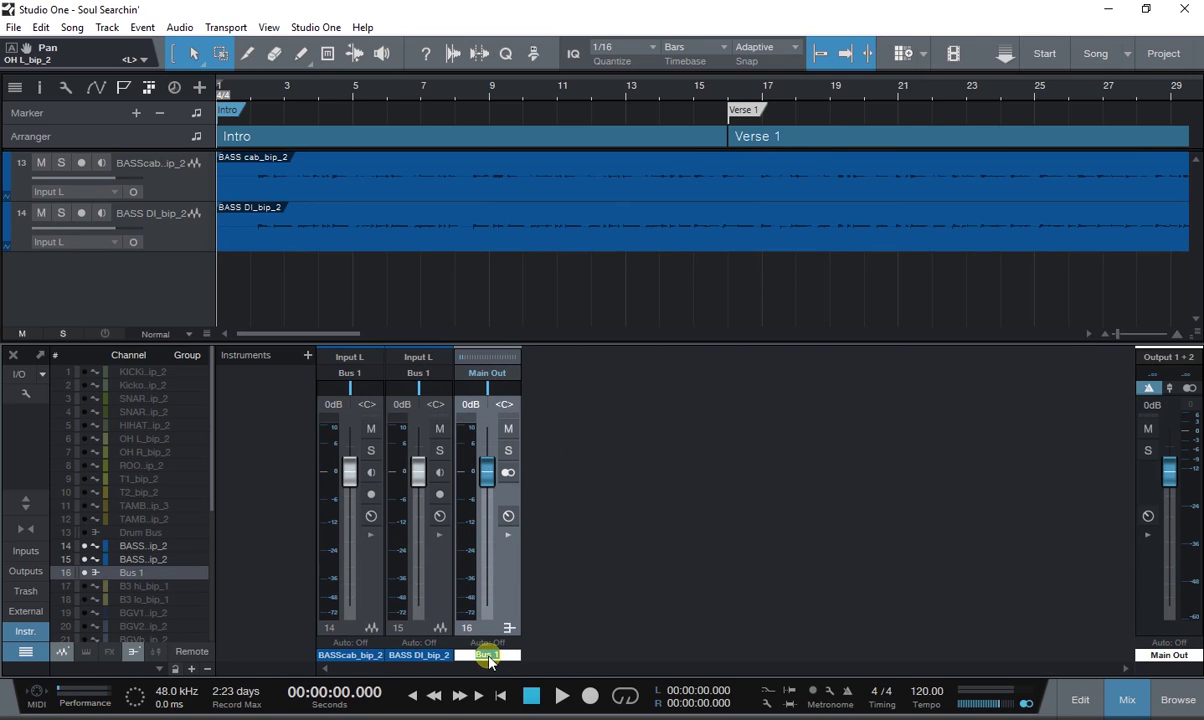
{"action": "type", "text": "Bass Bus"}
{"action": "key", "text": "Return"}
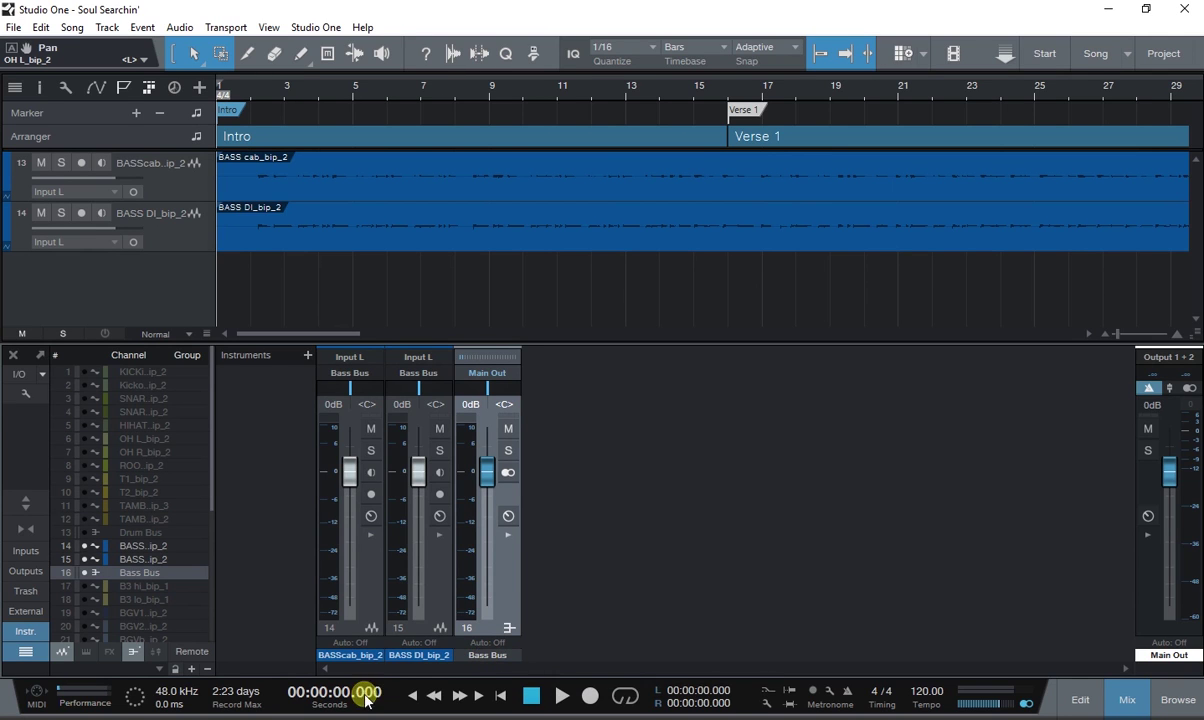